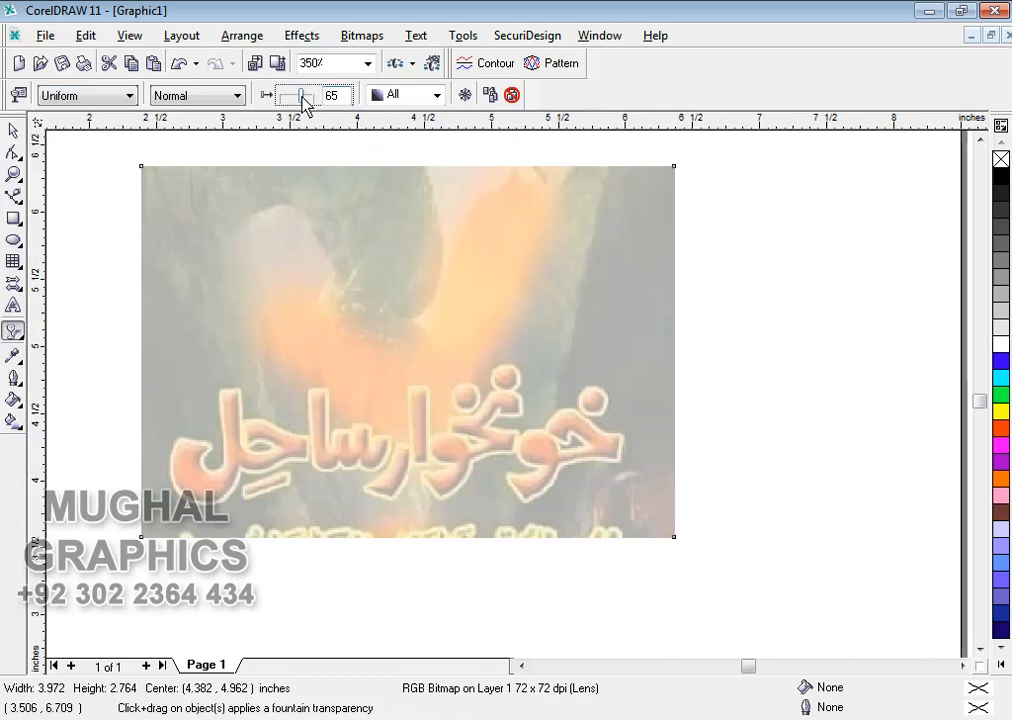
Step: Lock the faded title bitmap in place as a tracing background
{"action": "left_click", "coordinate": [13, 130]}
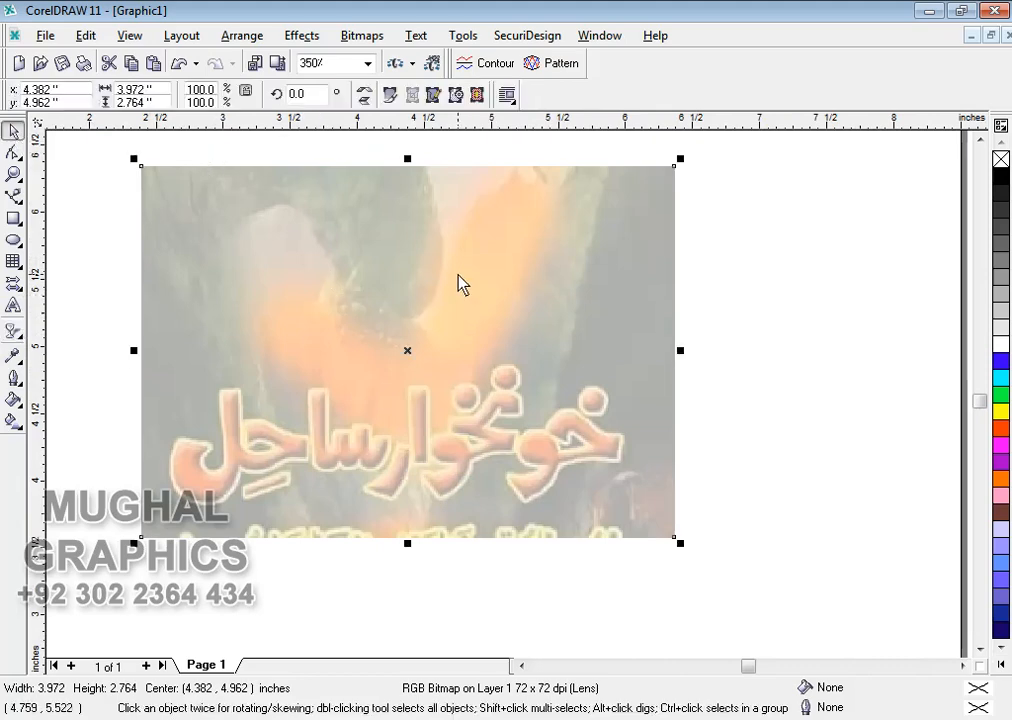
{"action": "right_click", "coordinate": [459, 282]}
{"action": "left_click", "coordinate": [560, 478]}
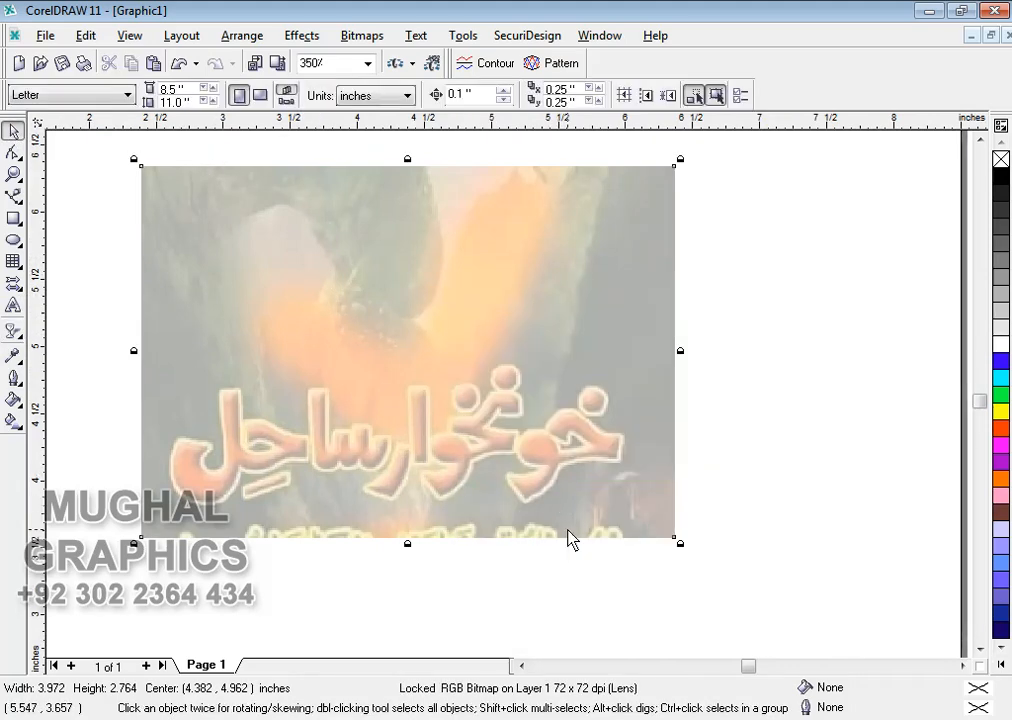
Step: Trace the rightmost joined letters, without the dot, as a closed straight-sided outline of 12 nodes using the Bezier Tool
{"action": "scroll", "coordinate": [570, 540], "scroll_direction": "up", "scroll_amount": 3}
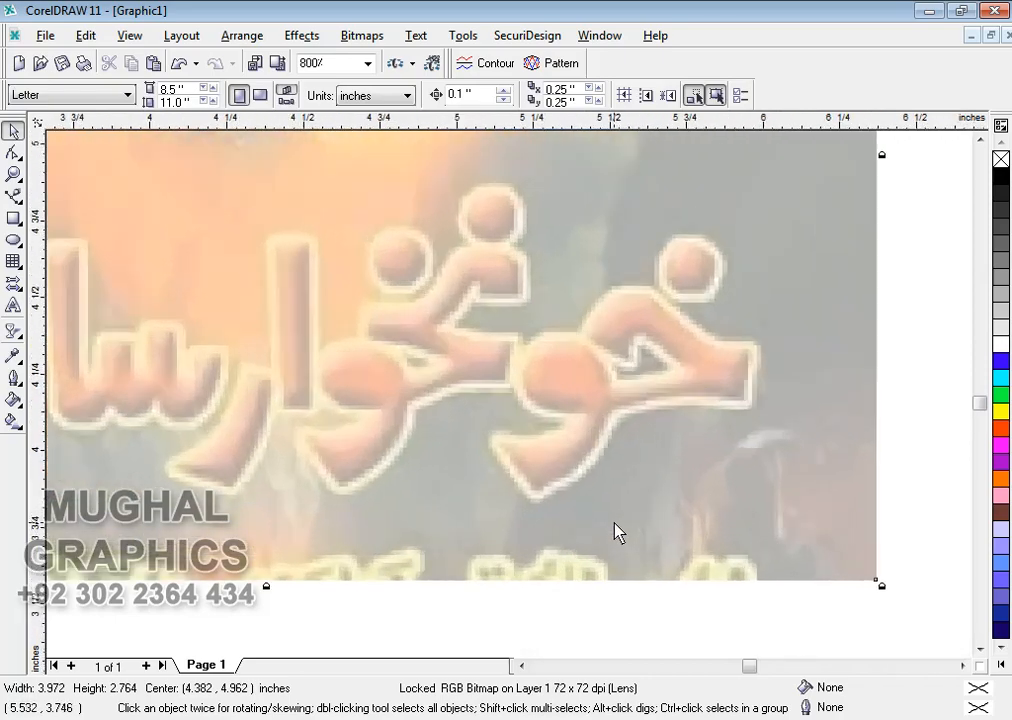
{"action": "left_click", "coordinate": [13, 195]}
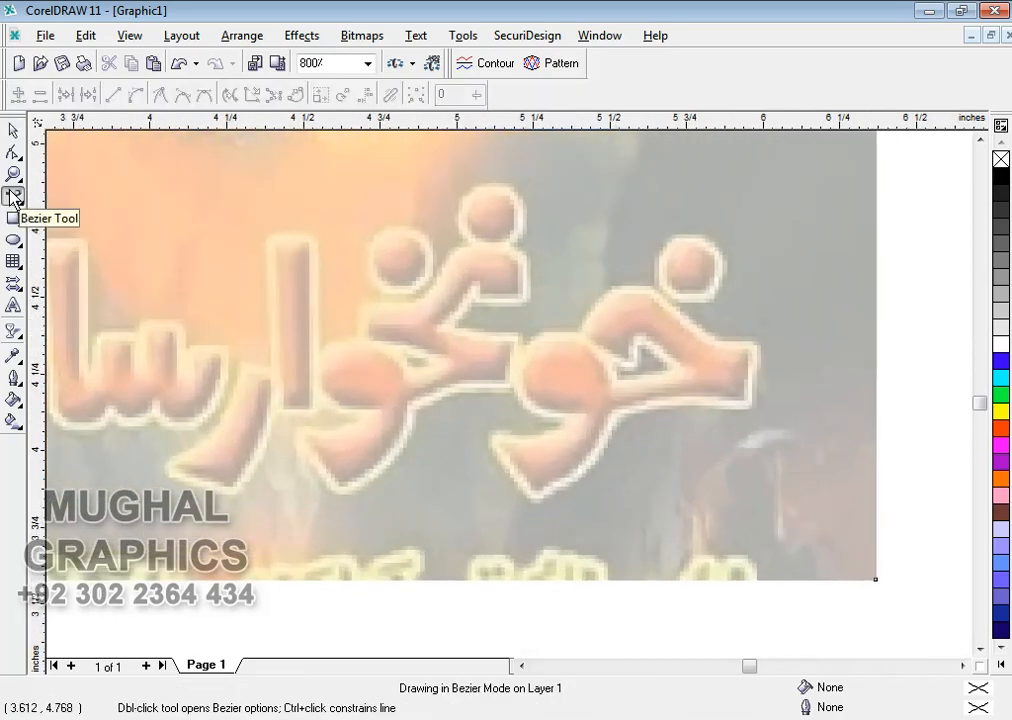
{"action": "left_click", "coordinate": [588, 337]}
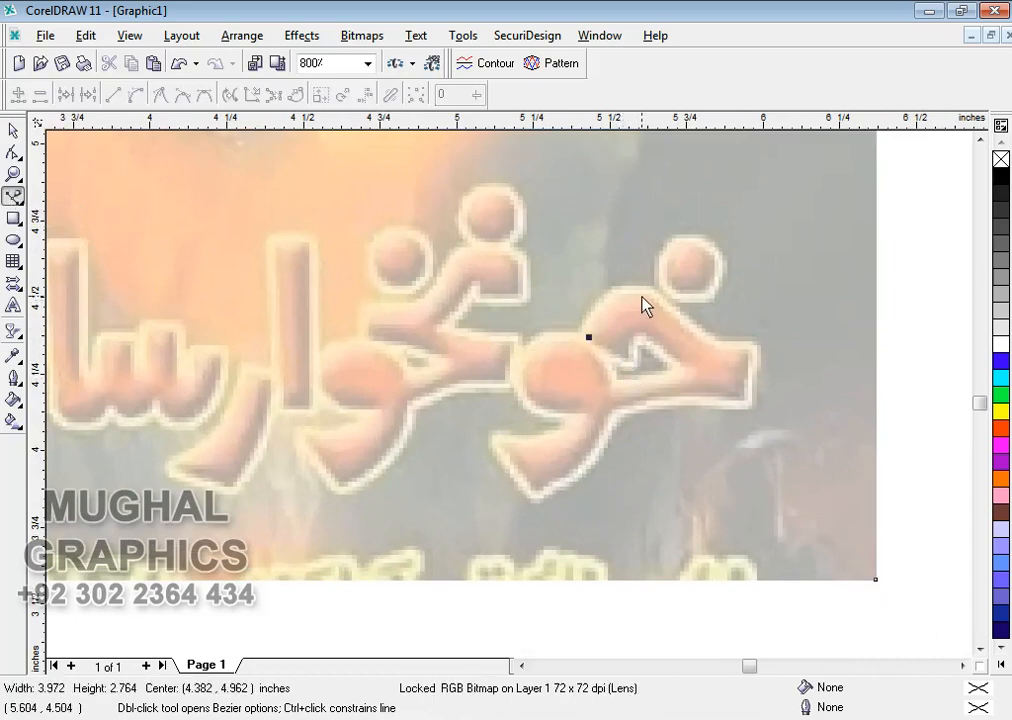
{"action": "left_click", "coordinate": [747, 349]}
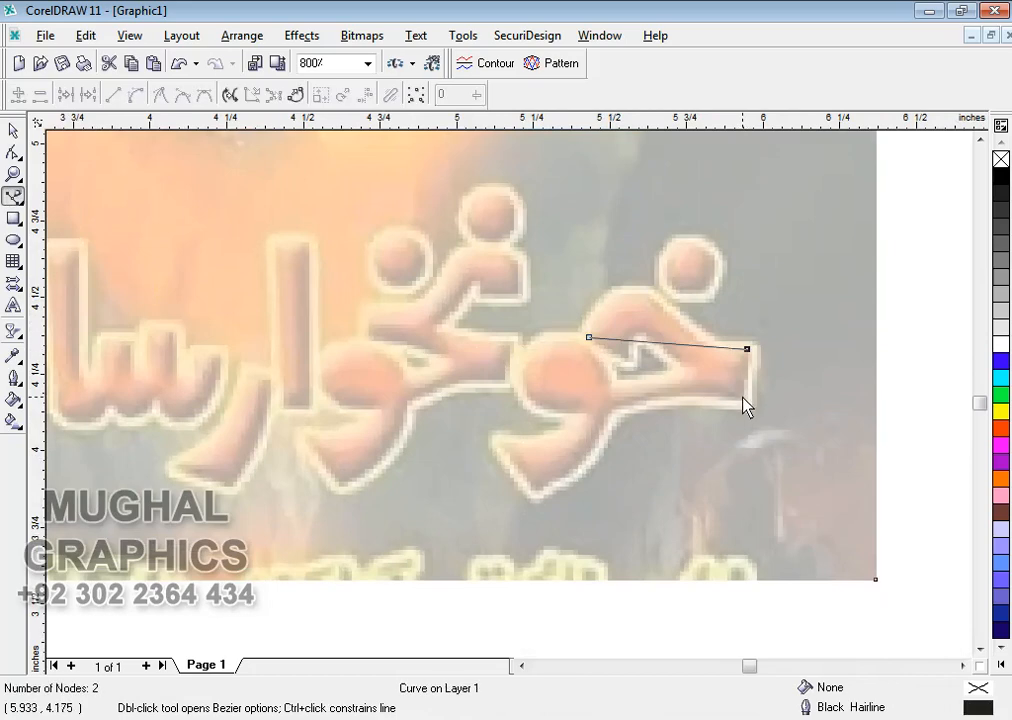
{"action": "left_click", "coordinate": [742, 398]}
{"action": "left_click", "coordinate": [613, 409]}
{"action": "left_click", "coordinate": [535, 491]}
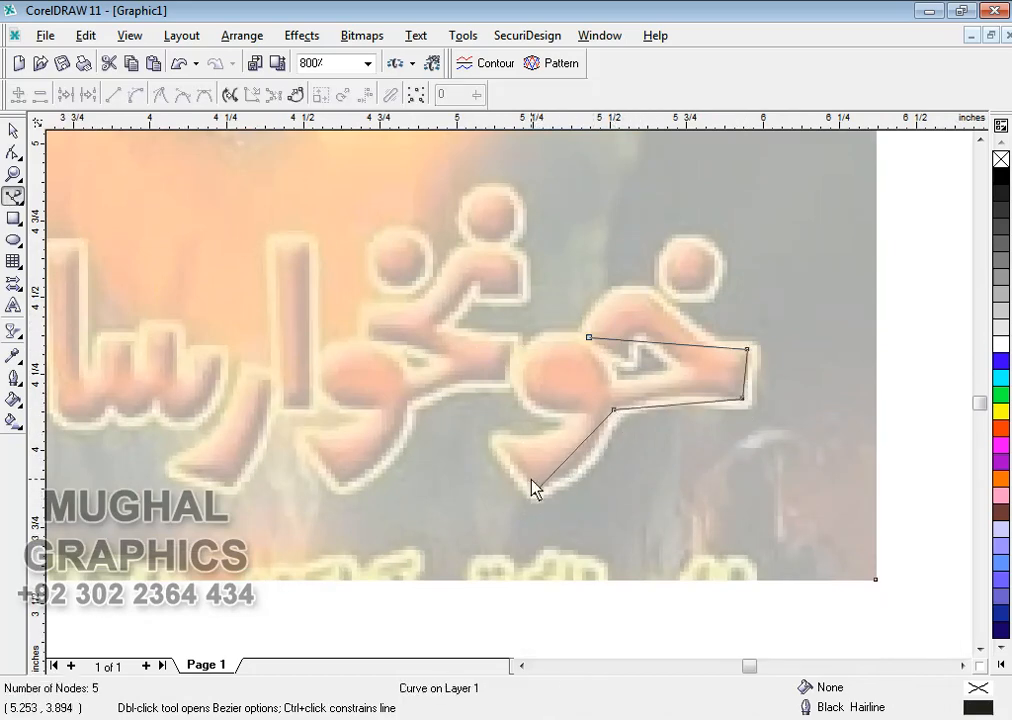
{"action": "left_click", "coordinate": [494, 439]}
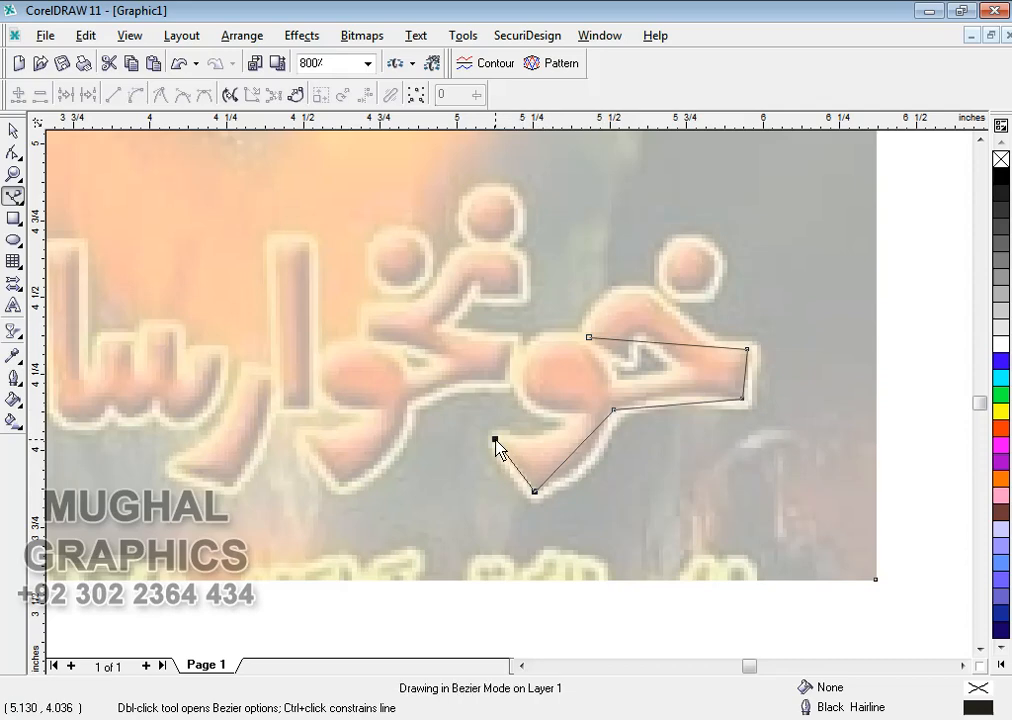
{"action": "left_click", "coordinate": [587, 414]}
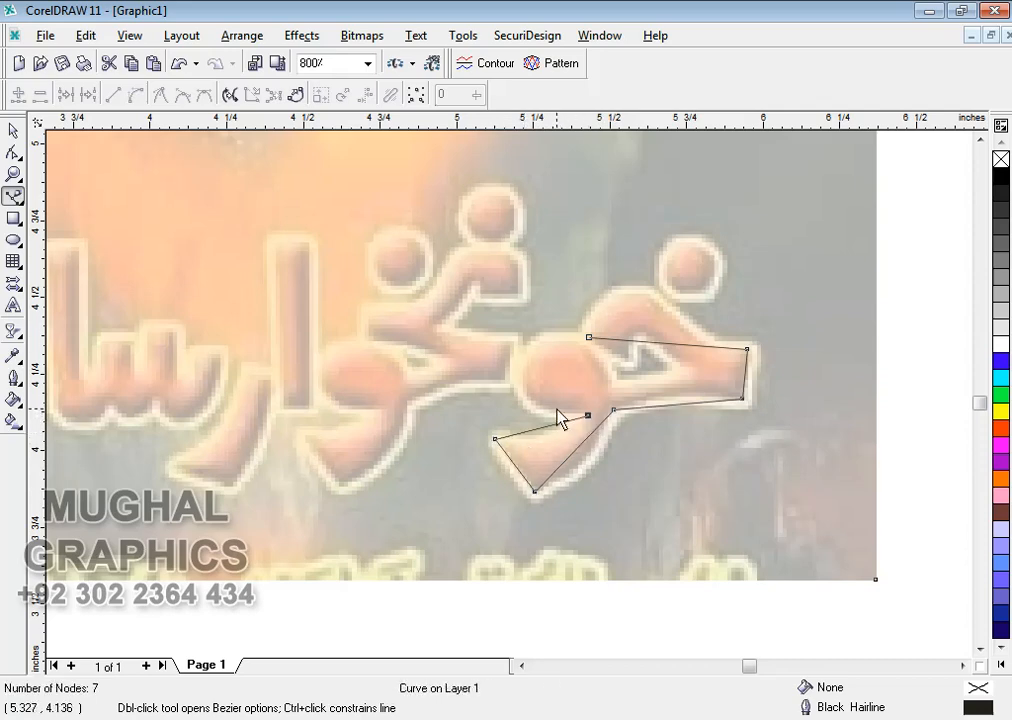
{"action": "left_click", "coordinate": [527, 353]}
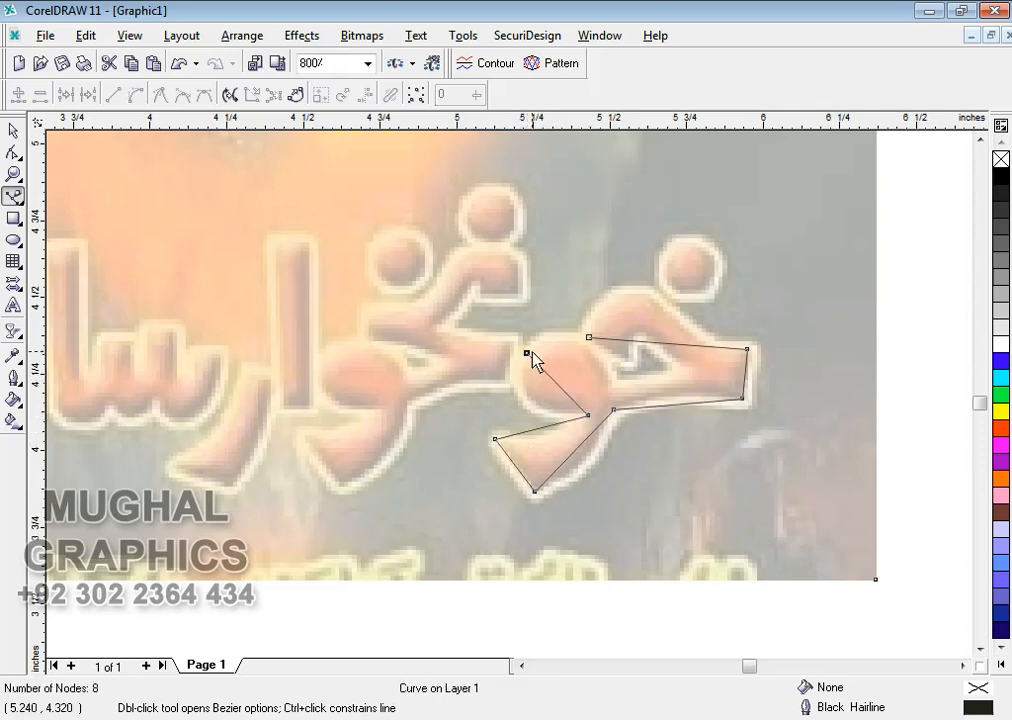
{"action": "left_click", "coordinate": [613, 381]}
{"action": "left_click", "coordinate": [692, 369]}
{"action": "left_click", "coordinate": [643, 329]}
{"action": "left_click", "coordinate": [618, 348]}
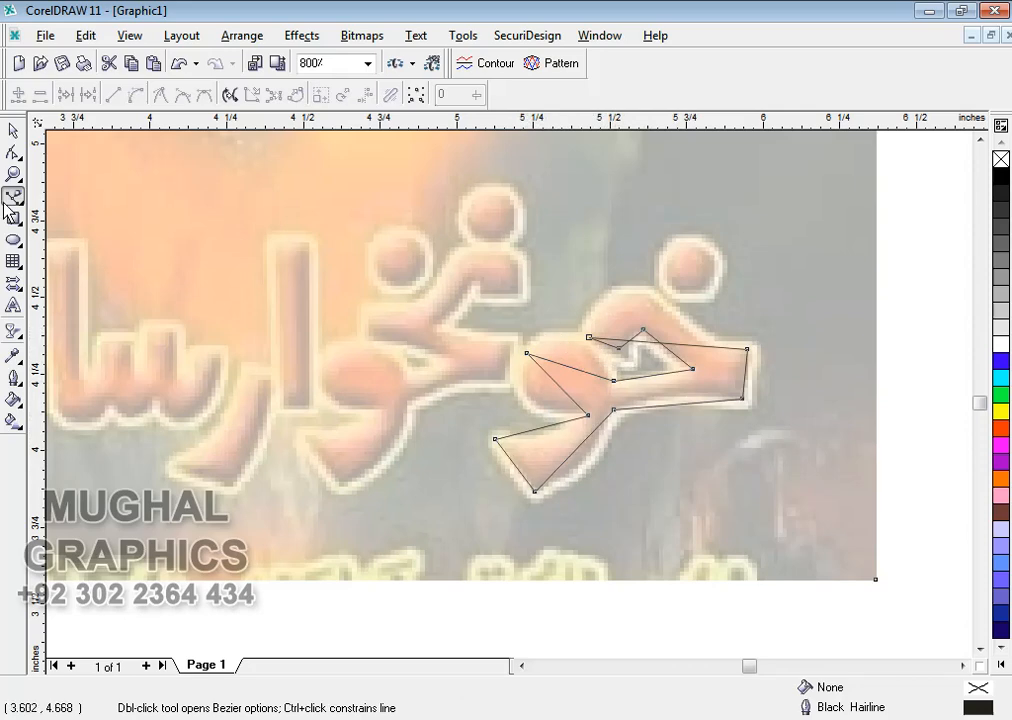
Step: Convert all segments of the traced outline to curves
{"action": "left_click", "coordinate": [13, 152]}
{"action": "left_click_drag", "start_coordinate": [413, 275], "coordinate": [812, 538]}
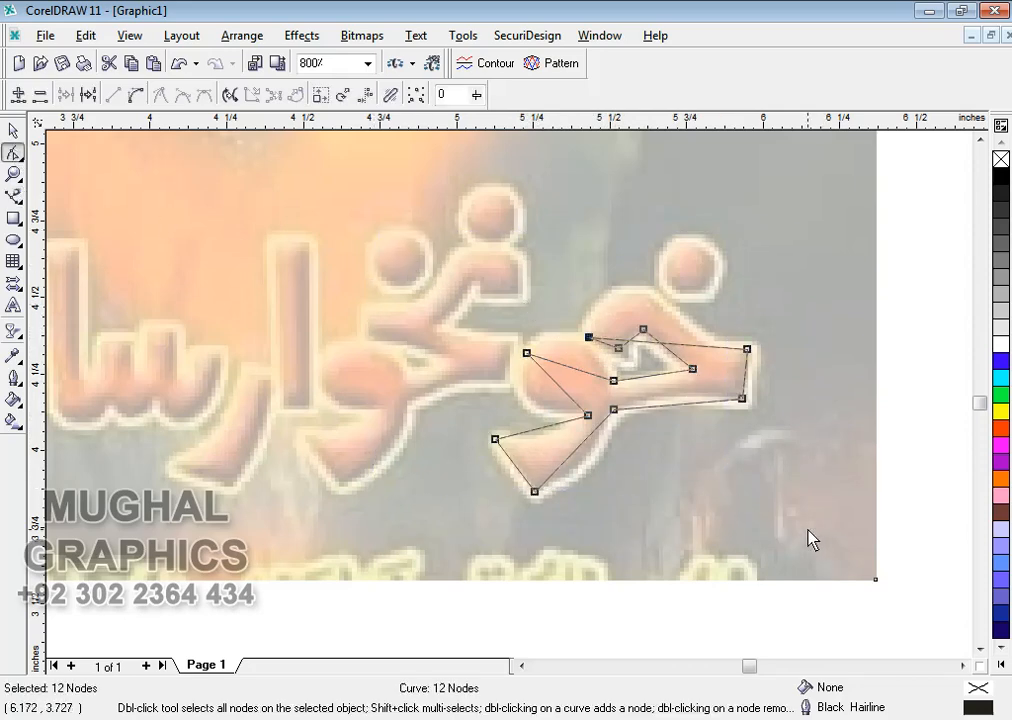
{"action": "left_click", "coordinate": [136, 94]}
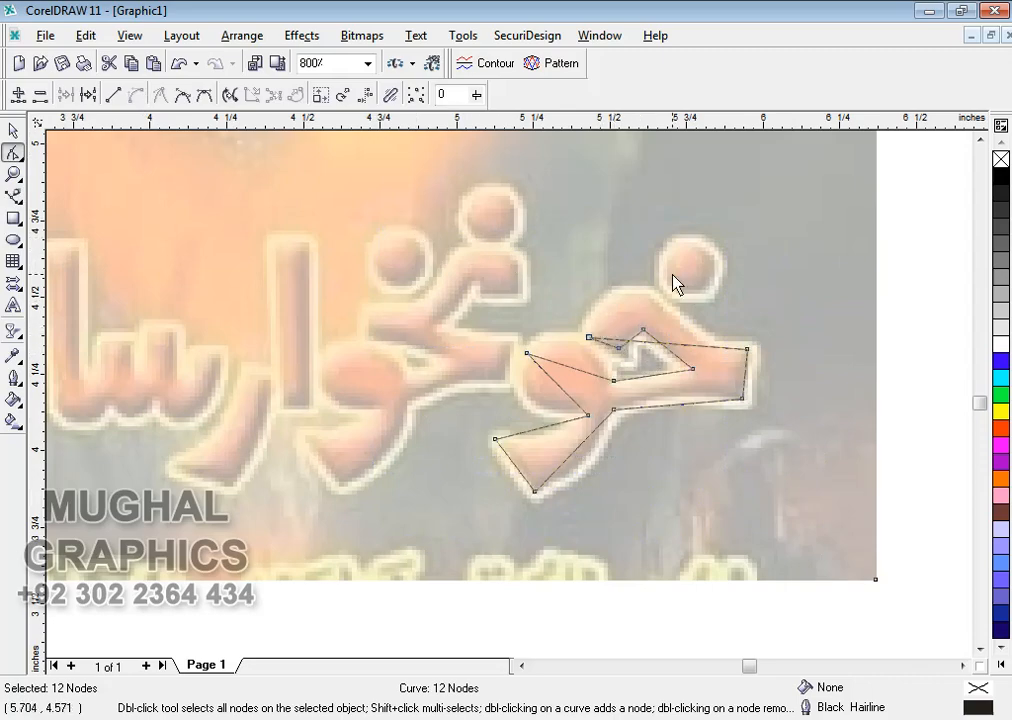
{"action": "left_click", "coordinate": [689, 334]}
Step: Bend the outline's upper edge into an arch that follows the top of the rightmost letter
{"action": "scroll", "coordinate": [689, 334], "scroll_direction": "up", "scroll_amount": 2}
{"action": "scroll", "coordinate": [510, 355], "scroll_direction": "up", "scroll_amount": 1}
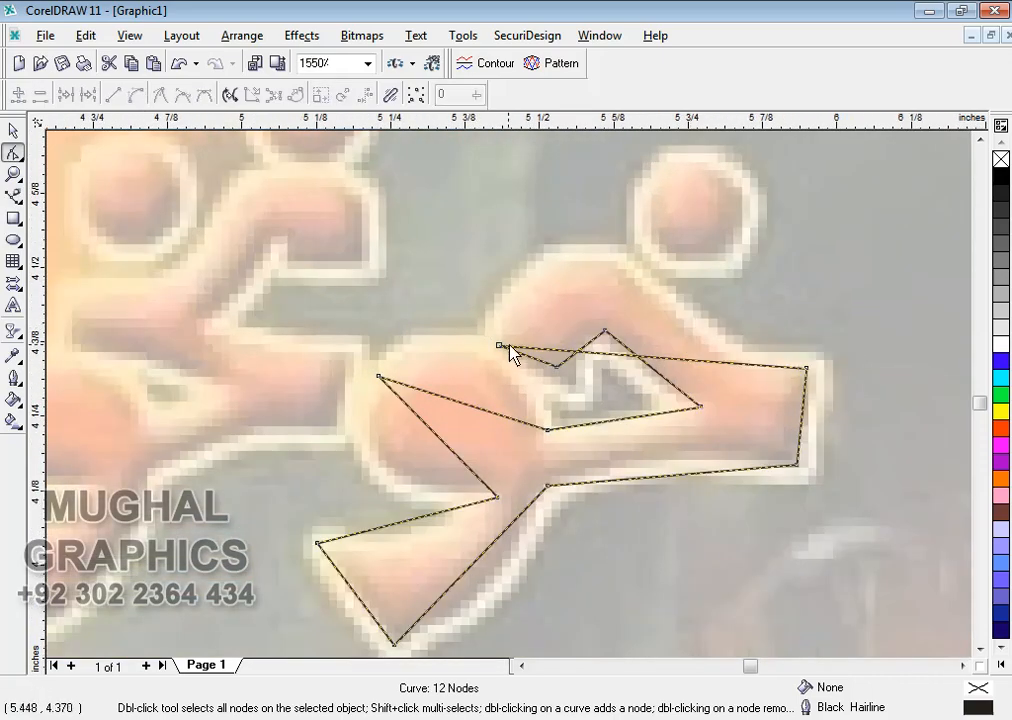
{"action": "left_click", "coordinate": [499, 345]}
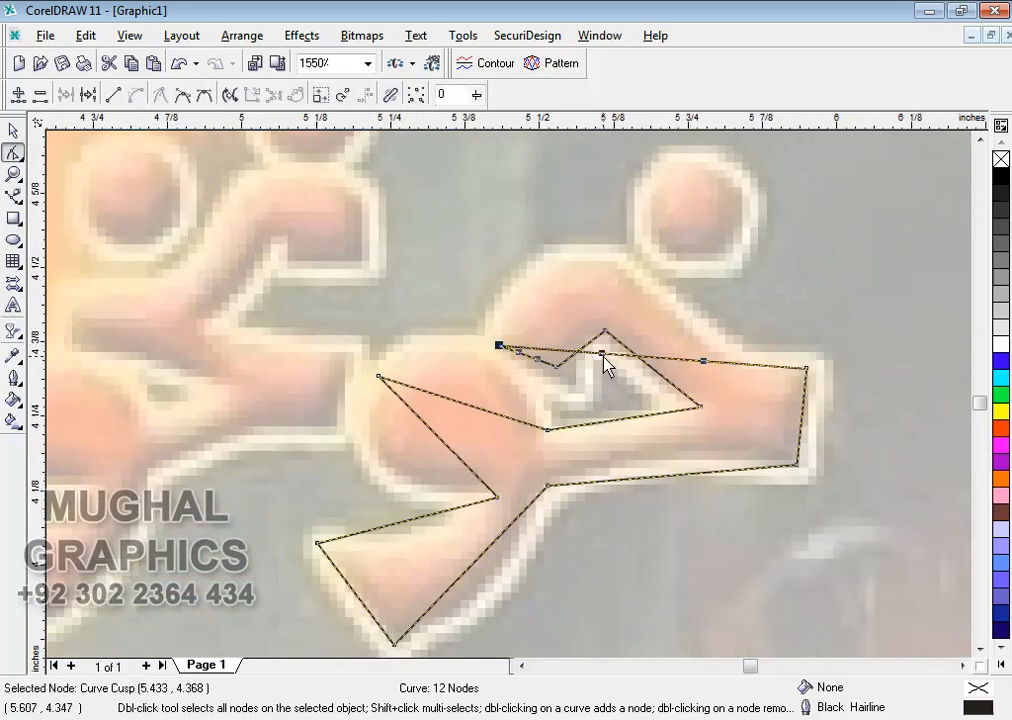
{"action": "left_click_drag", "start_coordinate": [603, 357], "coordinate": [556, 242]}
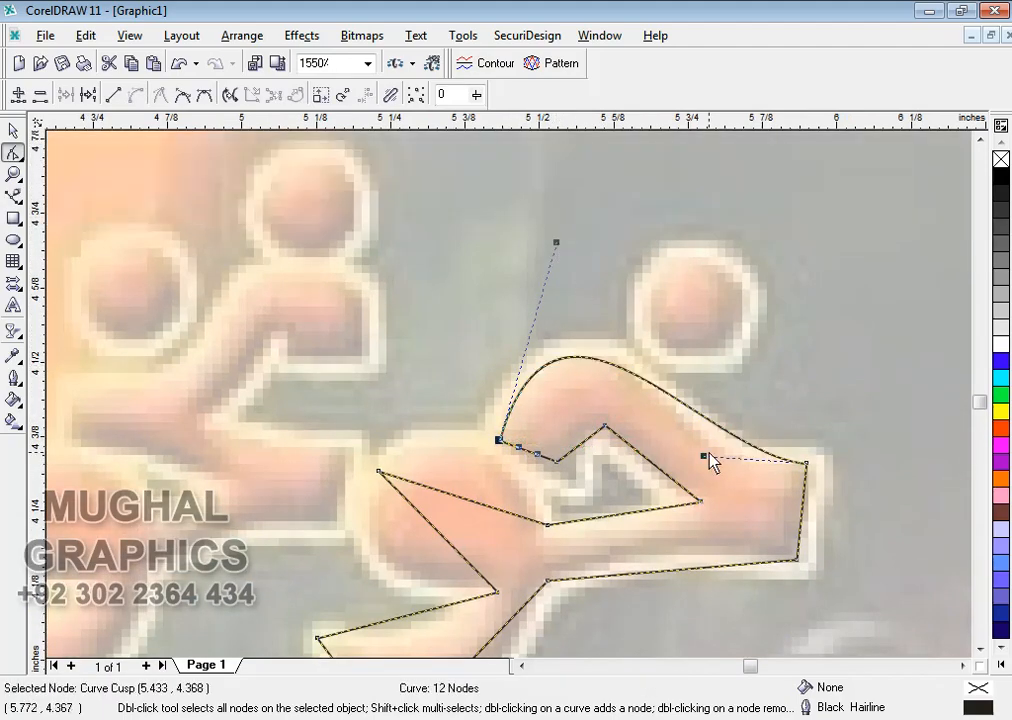
{"action": "left_click_drag", "start_coordinate": [709, 462], "coordinate": [721, 490]}
{"action": "left_click_drag", "start_coordinate": [556, 243], "coordinate": [568, 218]}
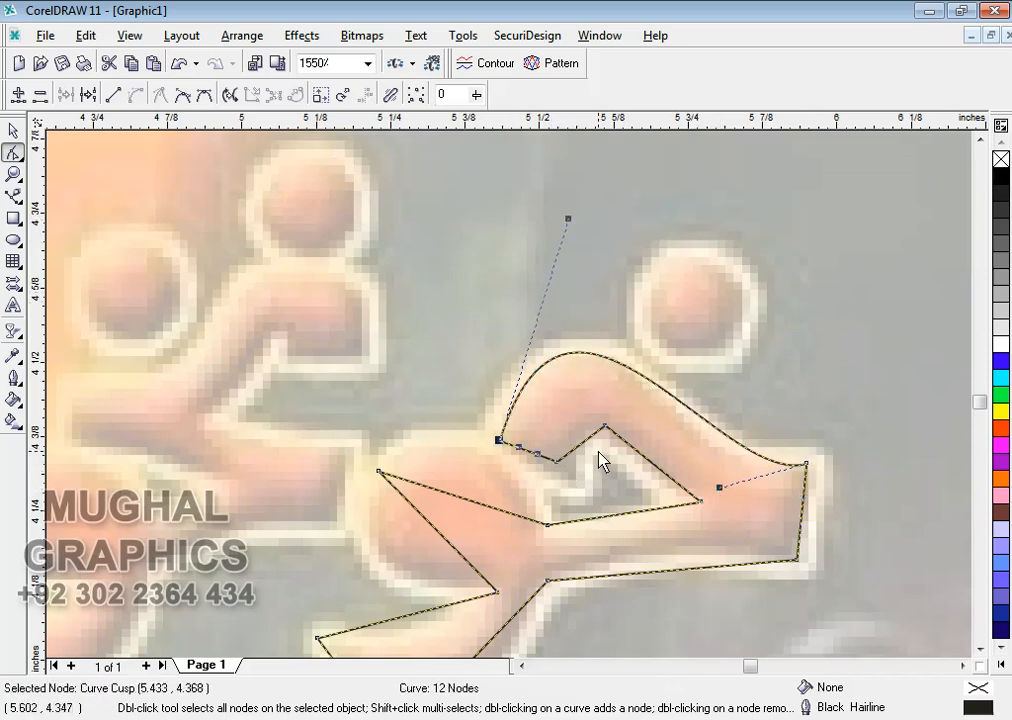
Step: Curve the edges of the letter's inner opening and the underside of the connecting stroke
{"action": "left_click_drag", "start_coordinate": [585, 442], "coordinate": [580, 440]}
{"action": "left_click_drag", "start_coordinate": [637, 512], "coordinate": [635, 513]}
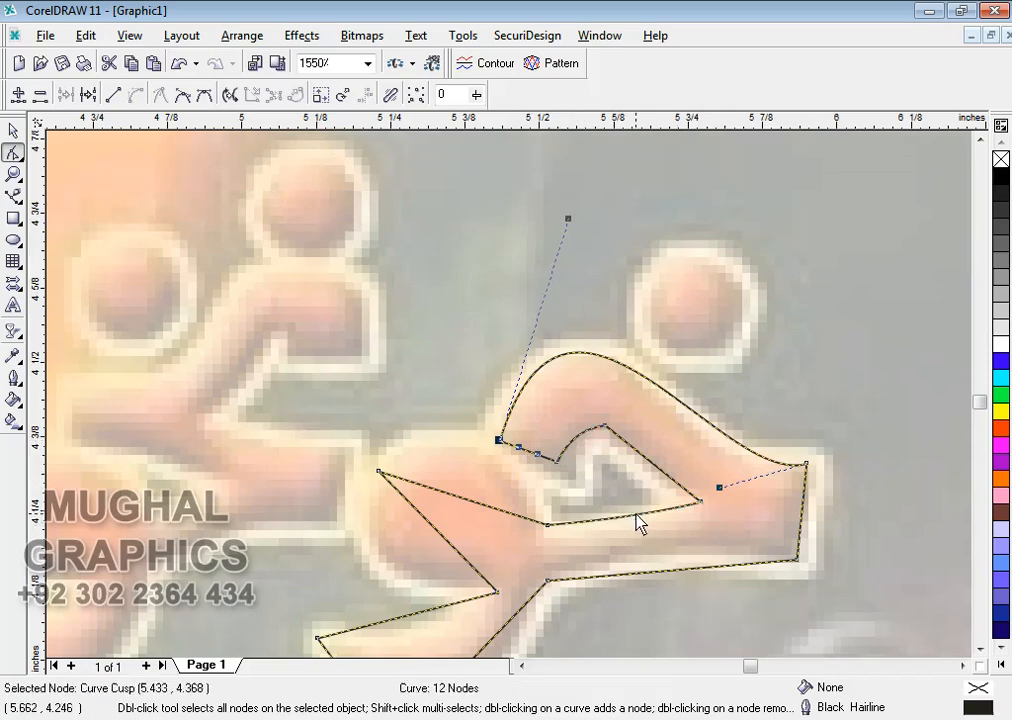
{"action": "left_click_drag", "start_coordinate": [659, 583], "coordinate": [658, 566]}
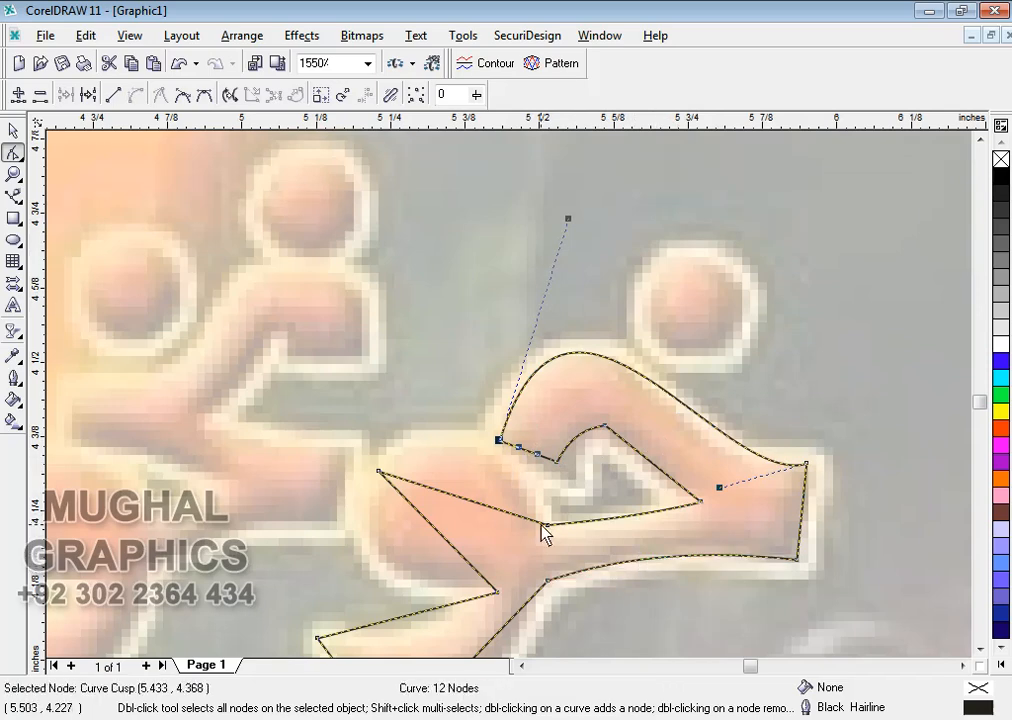
Step: Curve the edges of the round bowl and the tail beneath it to match the lettering
{"action": "left_click_drag", "start_coordinate": [541, 523], "coordinate": [468, 450]}
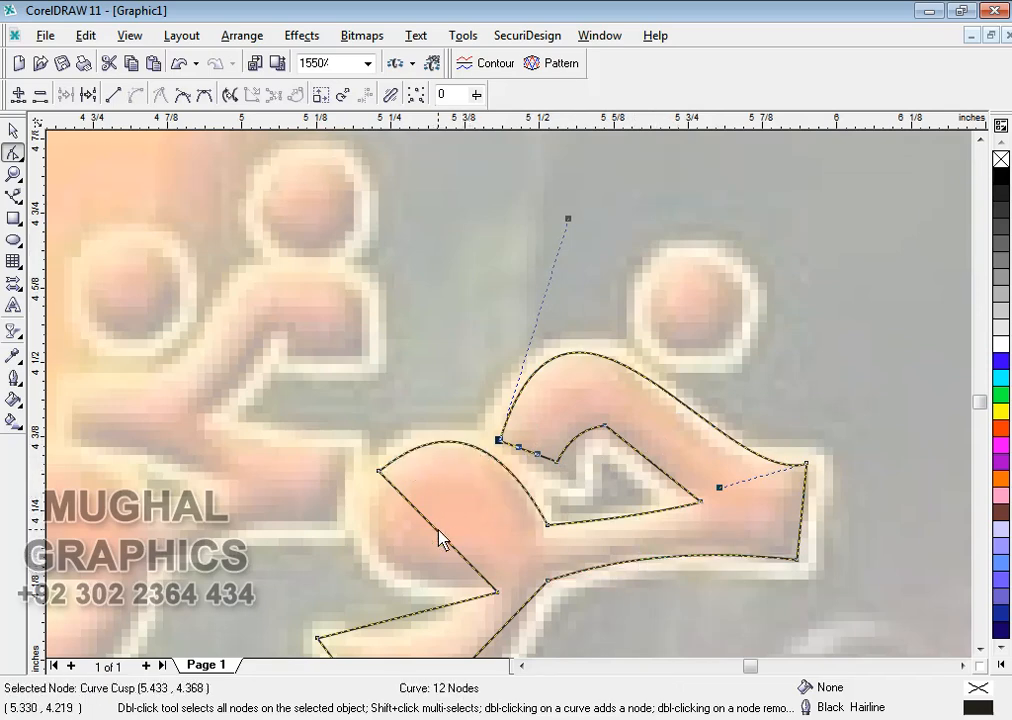
{"action": "left_click_drag", "start_coordinate": [438, 530], "coordinate": [381, 570]}
{"action": "scroll", "coordinate": [527, 441], "scroll_direction": "down", "scroll_amount": 3}
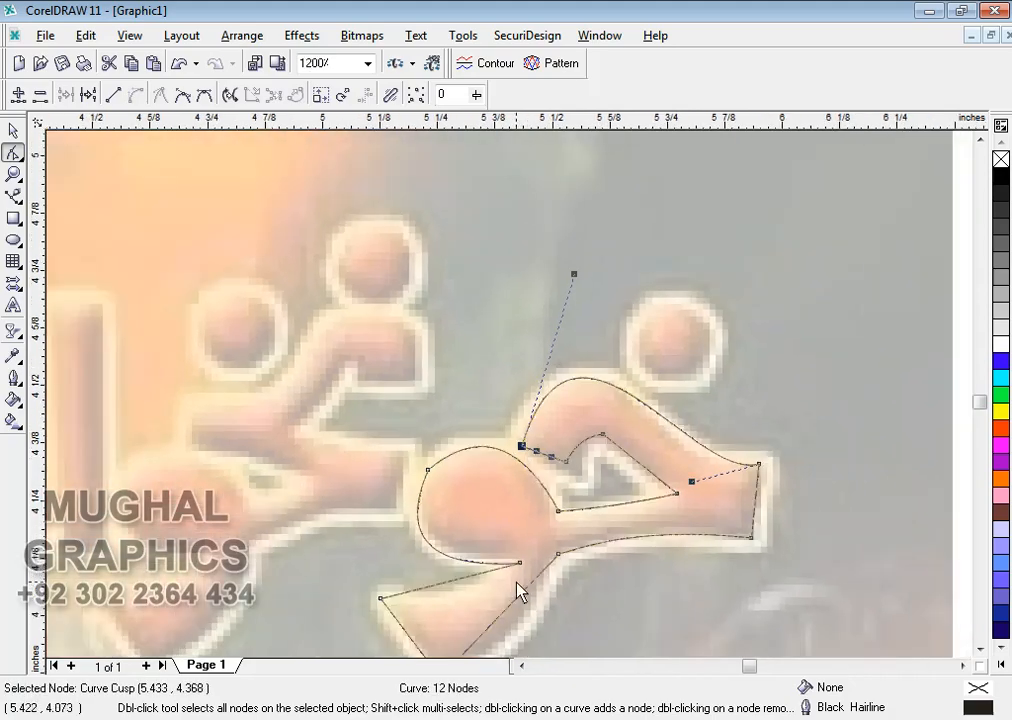
{"action": "scroll", "coordinate": [518, 592], "scroll_direction": "down", "scroll_amount": 1}
{"action": "scroll", "coordinate": [522, 610], "scroll_direction": "up", "scroll_amount": 6}
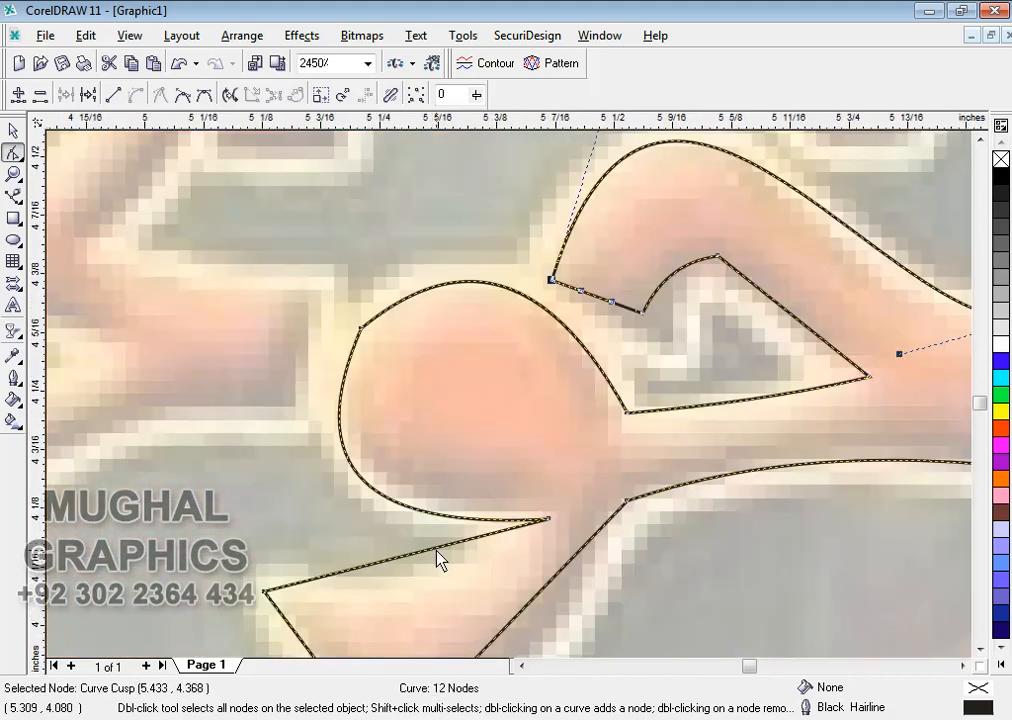
{"action": "left_click_drag", "start_coordinate": [440, 558], "coordinate": [440, 590]}
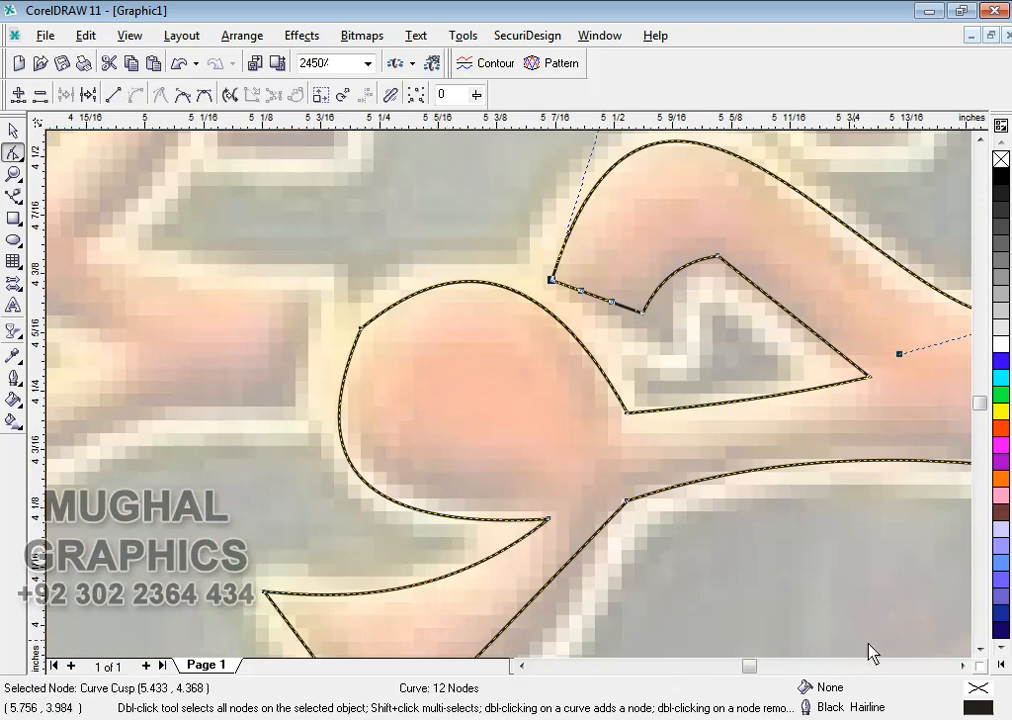
{"action": "left_click", "coordinate": [978, 648]}
{"action": "left_click_drag", "start_coordinate": [517, 402], "coordinate": [538, 438]}
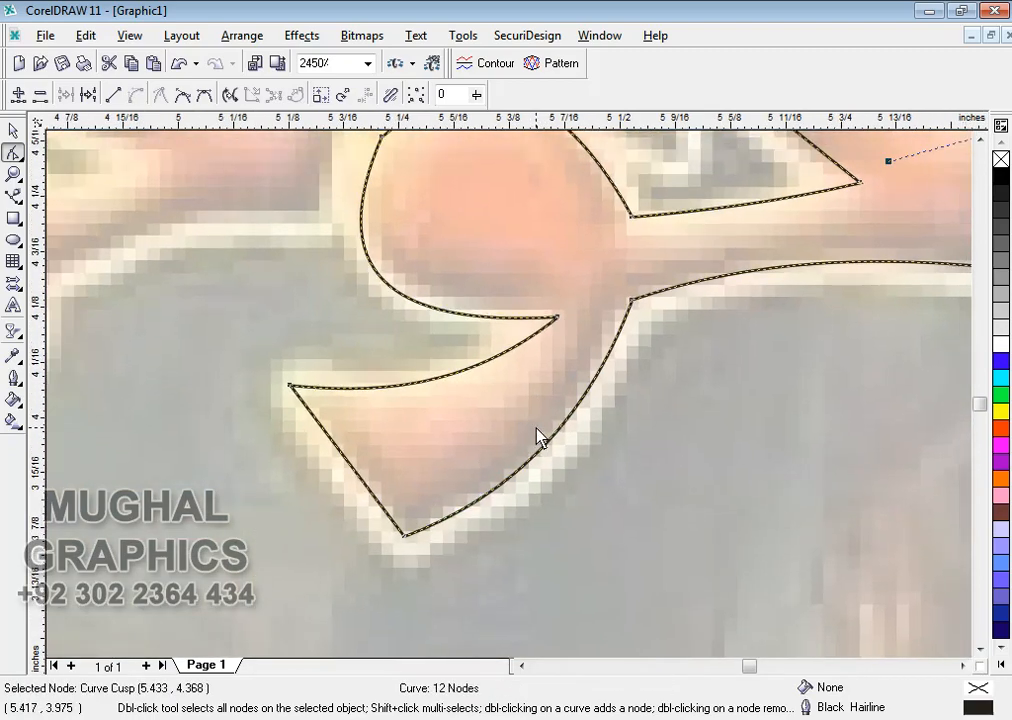
Step: Refine the inner opening by shifting its right corner node and bending its slanted edge around the letter
{"action": "scroll", "coordinate": [538, 436], "scroll_direction": "down", "scroll_amount": 3}
{"action": "scroll", "coordinate": [626, 345], "scroll_direction": "up", "scroll_amount": 1}
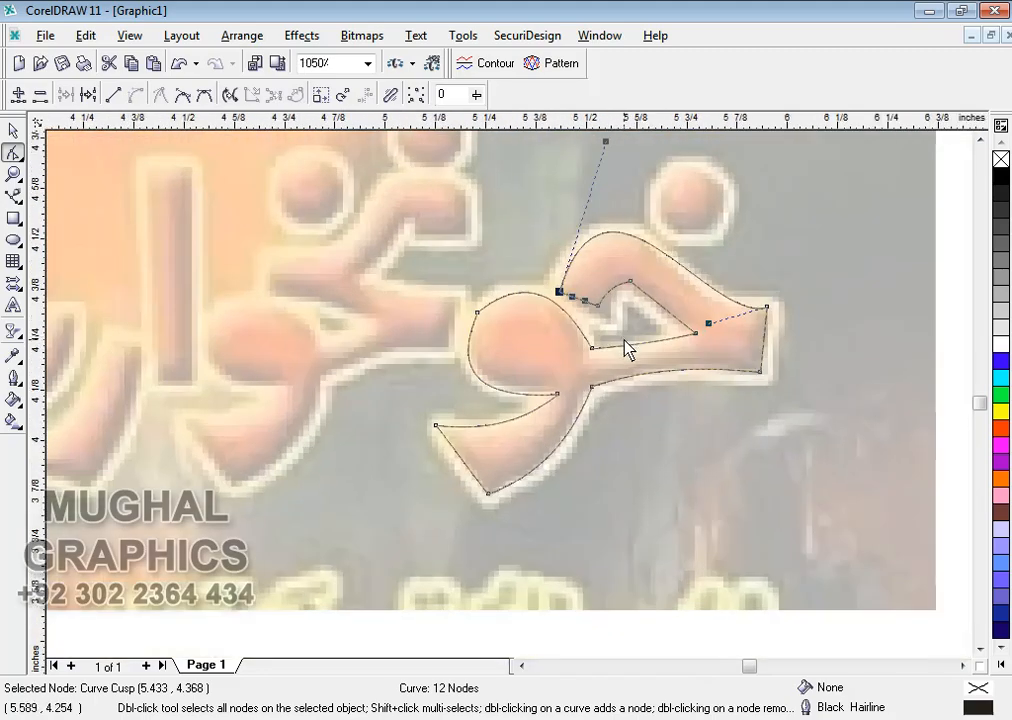
{"action": "scroll", "coordinate": [626, 345], "scroll_direction": "up", "scroll_amount": 1}
{"action": "left_click_drag", "start_coordinate": [666, 340], "coordinate": [666, 340]}
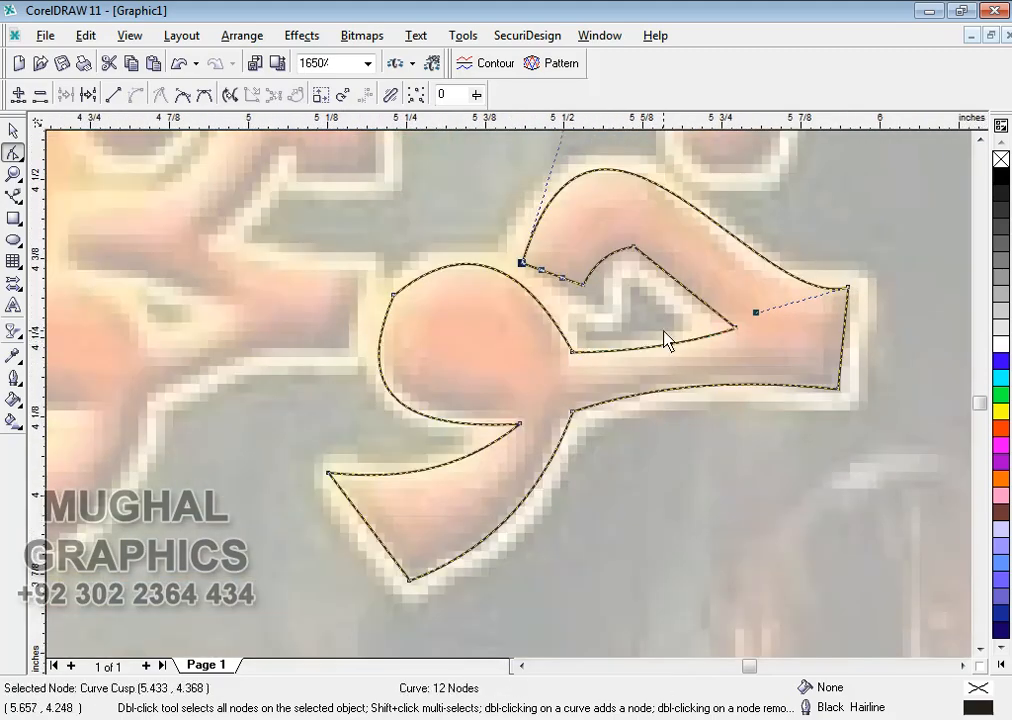
{"action": "left_click_drag", "start_coordinate": [736, 328], "coordinate": [725, 330]}
{"action": "left_click_drag", "start_coordinate": [634, 249], "coordinate": [667, 263]}
Step: Tighten the lower-left curve of the round bowl so it hugs the letter more closely
{"action": "scroll", "coordinate": [583, 289], "scroll_direction": "down", "scroll_amount": 2}
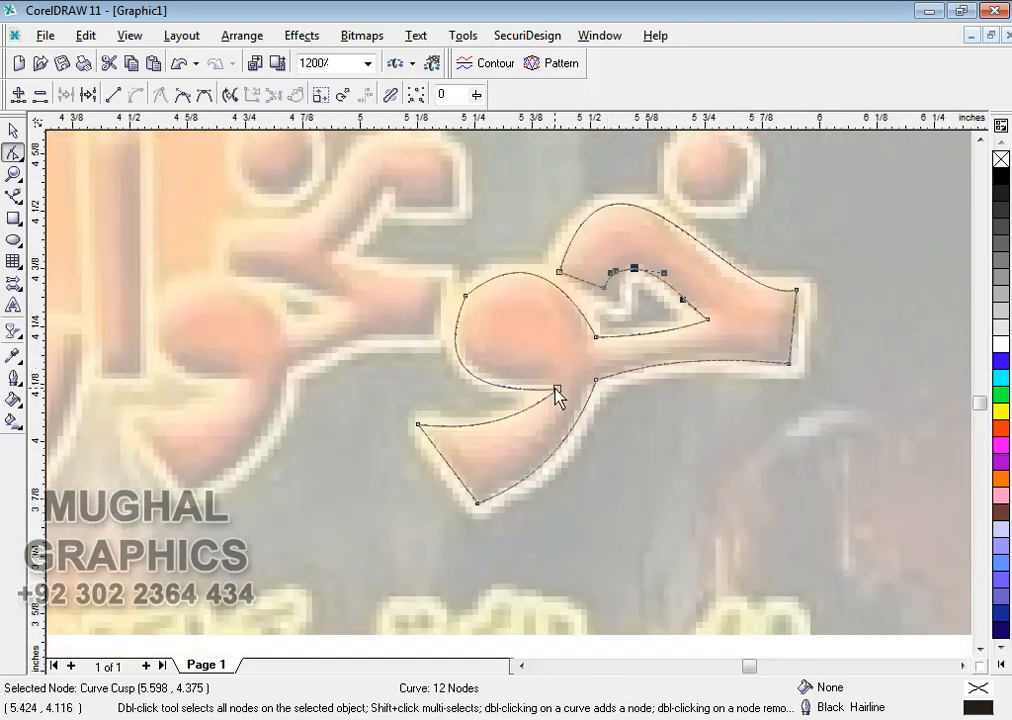
{"action": "left_click", "coordinate": [556, 389]}
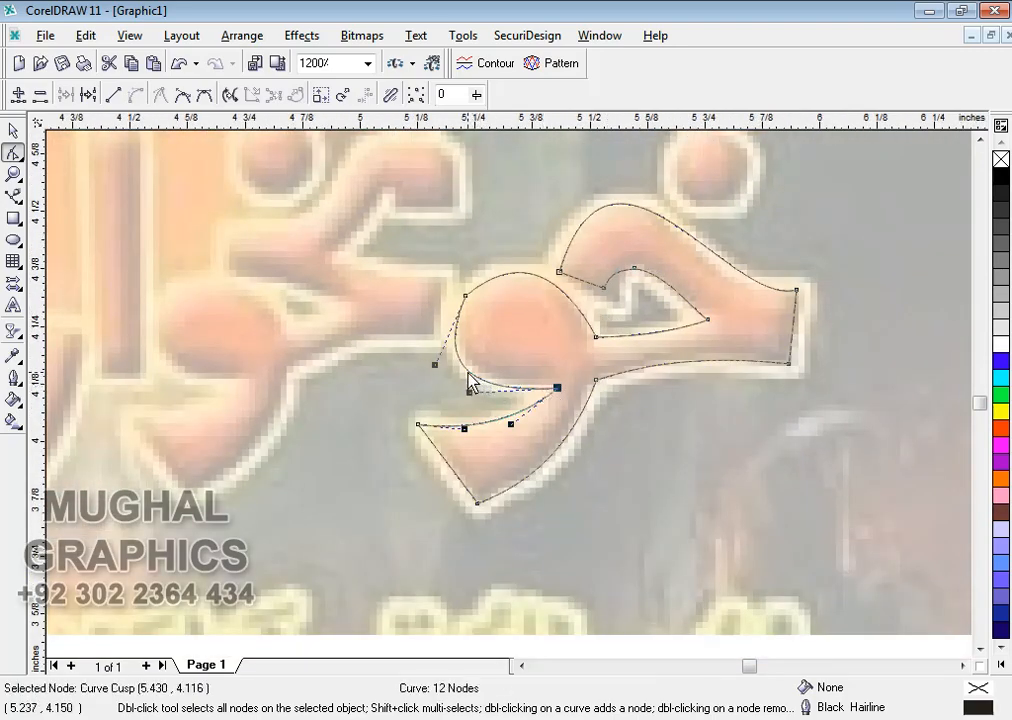
{"action": "left_click_drag", "start_coordinate": [469, 375], "coordinate": [472, 372]}
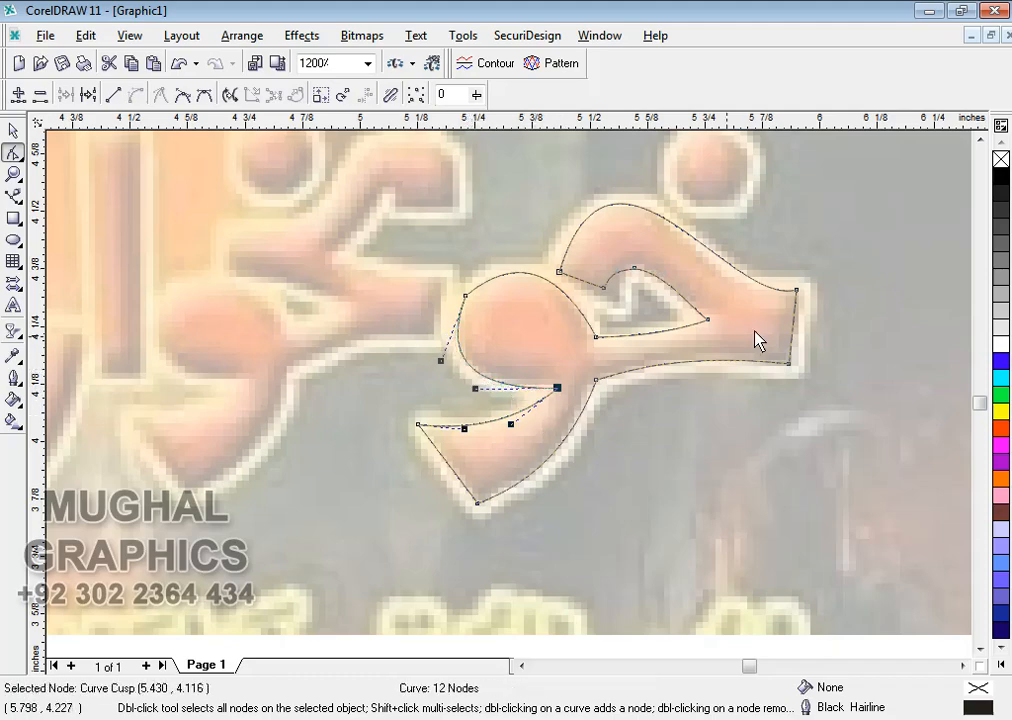
Step: Fill the traced letter shape with red and select it as a whole object
{"action": "scroll", "coordinate": [700, 345], "scroll_direction": "down", "scroll_amount": 1}
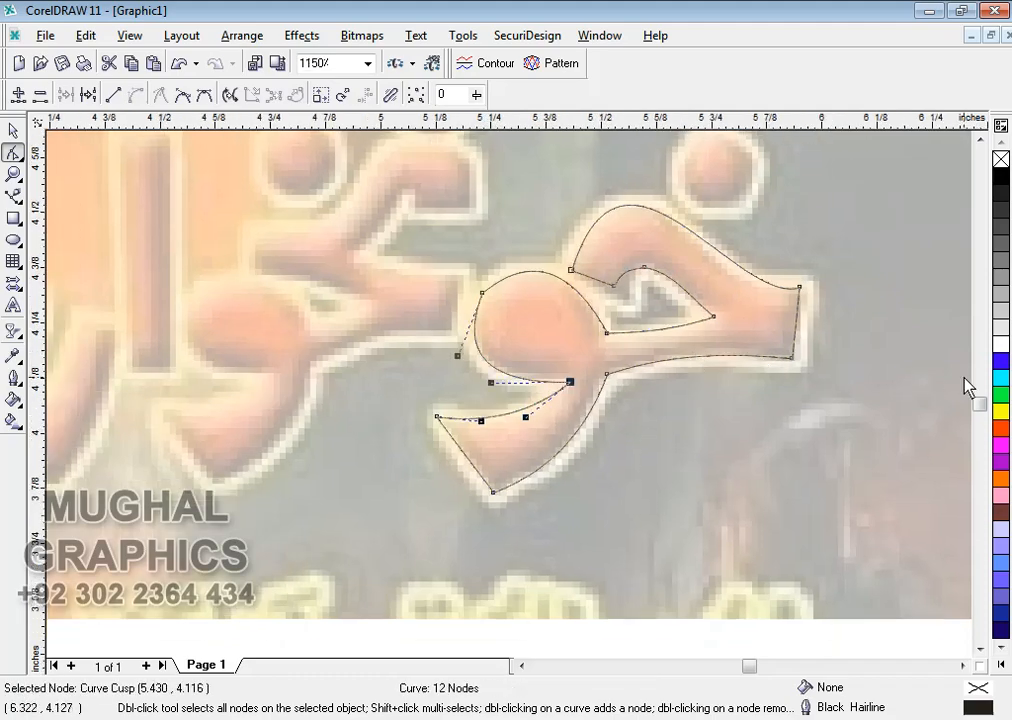
{"action": "left_click", "coordinate": [1001, 429]}
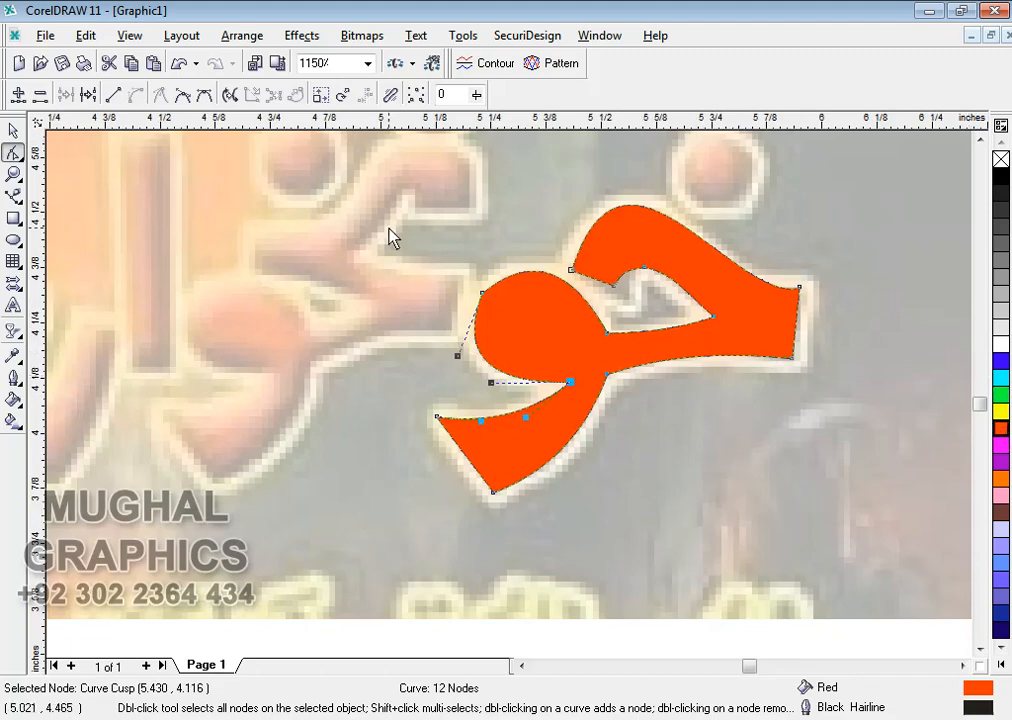
{"action": "scroll", "coordinate": [625, 290], "scroll_direction": "up", "scroll_amount": 1}
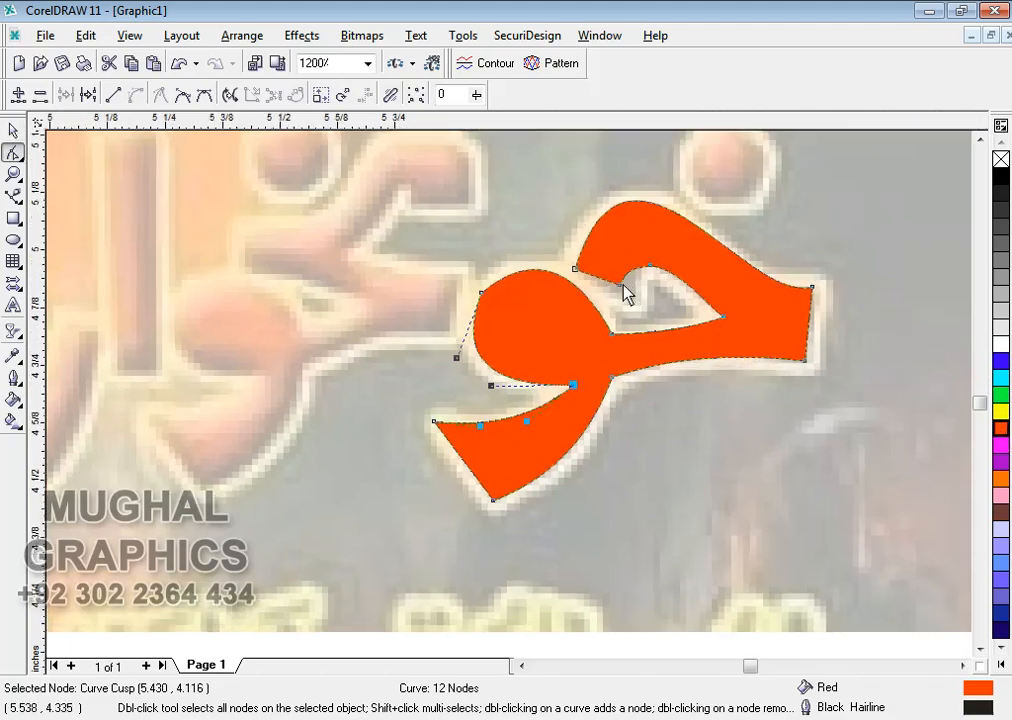
{"action": "scroll", "coordinate": [625, 290], "scroll_direction": "up", "scroll_amount": 1}
{"action": "left_click", "coordinate": [626, 287]}
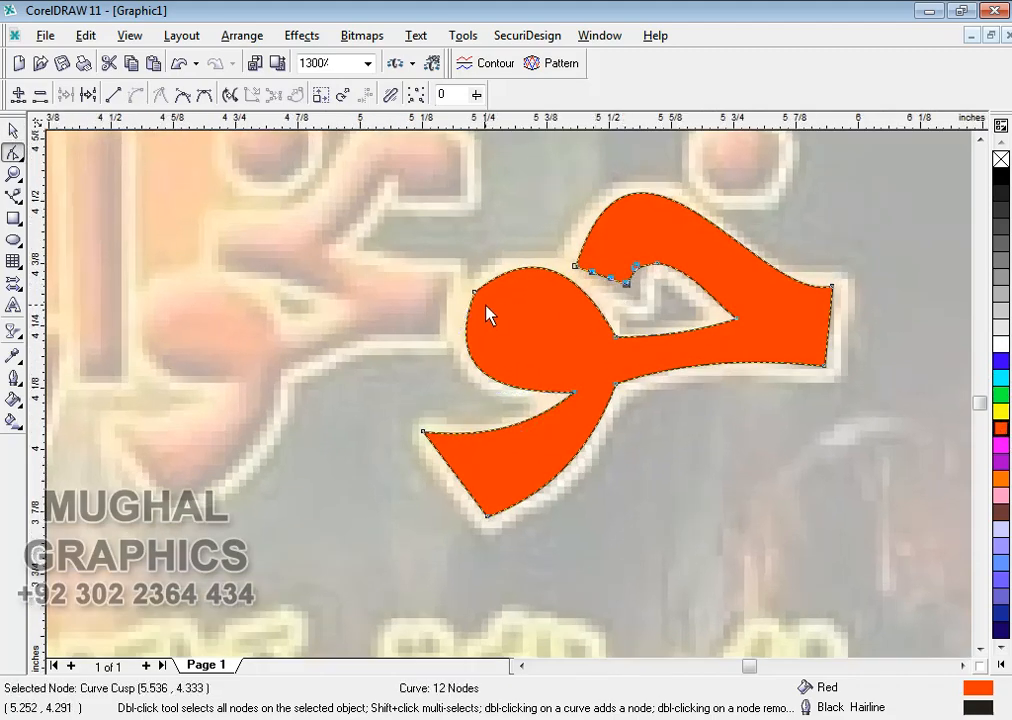
{"action": "scroll", "coordinate": [524, 332], "scroll_direction": "down", "scroll_amount": 3}
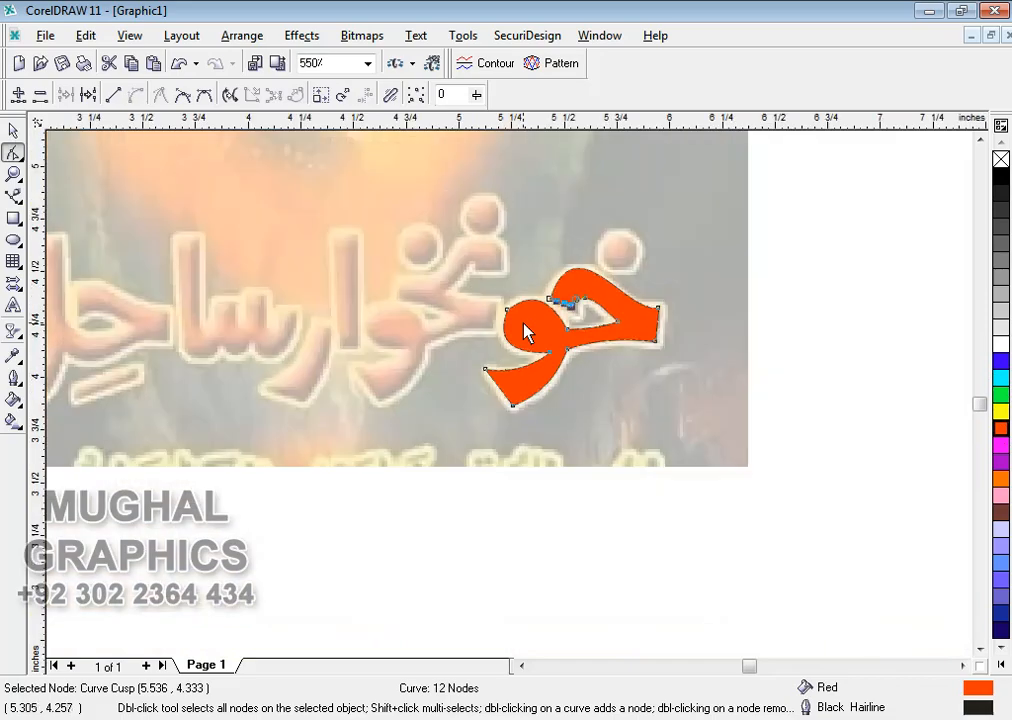
{"action": "left_click", "coordinate": [13, 133]}
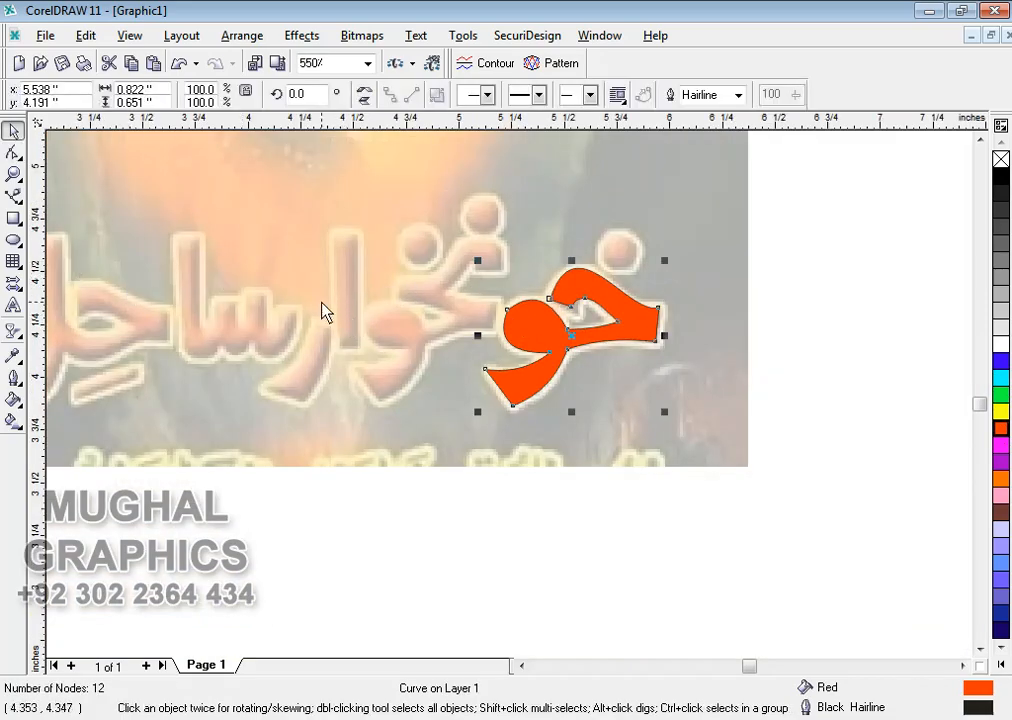
Step: Draw a circle about 0.178 inches wide over the dot above the first letter and fill it red
{"action": "left_click", "coordinate": [13, 240]}
{"action": "left_click", "coordinate": [606, 243]}
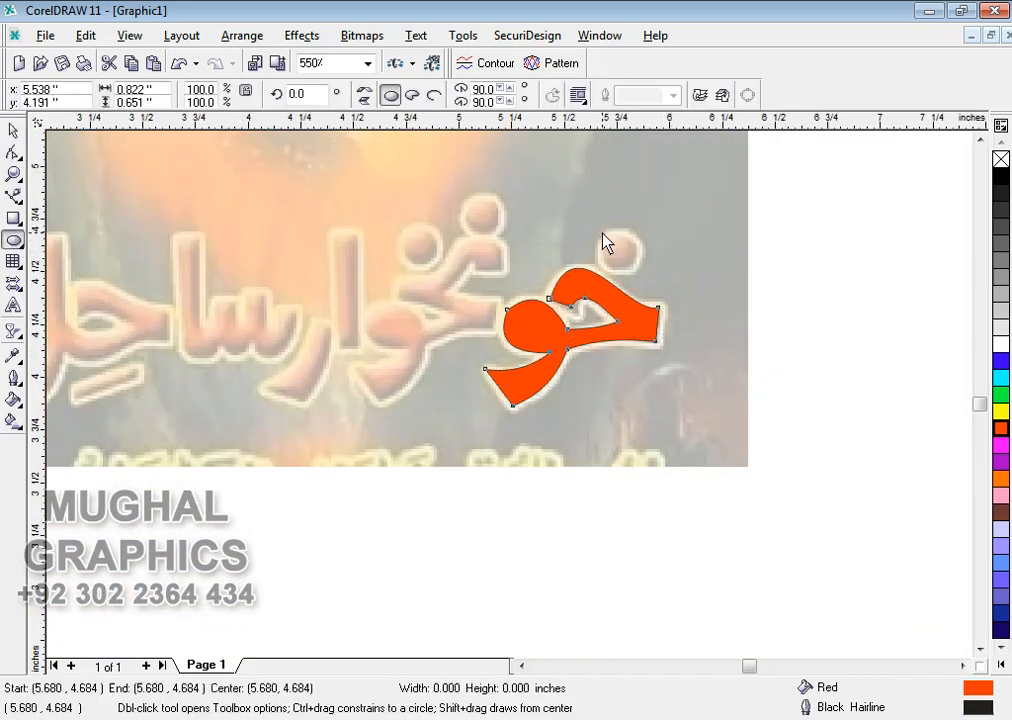
{"action": "left_click_drag", "start_coordinate": [604, 243], "coordinate": [637, 274]}
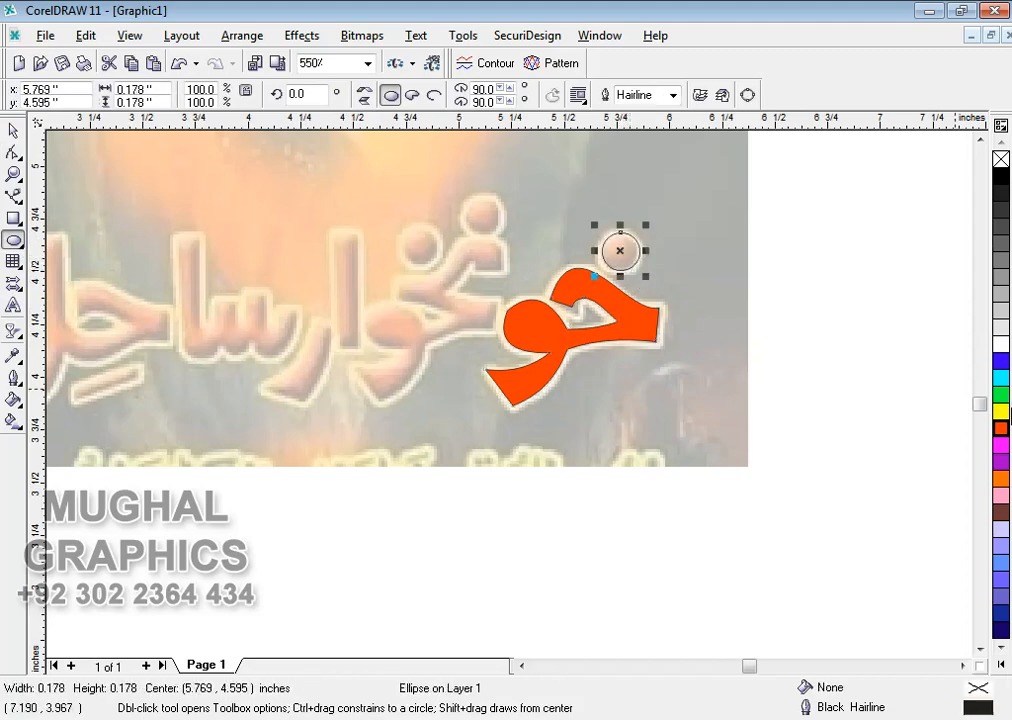
{"action": "left_click", "coordinate": [1001, 430]}
Step: Start a Bezier outline on the next letter group, placing straight segments along its upper hook, left tip and inner opening
{"action": "scroll", "coordinate": [452, 242], "scroll_direction": "up", "scroll_amount": 2}
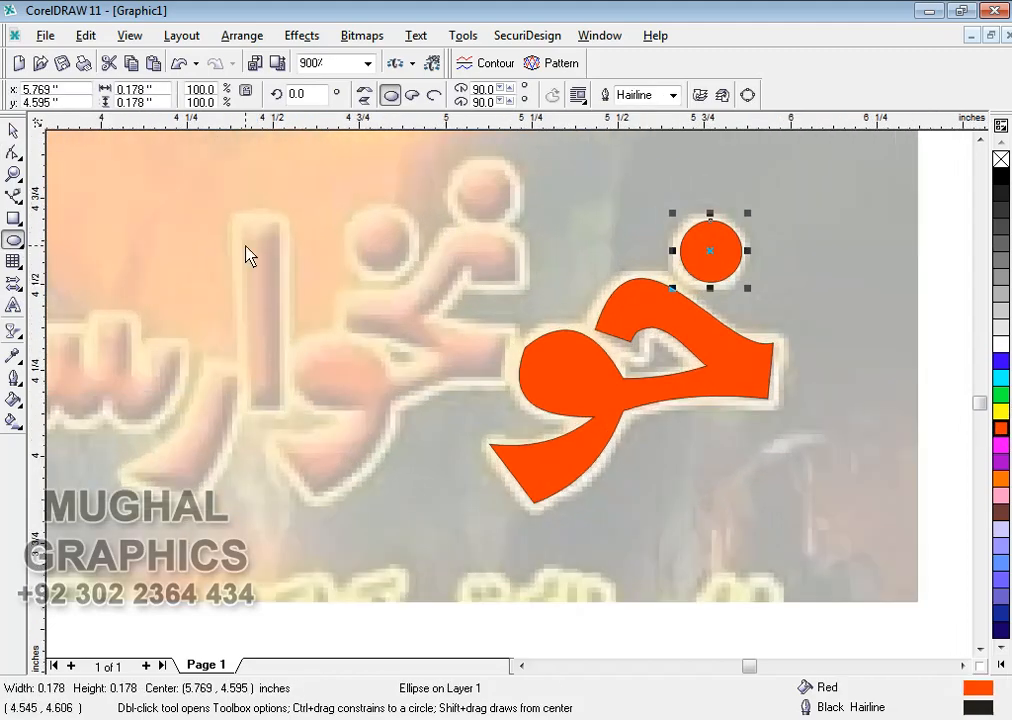
{"action": "left_click", "coordinate": [13, 196]}
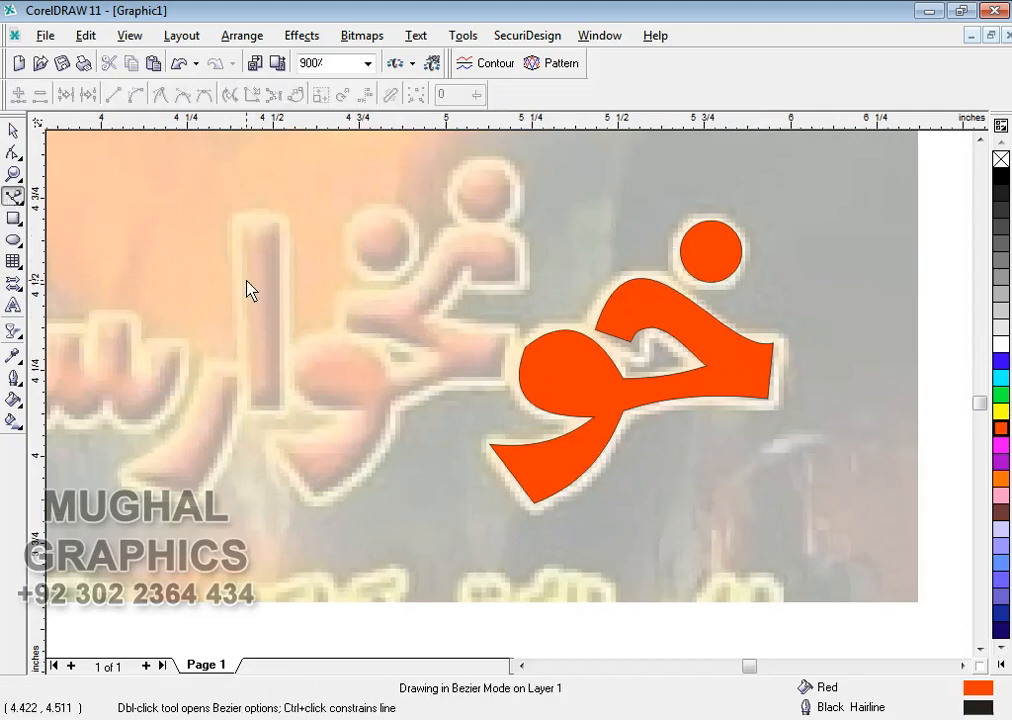
{"action": "left_click", "coordinate": [514, 283]}
{"action": "left_click", "coordinate": [448, 238]}
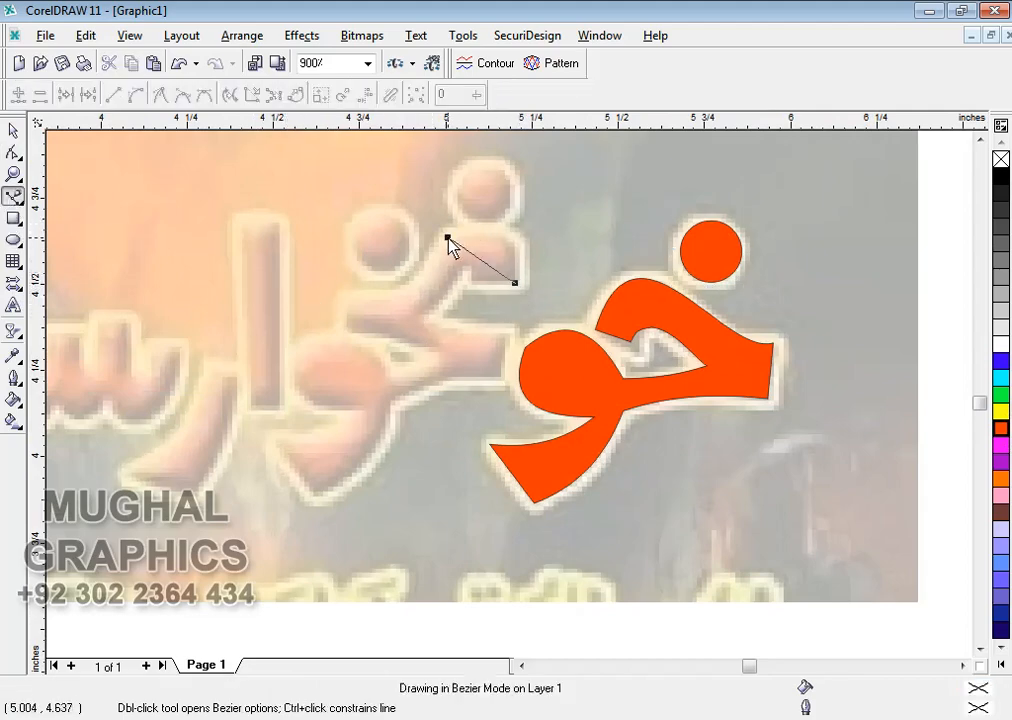
{"action": "left_click", "coordinate": [348, 301]}
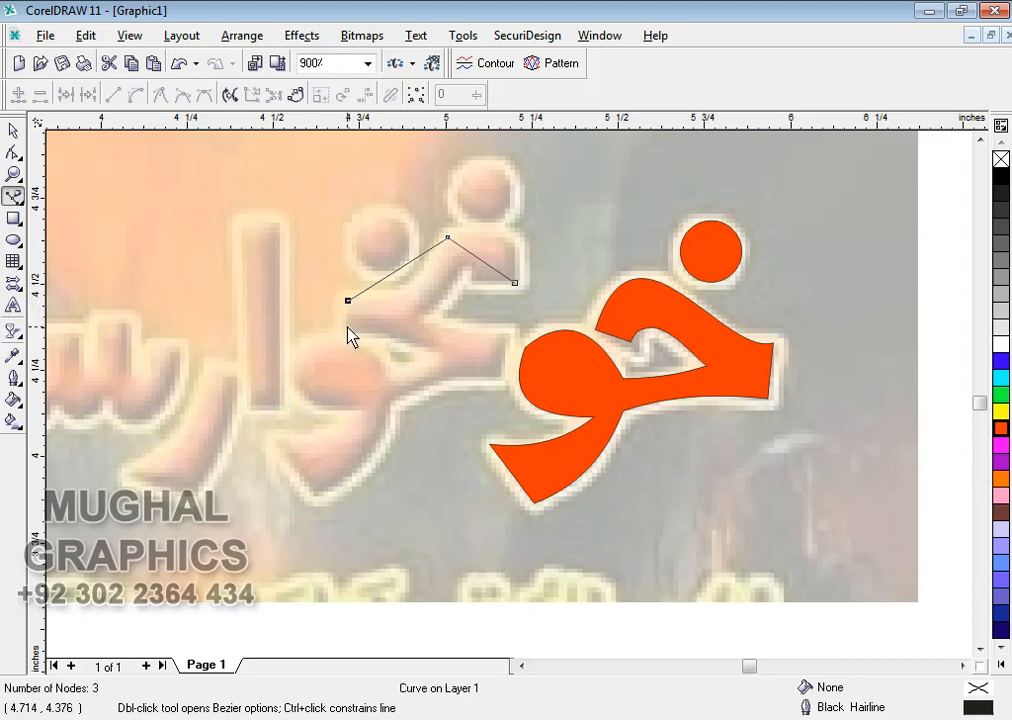
{"action": "left_click", "coordinate": [441, 354]}
{"action": "left_click", "coordinate": [437, 363]}
{"action": "left_click", "coordinate": [391, 376]}
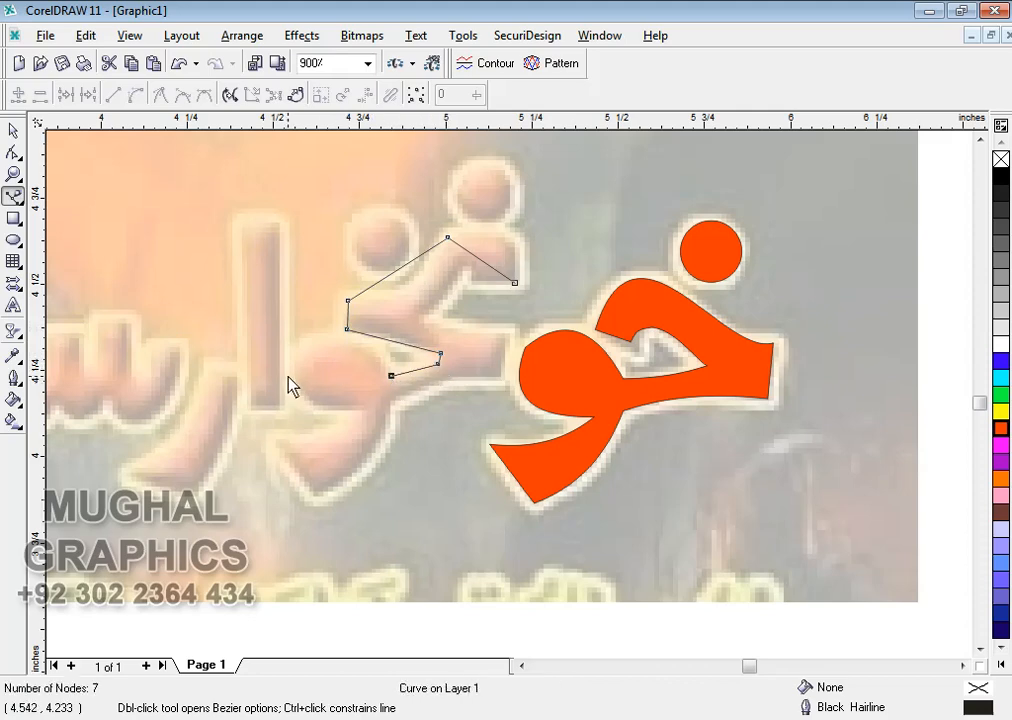
Step: Continue the outline with straight segments around the round bowl and the tail beneath it
{"action": "left_click", "coordinate": [293, 371]}
{"action": "left_click", "coordinate": [357, 409]}
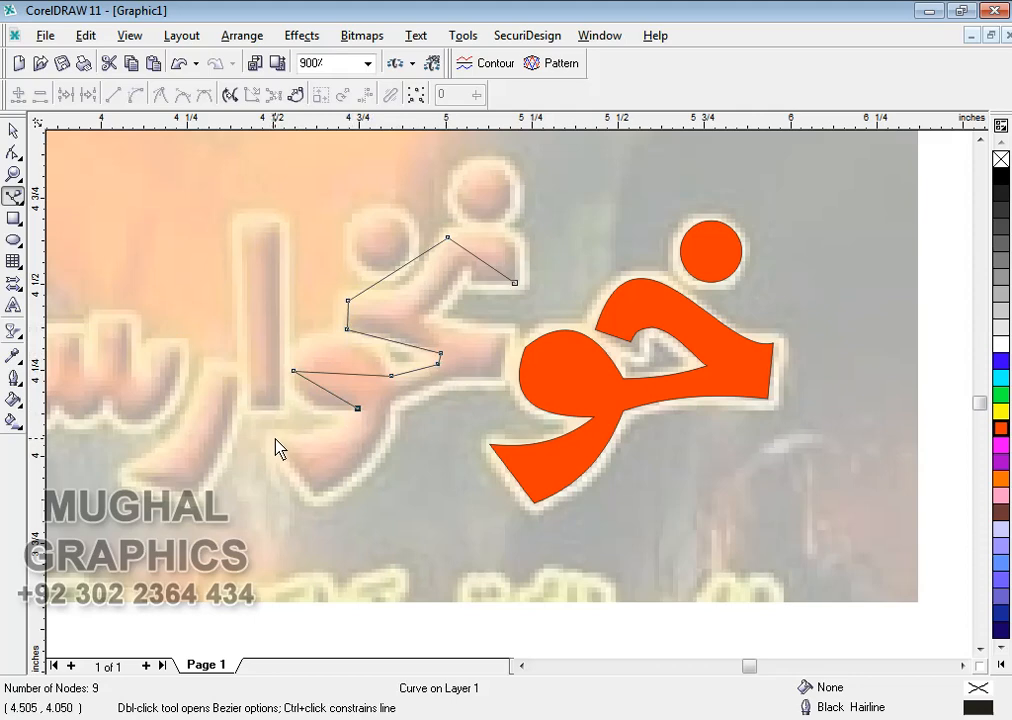
{"action": "left_click", "coordinate": [274, 438]}
{"action": "left_click", "coordinate": [313, 495]}
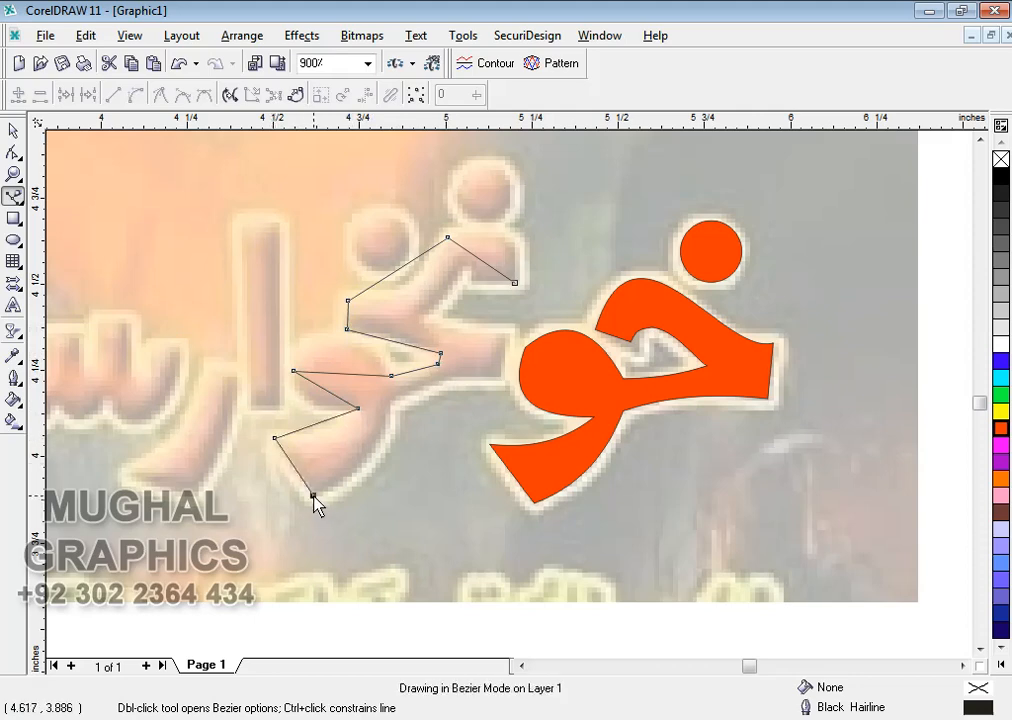
{"action": "left_click", "coordinate": [389, 403]}
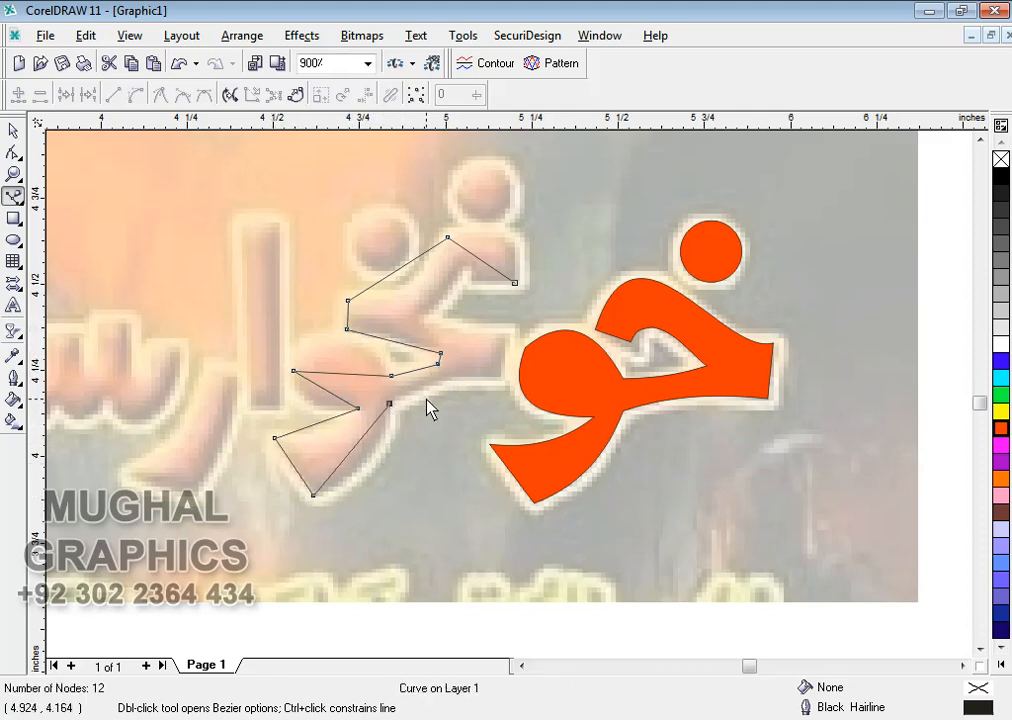
Step: Outline the right end of the letter and the inside of the upper hook, closing the path at its starting node
{"action": "left_click", "coordinate": [499, 378]}
{"action": "left_click", "coordinate": [504, 338]}
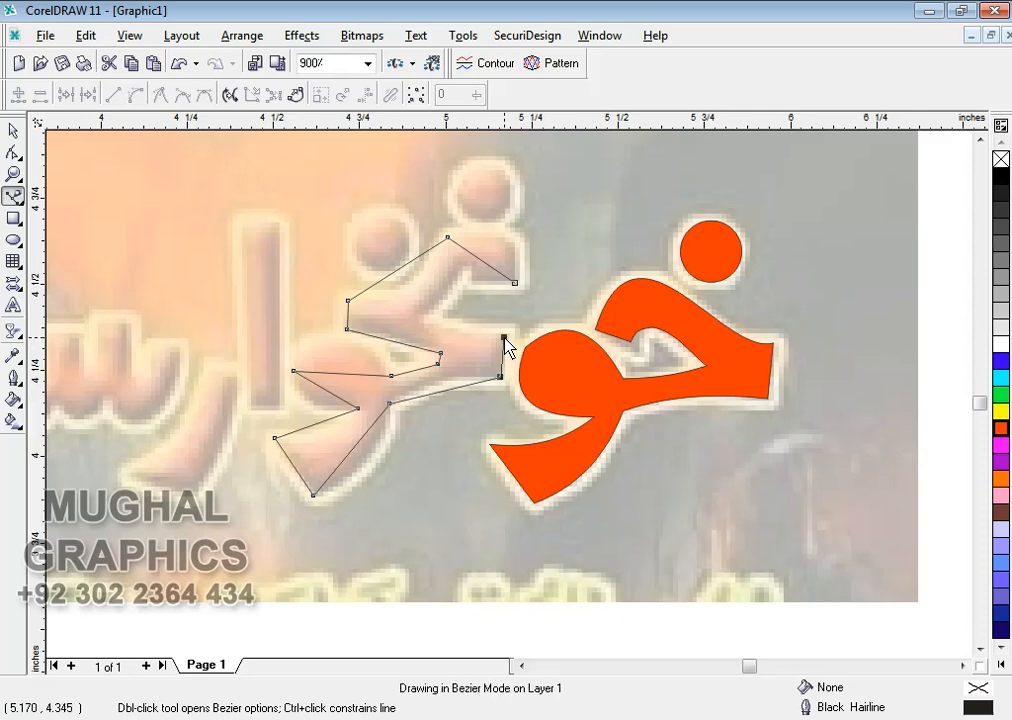
{"action": "left_click", "coordinate": [428, 320]}
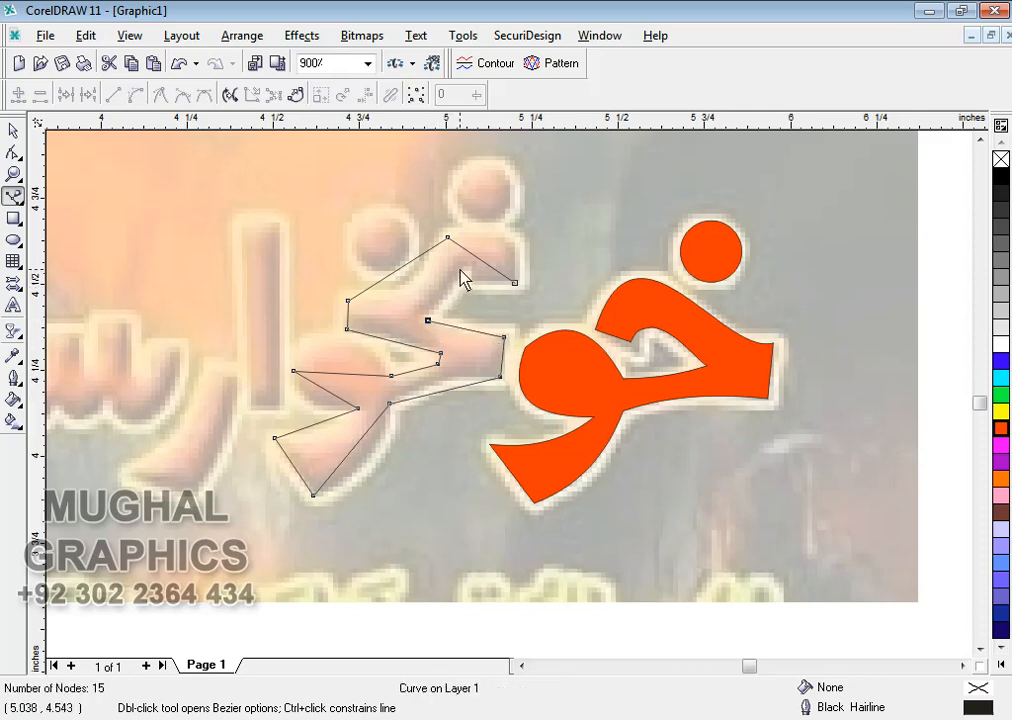
{"action": "left_click", "coordinate": [462, 268]}
{"action": "left_click", "coordinate": [469, 268]}
{"action": "left_click", "coordinate": [471, 281]}
{"action": "left_click", "coordinate": [515, 285]}
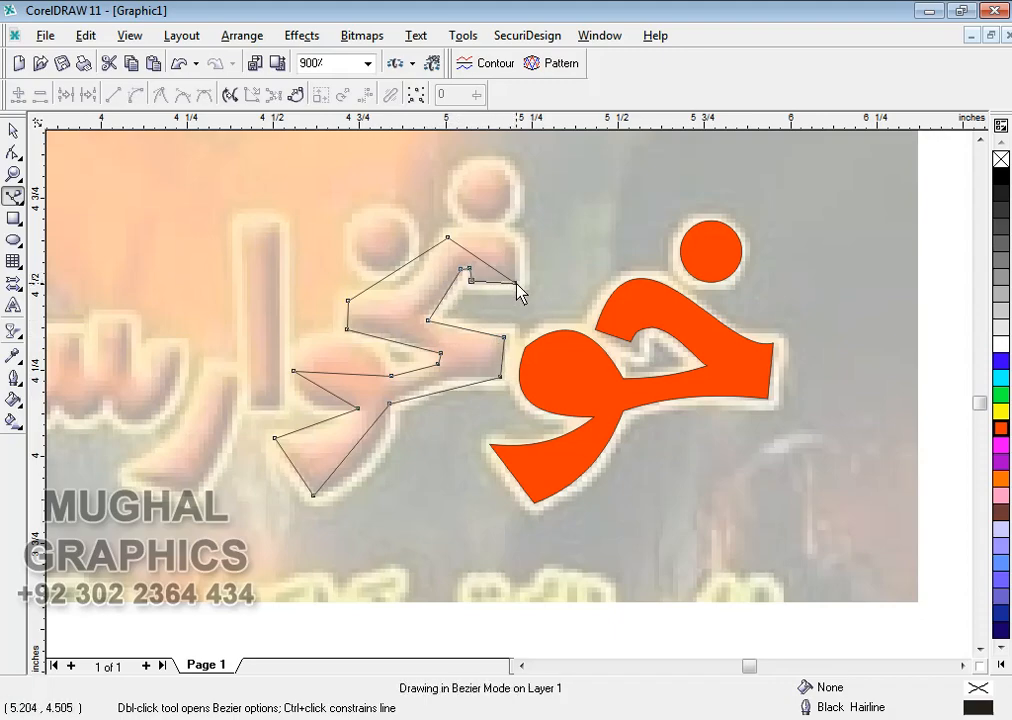
Step: Select all 18 nodes of the new outline and convert its straight segments to curves
{"action": "left_click", "coordinate": [13, 153]}
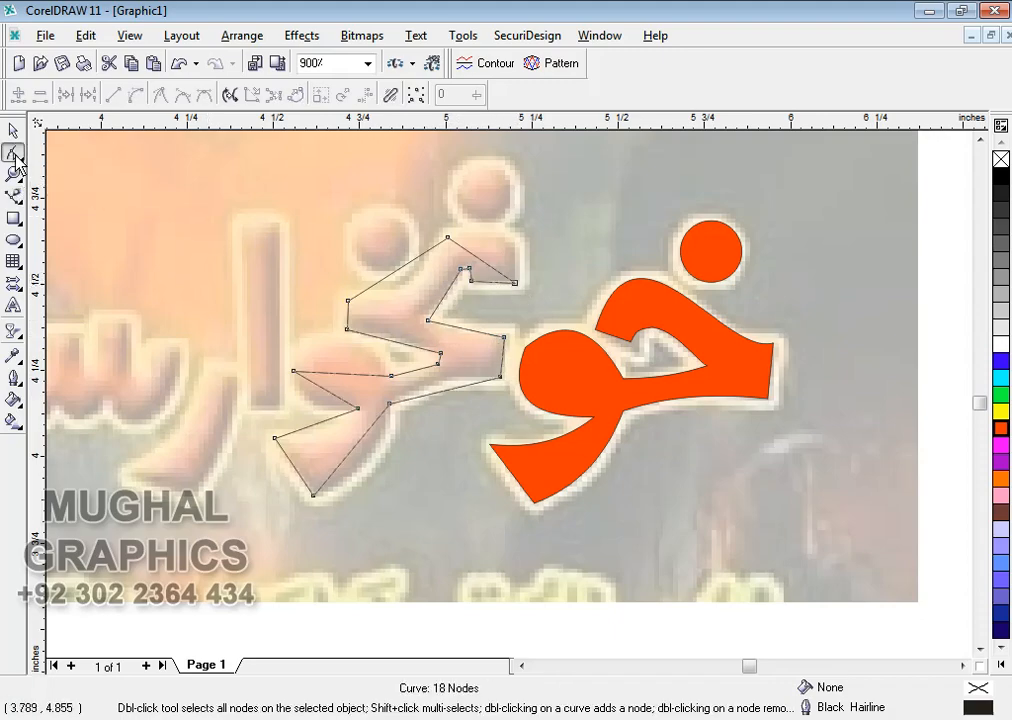
{"action": "left_click_drag", "start_coordinate": [219, 215], "coordinate": [569, 533]}
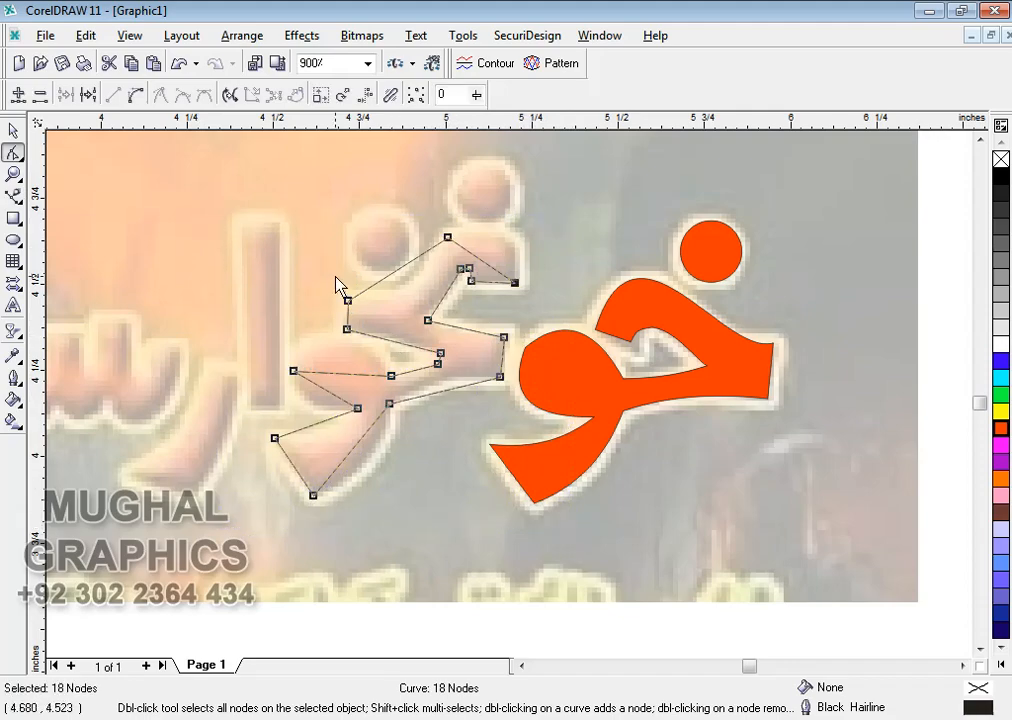
{"action": "left_click", "coordinate": [136, 95]}
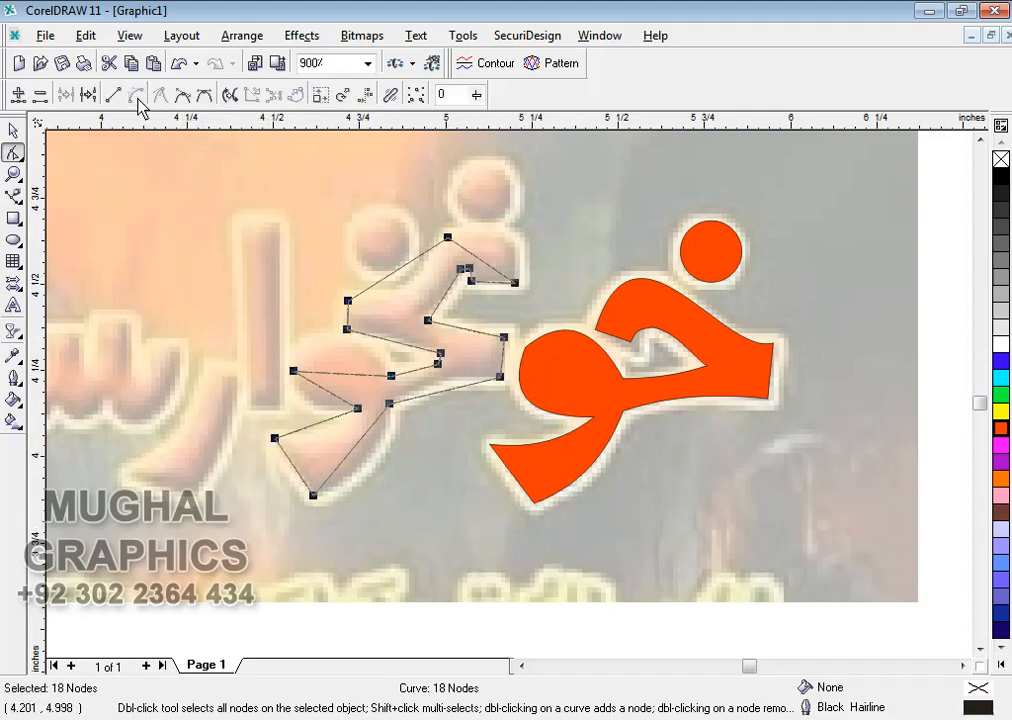
{"action": "left_click", "coordinate": [273, 207]}
Step: Bend the top edge of the upper hook into a rounded arc and refine it with its end node's handles
{"action": "scroll", "coordinate": [440, 252], "scroll_direction": "up", "scroll_amount": 1}
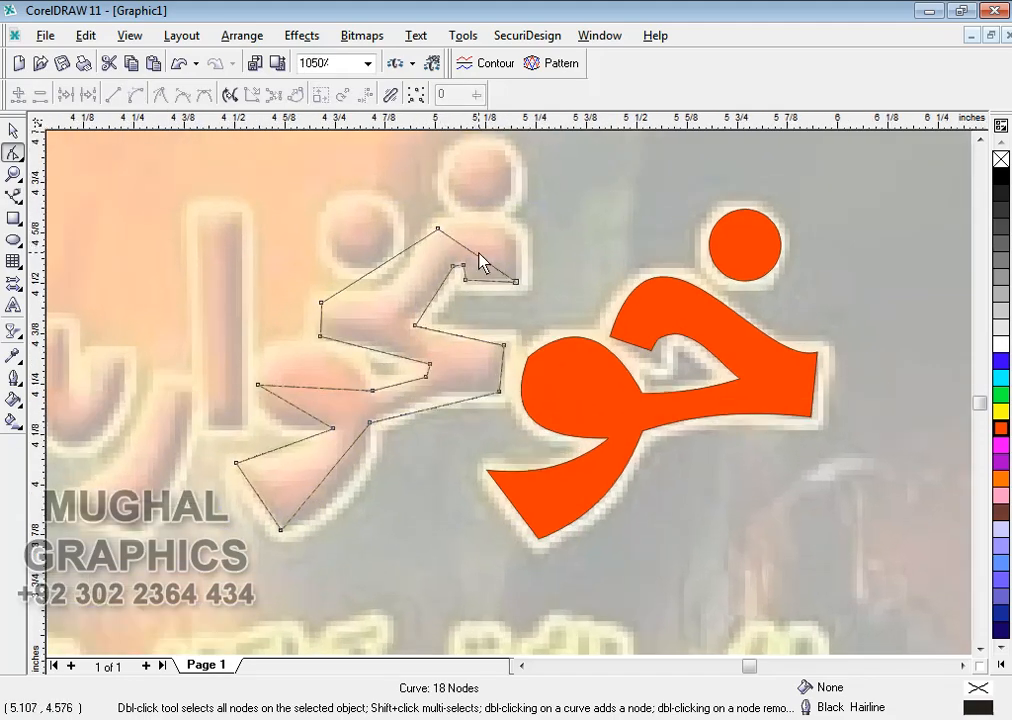
{"action": "left_click_drag", "start_coordinate": [475, 262], "coordinate": [510, 240]}
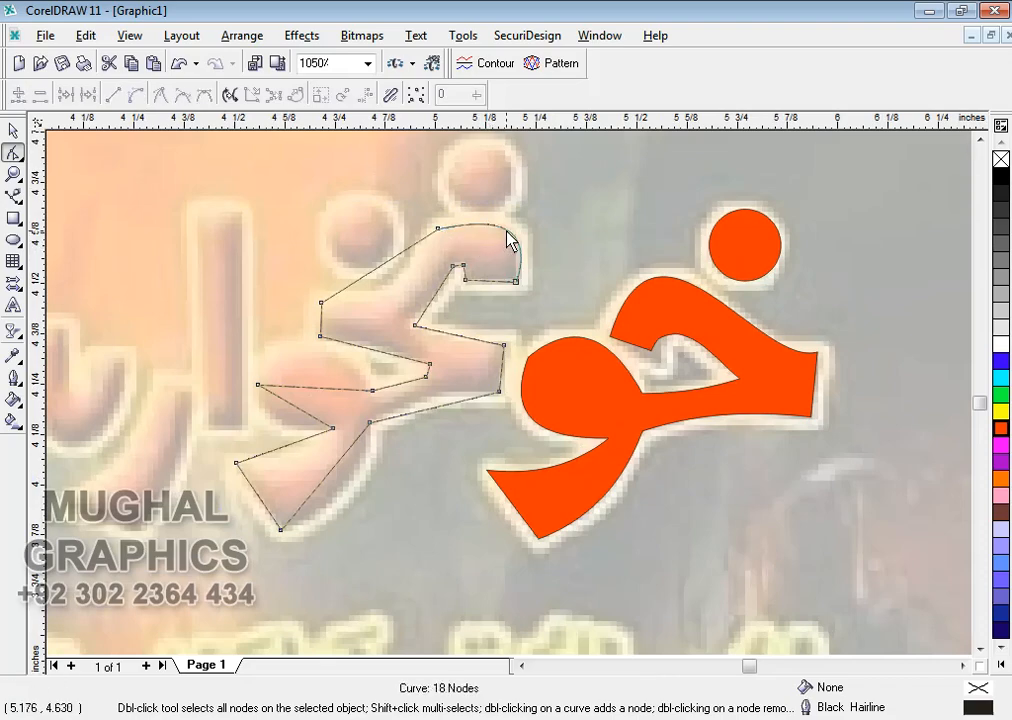
{"action": "left_click", "coordinate": [517, 283]}
{"action": "left_click_drag", "start_coordinate": [517, 283], "coordinate": [517, 282]}
{"action": "left_click_drag", "start_coordinate": [529, 237], "coordinate": [529, 233]}
{"action": "scroll", "coordinate": [455, 276], "scroll_direction": "up", "scroll_amount": 1}
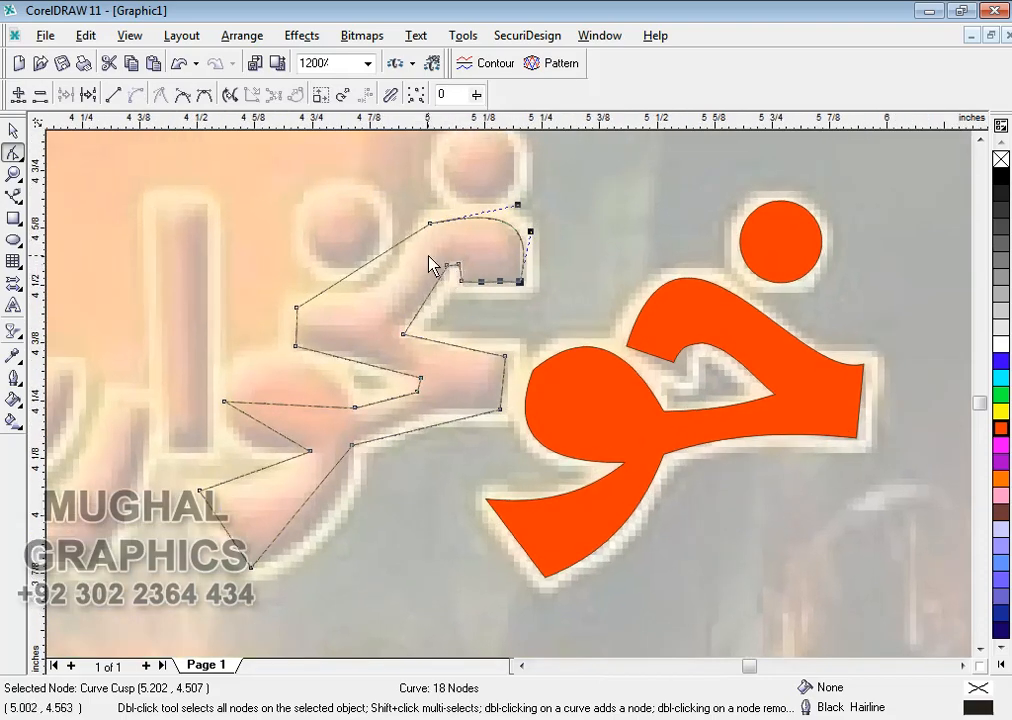
Step: Shift the corner node beneath the hook inward and curve the upper and lower edges of the right-hand stroke
{"action": "mouse_move", "coordinate": [429, 255]}
{"action": "left_mouse_down"}
{"action": "mouse_move", "coordinate": [459, 271]}
{"action": "mouse_move", "coordinate": [443, 253]}
{"action": "left_mouse_up"}
{"action": "scroll", "coordinate": [446, 268], "scroll_direction": "up", "scroll_amount": 1}
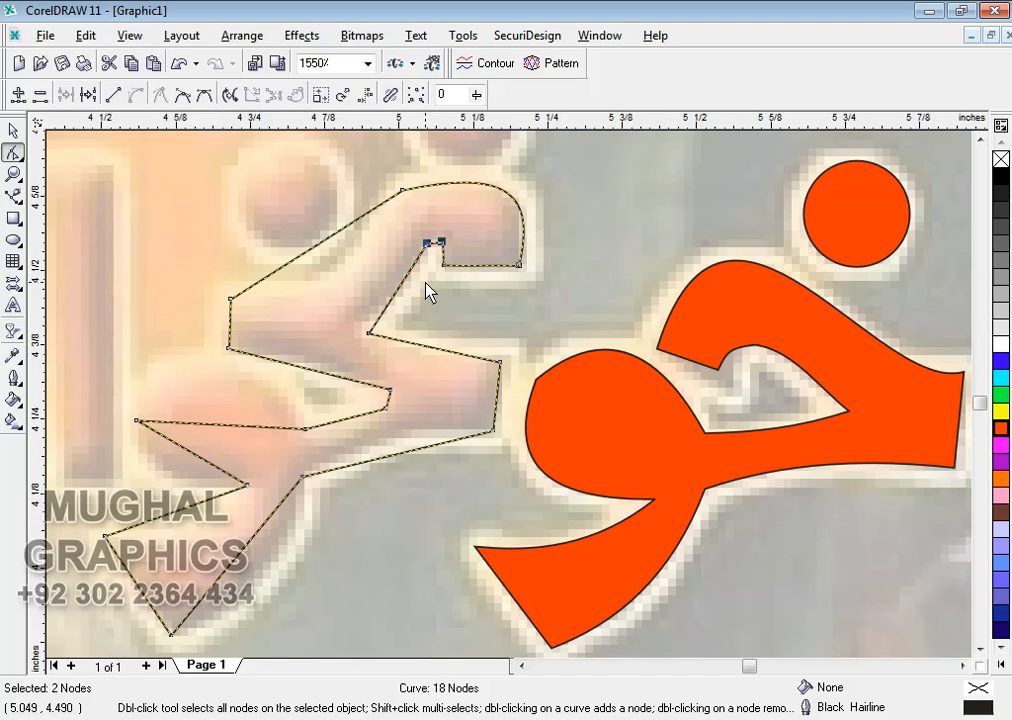
{"action": "left_click", "coordinate": [369, 334]}
{"action": "left_click_drag", "start_coordinate": [369, 334], "coordinate": [363, 328]}
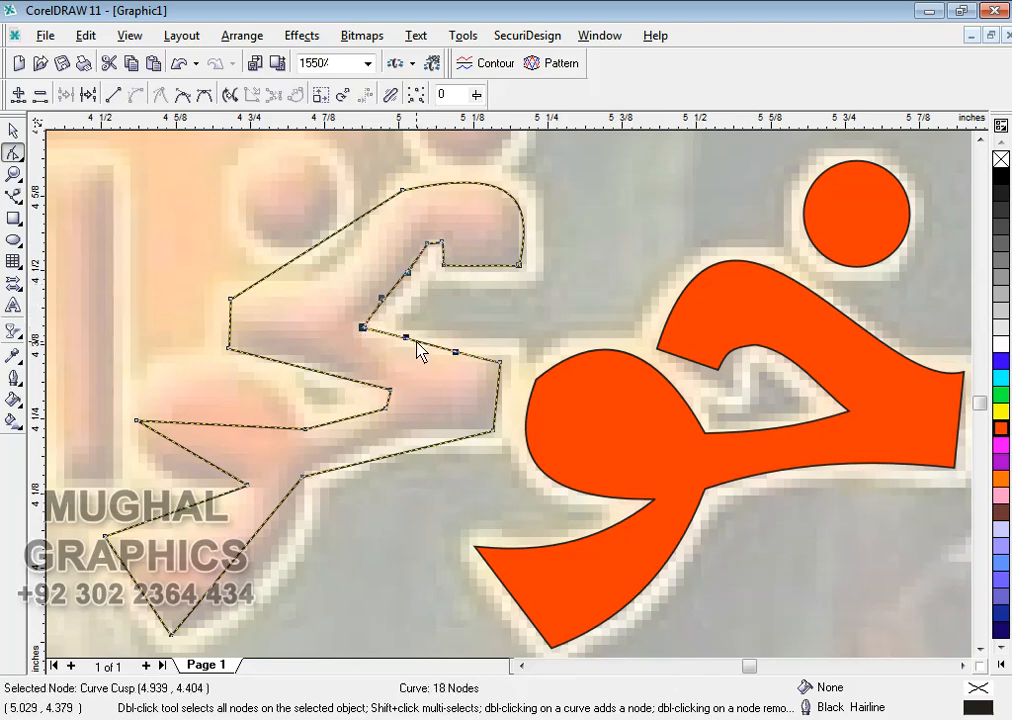
{"action": "left_click_drag", "start_coordinate": [420, 350], "coordinate": [415, 357]}
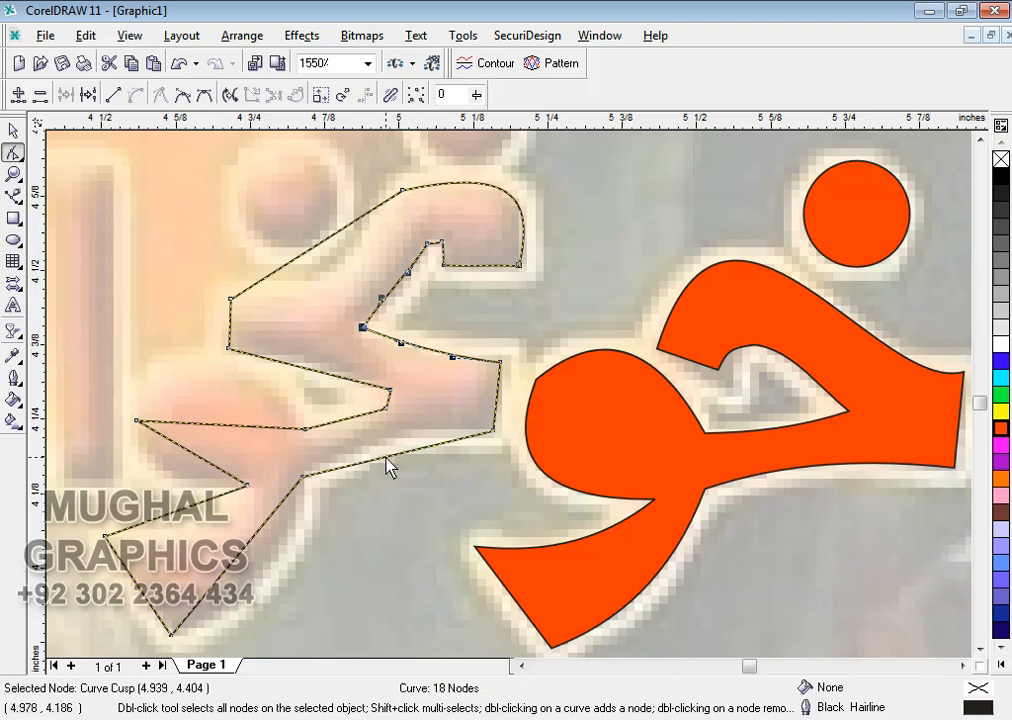
{"action": "left_click_drag", "start_coordinate": [387, 466], "coordinate": [380, 449]}
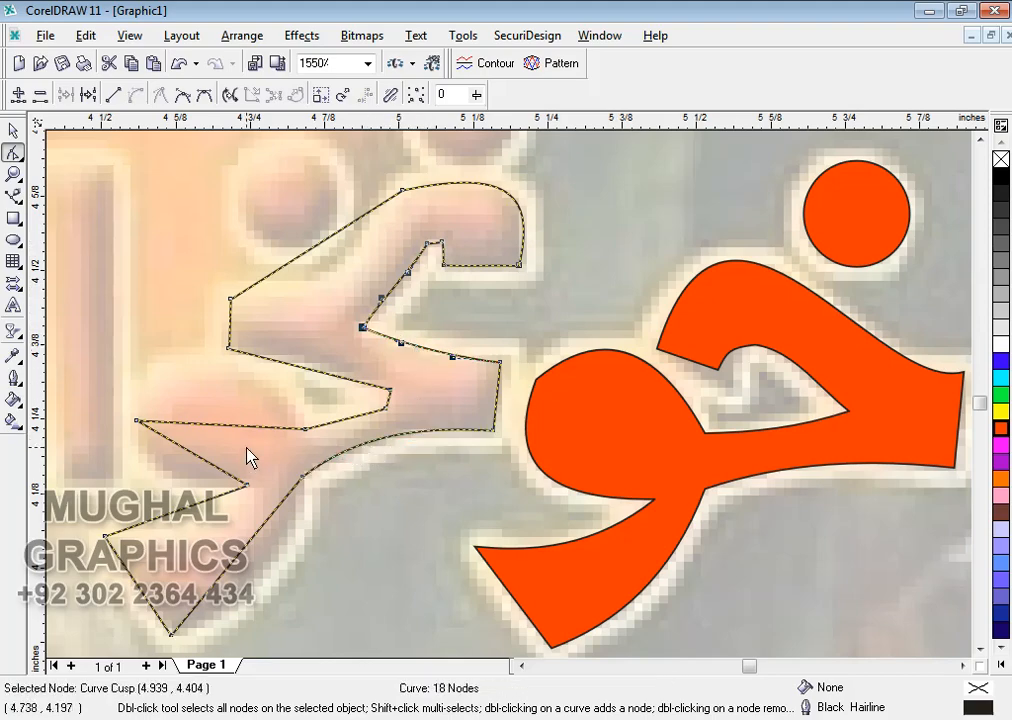
Step: Curve the edges of the second letter group's round bowl and both sides of its tail to follow the lettering
{"action": "left_click_drag", "start_coordinate": [228, 432], "coordinate": [218, 375]}
{"action": "left_click_drag", "start_coordinate": [200, 455], "coordinate": [171, 486]}
{"action": "left_click_drag", "start_coordinate": [240, 562], "coordinate": [269, 583]}
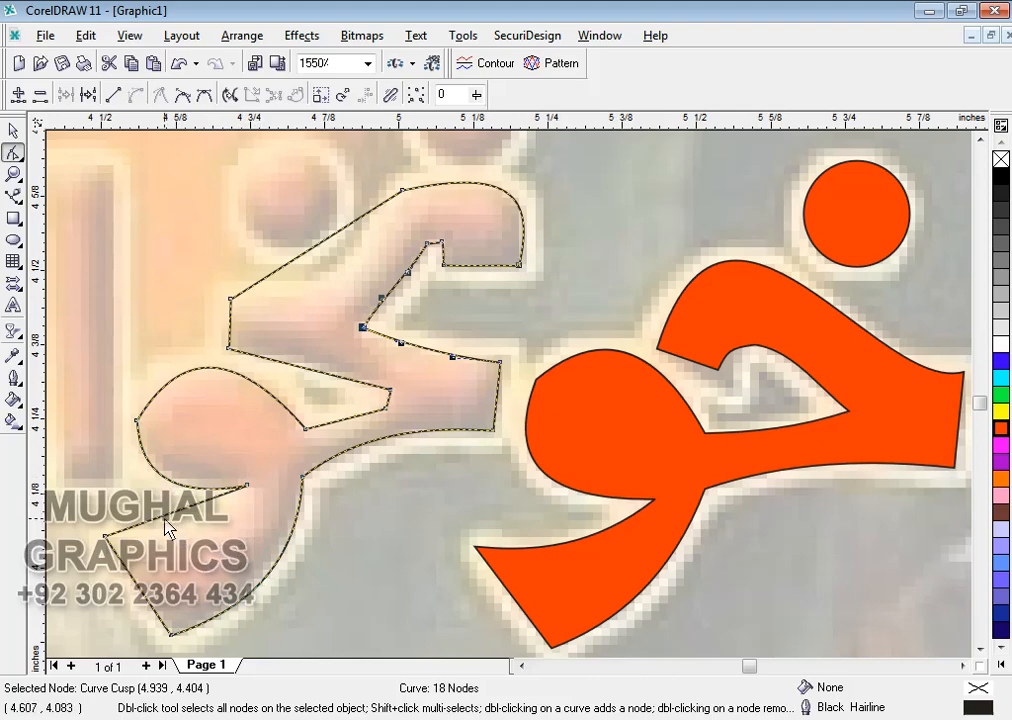
{"action": "left_click_drag", "start_coordinate": [165, 520], "coordinate": [182, 545]}
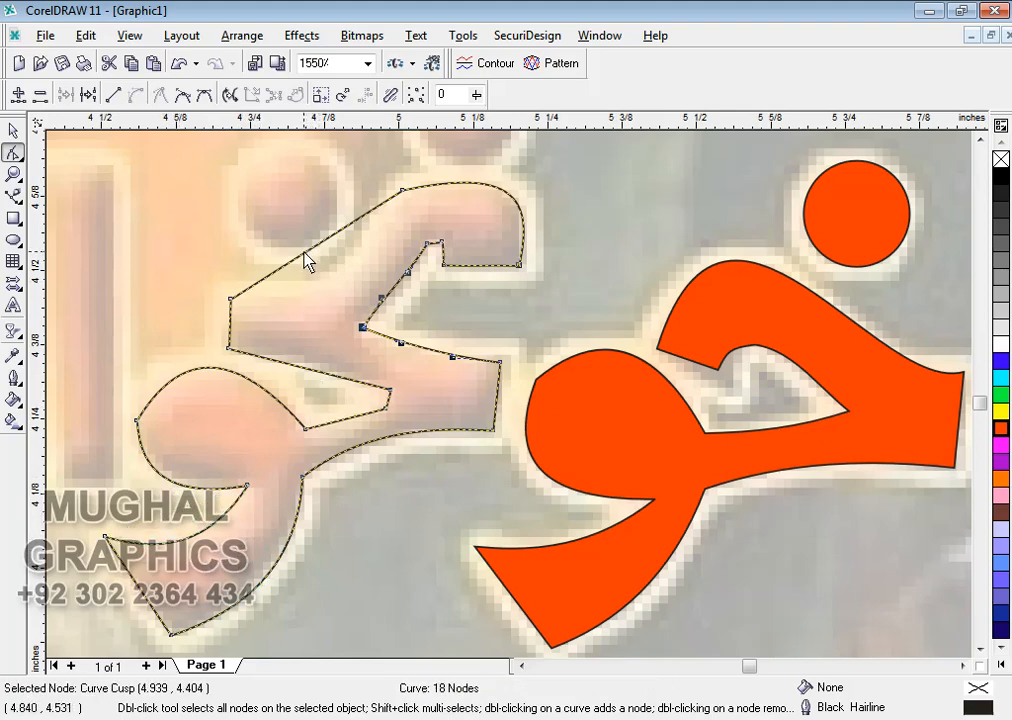
Step: Deselect the letter outline and unlock the background bitmap
{"action": "left_click", "coordinate": [229, 298]}
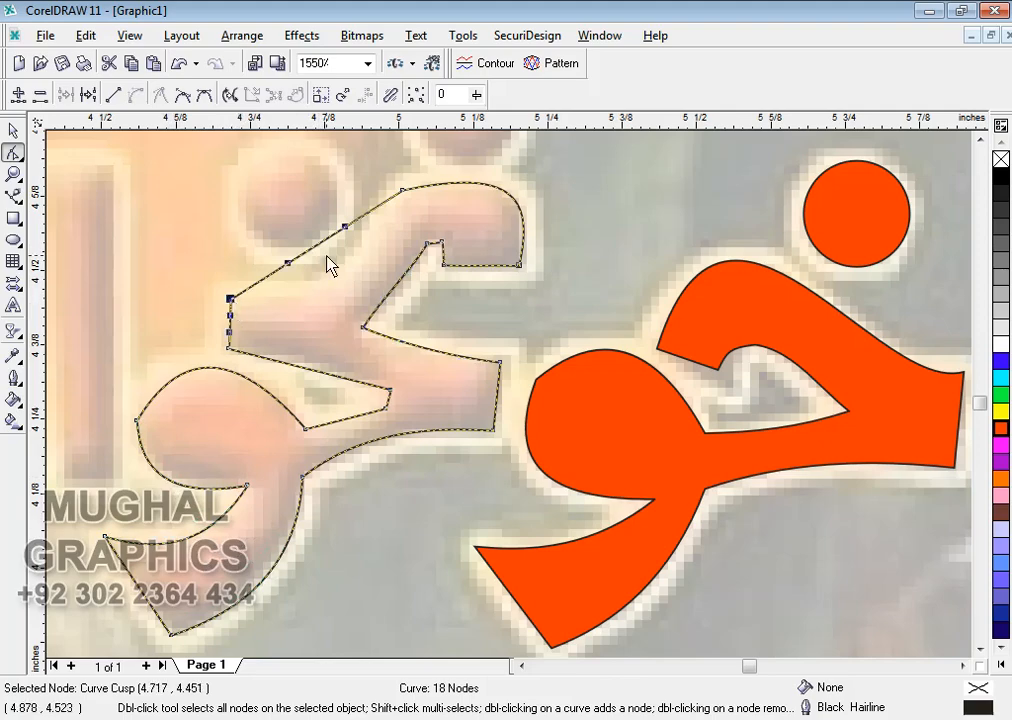
{"action": "key", "text": "space"}
{"action": "key", "text": "Escape"}
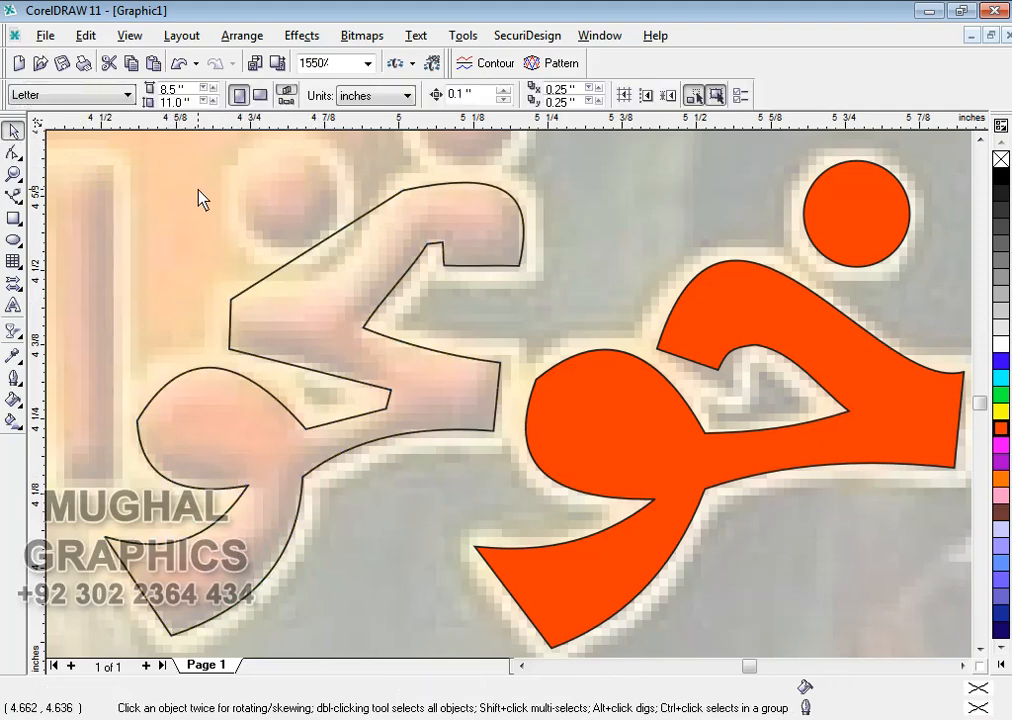
{"action": "right_click", "coordinate": [200, 198]}
{"action": "left_click", "coordinate": [222, 210]}
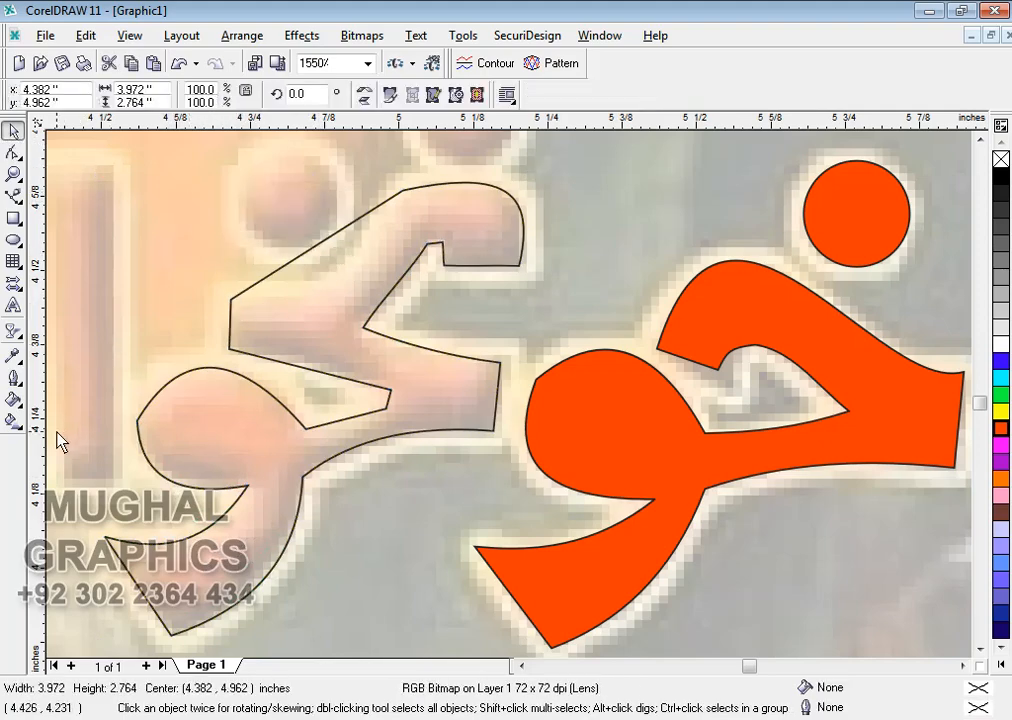
Step: Reduce the bitmap's uniform transparency to 44
{"action": "left_click", "coordinate": [88, 220]}
{"action": "left_click", "coordinate": [90, 95]}
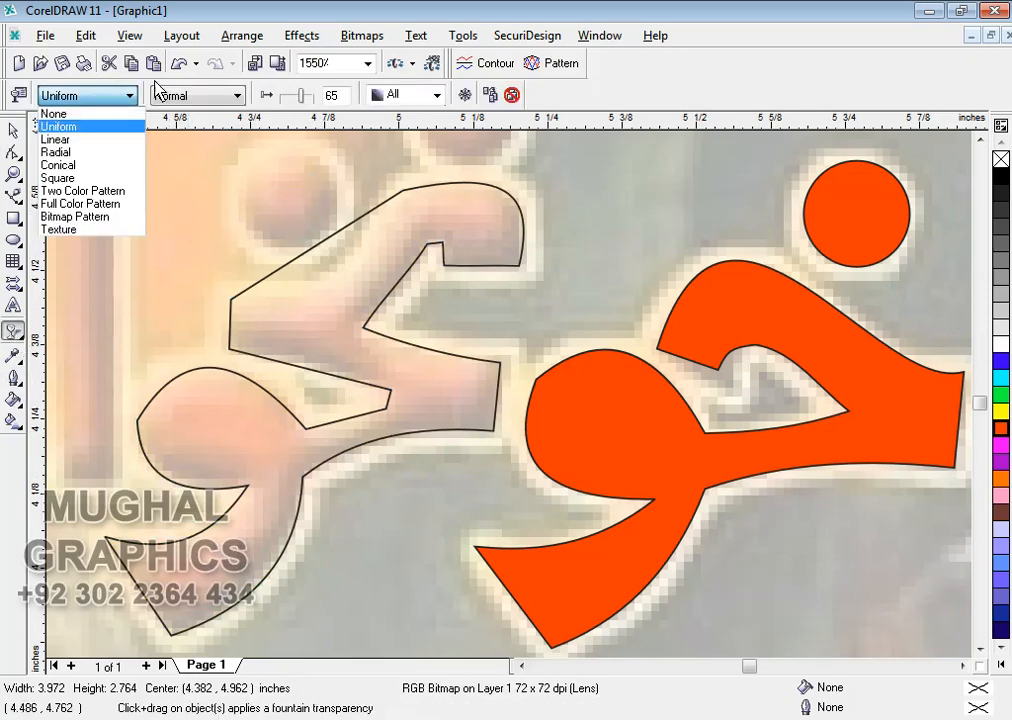
{"action": "left_click", "coordinate": [298, 102]}
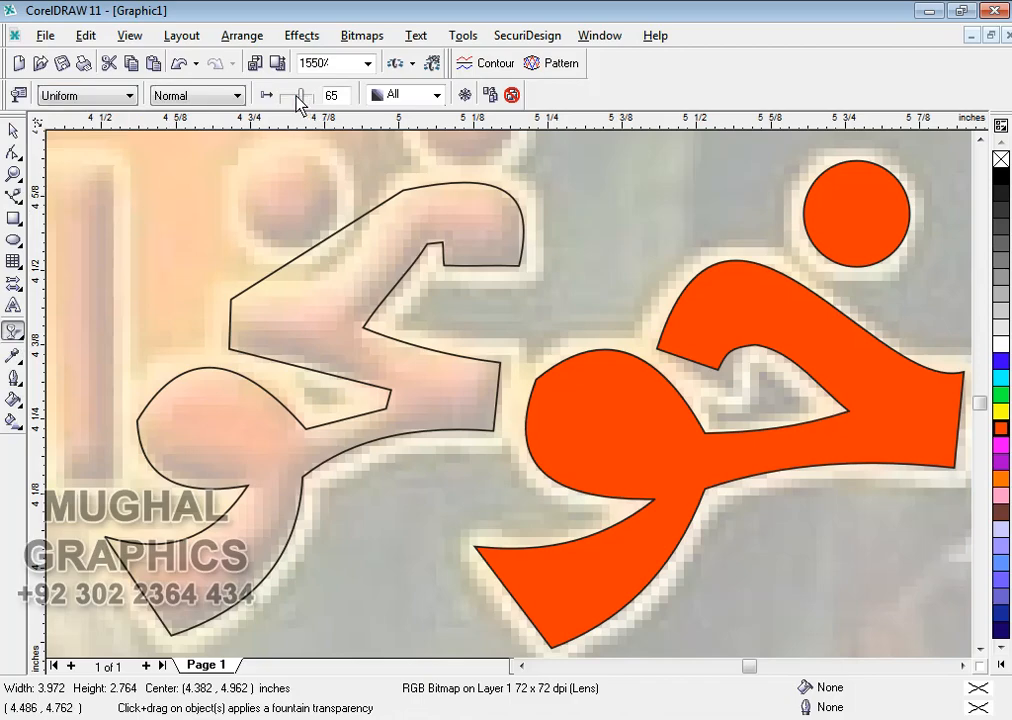
{"action": "mouse_move", "coordinate": [298, 98]}
{"action": "left_mouse_down"}
{"action": "mouse_move", "coordinate": [288, 98]}
{"action": "mouse_move", "coordinate": [309, 99]}
{"action": "mouse_move", "coordinate": [297, 100]}
{"action": "left_mouse_up"}
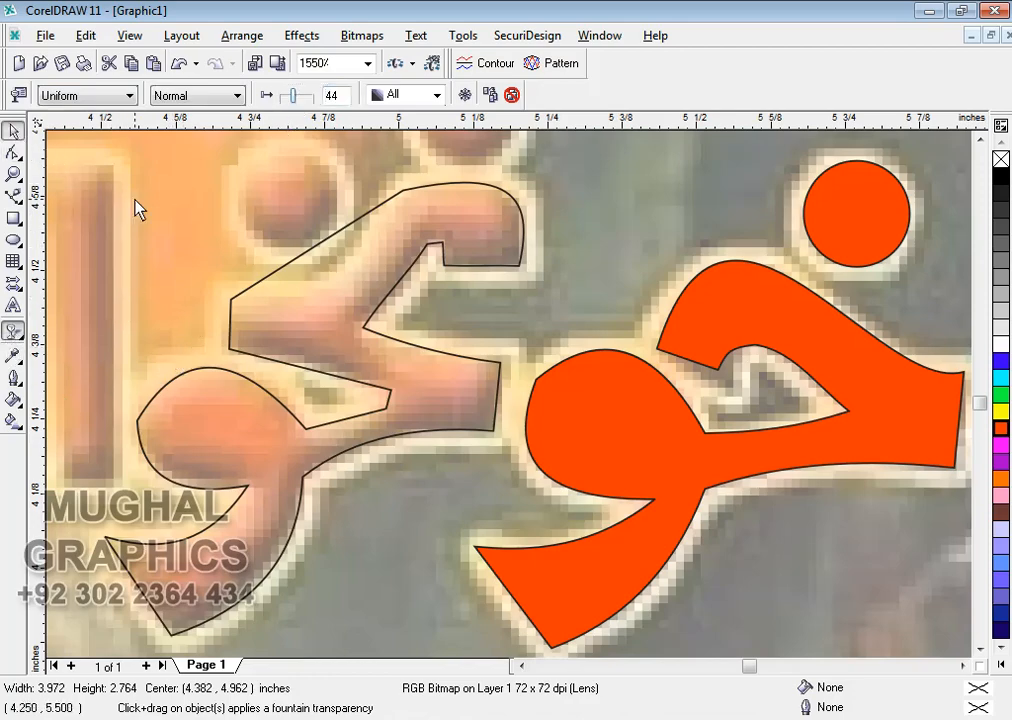
Step: Lock the background bitmap in place again
{"action": "key", "text": "space"}
{"action": "right_click", "coordinate": [160, 222]}
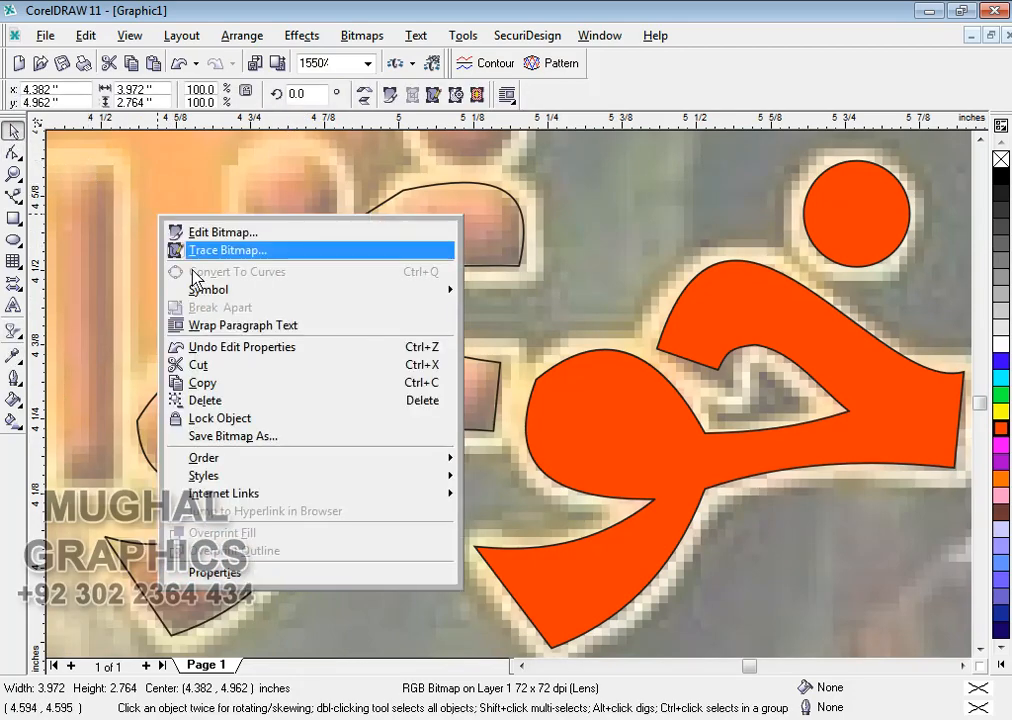
{"action": "left_click", "coordinate": [248, 416]}
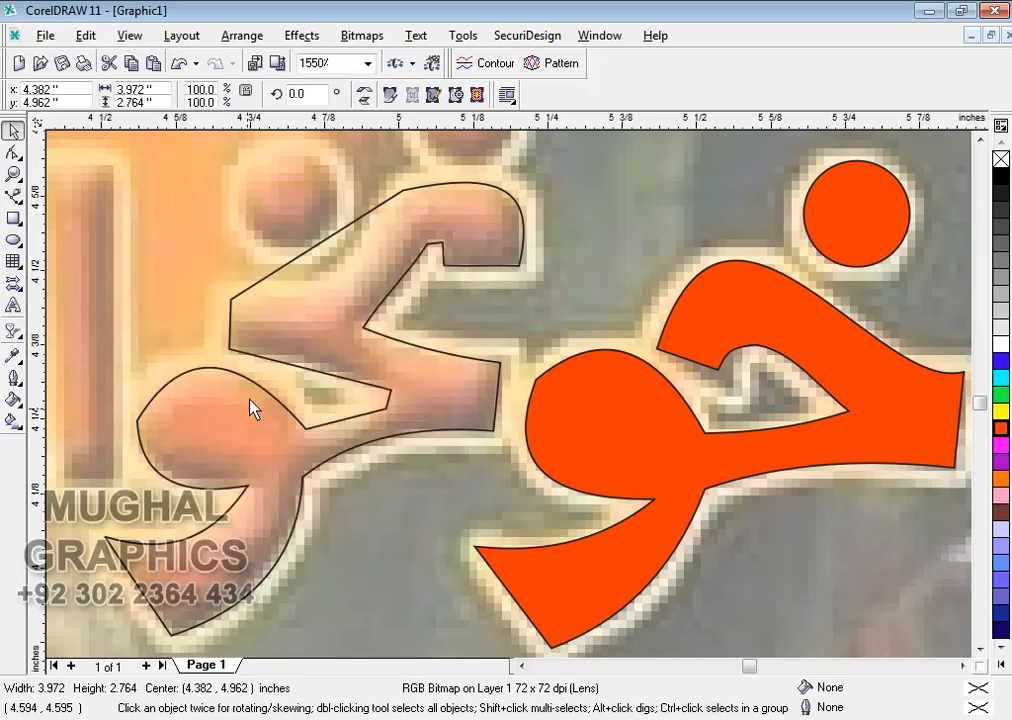
Step: Curve the upper edge of the second letter group's slanted arm inward to follow the faded lettering
{"action": "left_click", "coordinate": [14, 195]}
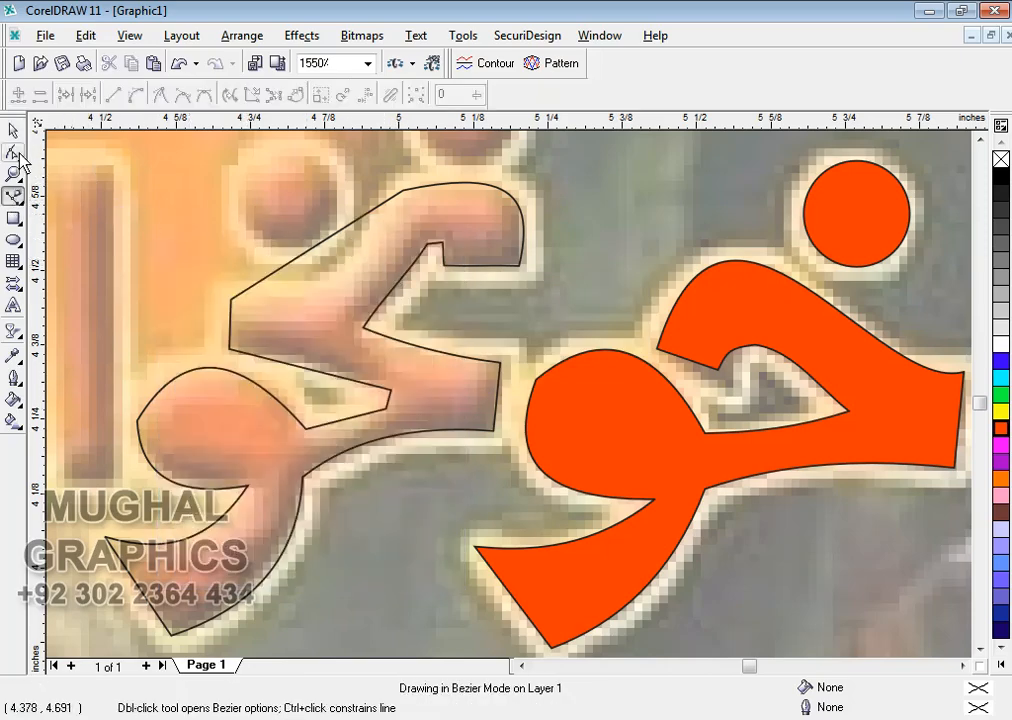
{"action": "key", "text": "F10"}
{"action": "left_click", "coordinate": [339, 240]}
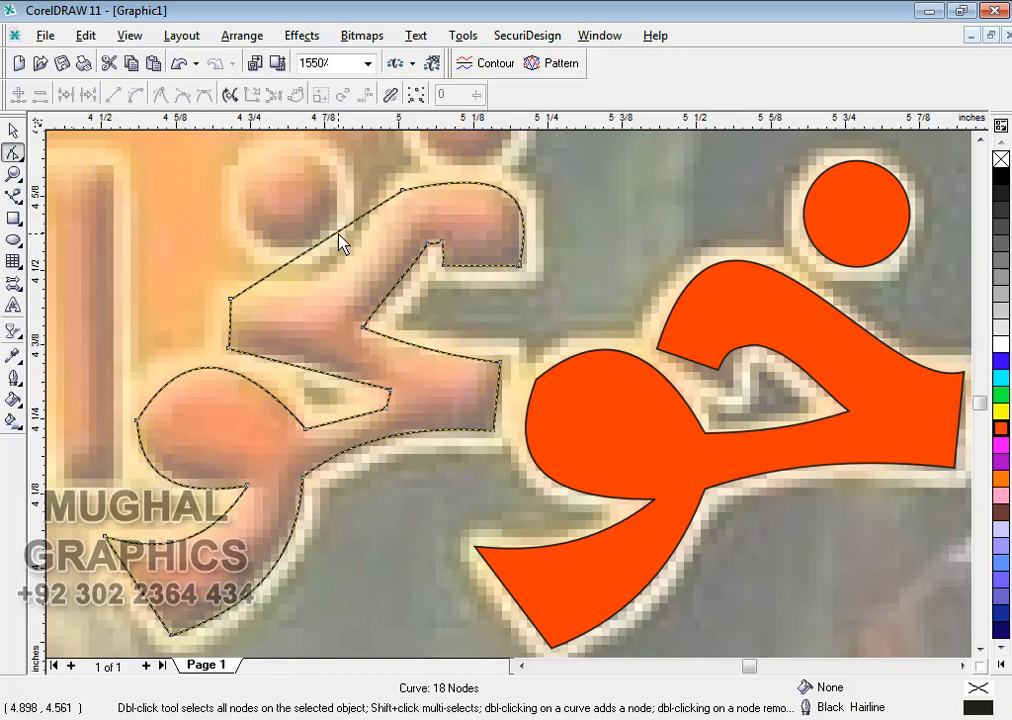
{"action": "left_click", "coordinate": [401, 191]}
{"action": "left_click_drag", "start_coordinate": [345, 227], "coordinate": [361, 244]}
{"action": "left_click_drag", "start_coordinate": [288, 266], "coordinate": [358, 243]}
{"action": "left_click_drag", "start_coordinate": [305, 308], "coordinate": [304, 309]}
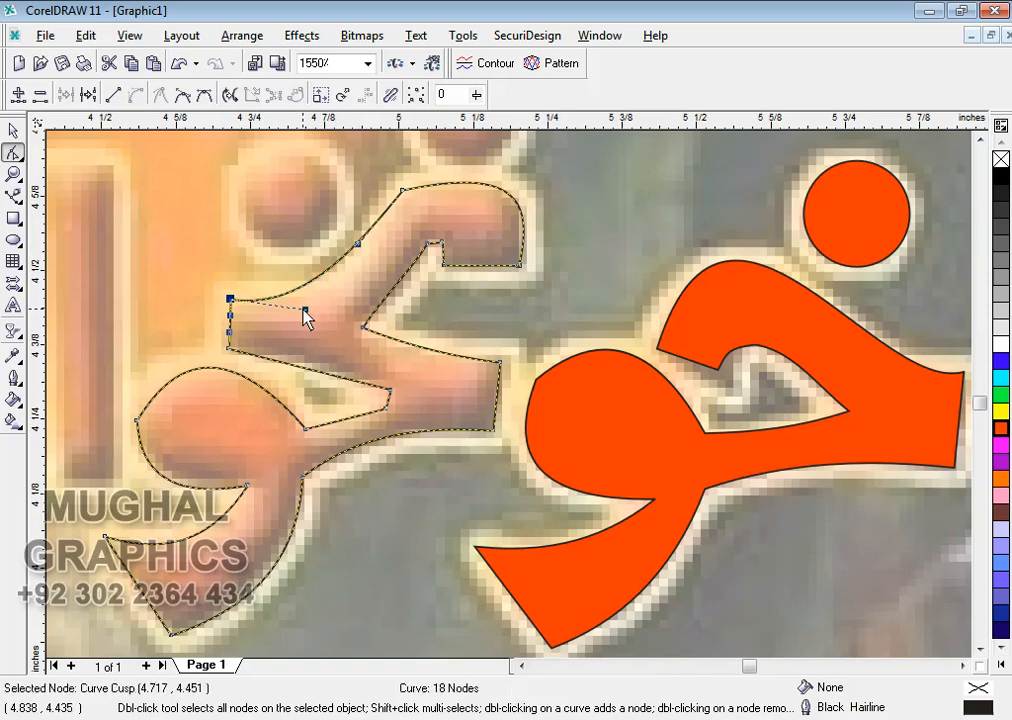
Step: Curve the lower edge of the second letter group's arm and the underside of its joining stroke to match the bitmap
{"action": "left_click", "coordinate": [388, 395]}
{"action": "left_click_drag", "start_coordinate": [286, 366], "coordinate": [341, 366]}
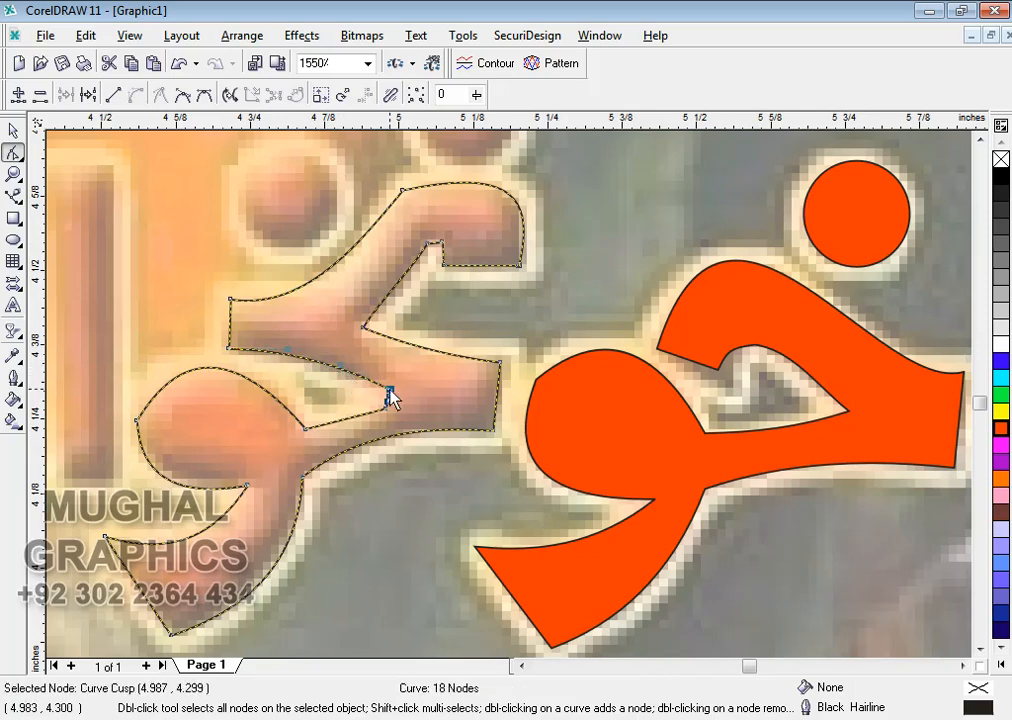
{"action": "scroll", "coordinate": [396, 391], "scroll_direction": "down", "scroll_amount": 1}
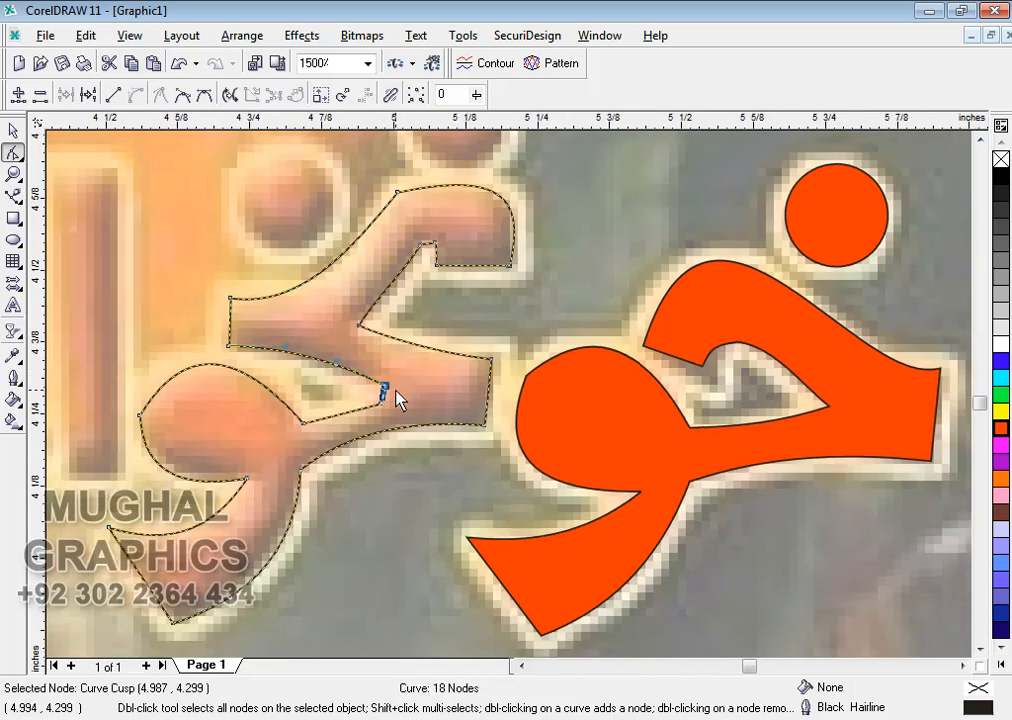
{"action": "left_click", "coordinate": [301, 470]}
{"action": "left_click_drag", "start_coordinate": [347, 445], "coordinate": [350, 458]}
{"action": "mouse_move", "coordinate": [418, 433]}
{"action": "left_mouse_down"}
{"action": "mouse_move", "coordinate": [415, 422]}
{"action": "mouse_move", "coordinate": [408, 430]}
{"action": "left_mouse_up"}
{"action": "scroll", "coordinate": [407, 430], "scroll_direction": "down", "scroll_amount": 2}
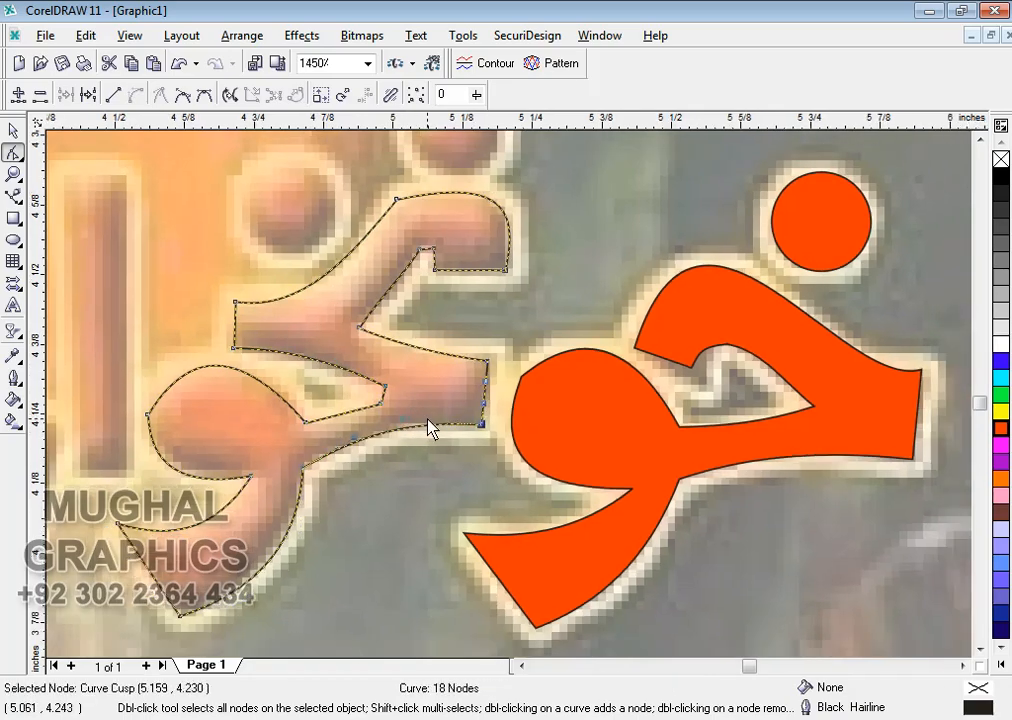
{"action": "scroll", "coordinate": [135, 435], "scroll_direction": "up", "scroll_amount": 2}
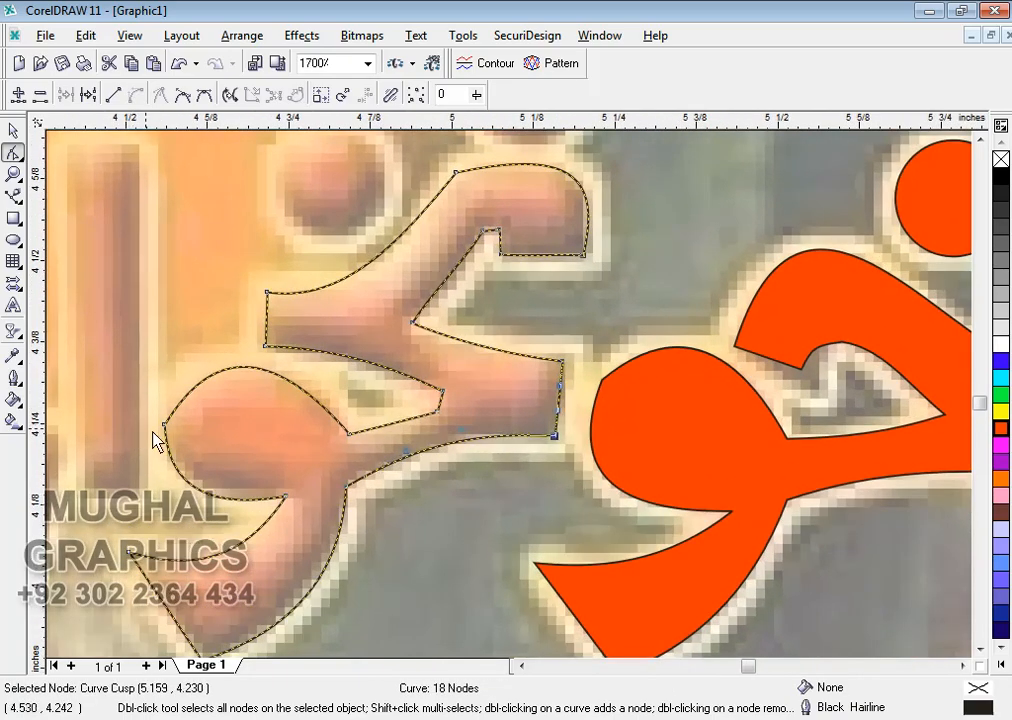
Step: Reposition the round bowl's outer node slightly and reshape the curve over its top to follow the lettering
{"action": "left_click", "coordinate": [165, 424]}
{"action": "left_click_drag", "start_coordinate": [165, 424], "coordinate": [167, 428]}
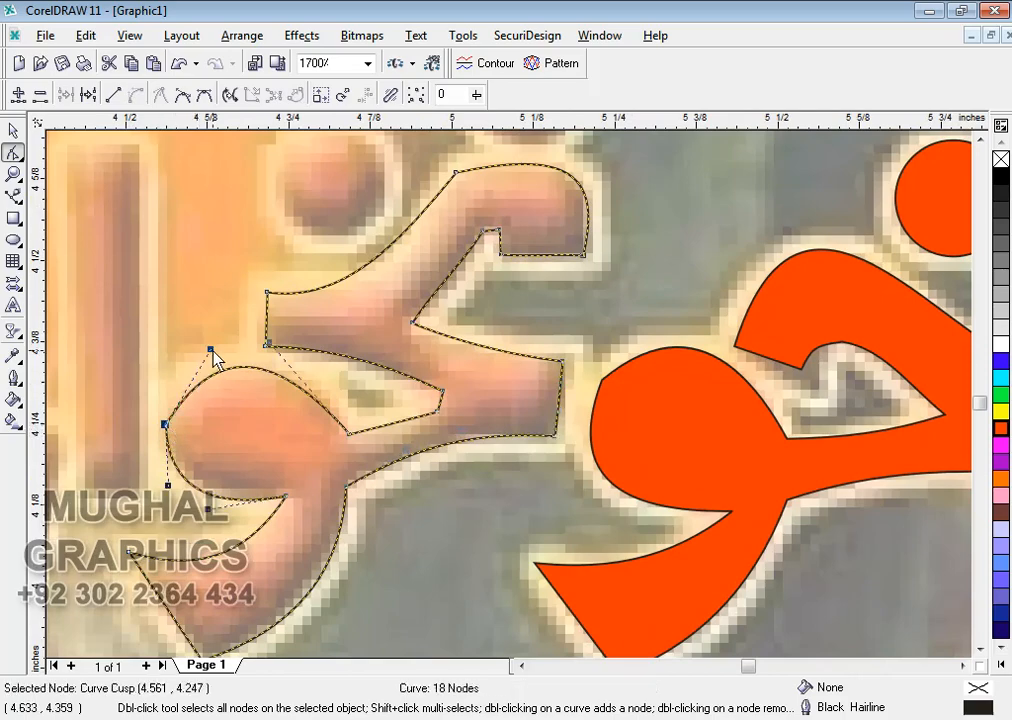
{"action": "left_click_drag", "start_coordinate": [210, 349], "coordinate": [196, 346]}
{"action": "left_click_drag", "start_coordinate": [268, 345], "coordinate": [289, 346]}
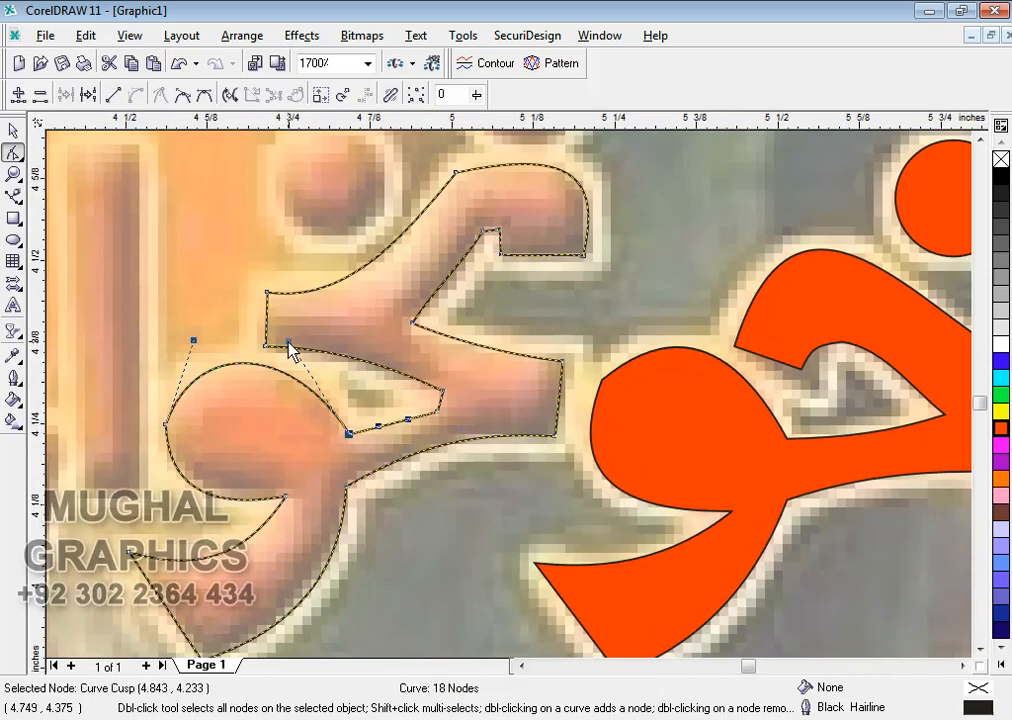
{"action": "left_click", "coordinate": [284, 497]}
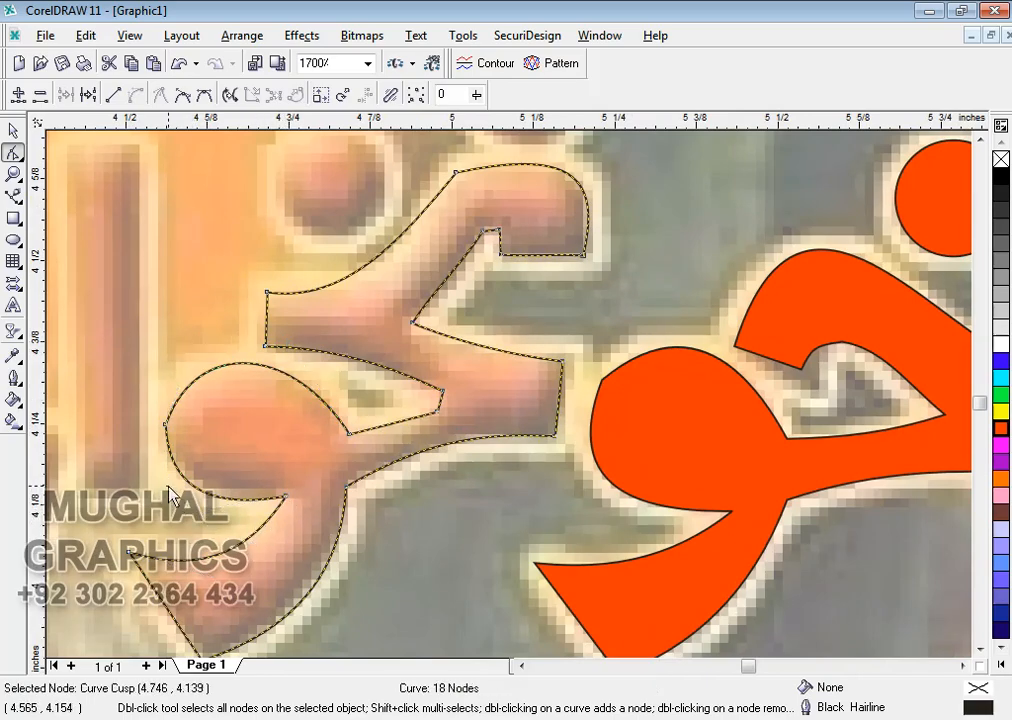
Step: Make the bowl's outer node smooth and adjust its position and handles to round off the bowl's side
{"action": "left_click", "coordinate": [166, 426]}
{"action": "left_click", "coordinate": [165, 424]}
{"action": "right_click", "coordinate": [165, 424]}
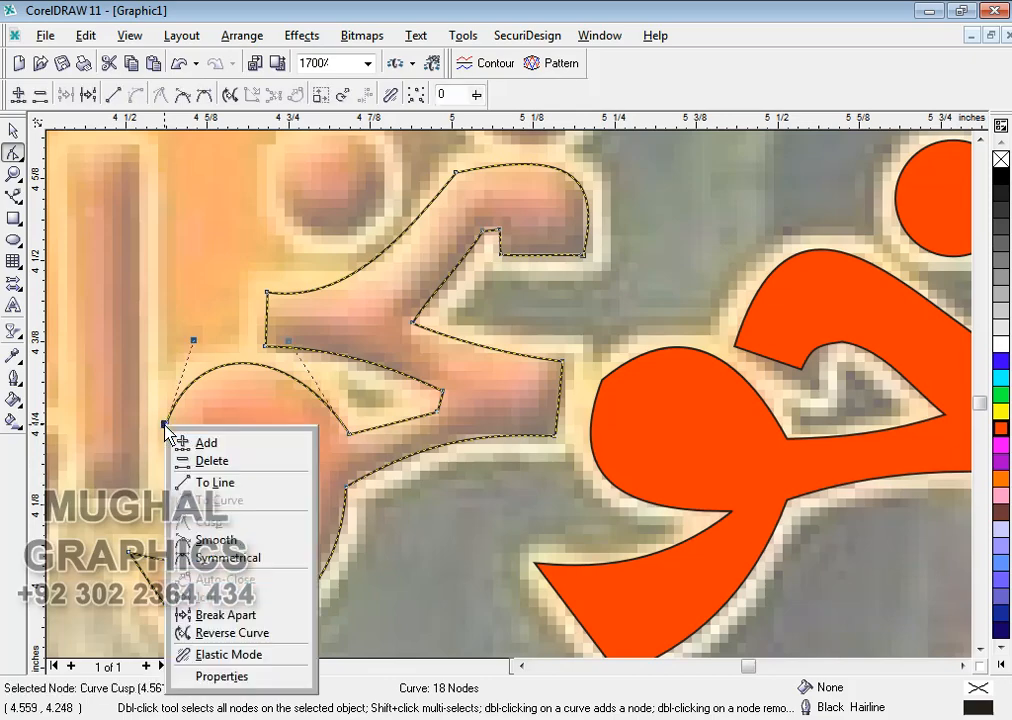
{"action": "left_click", "coordinate": [241, 539]}
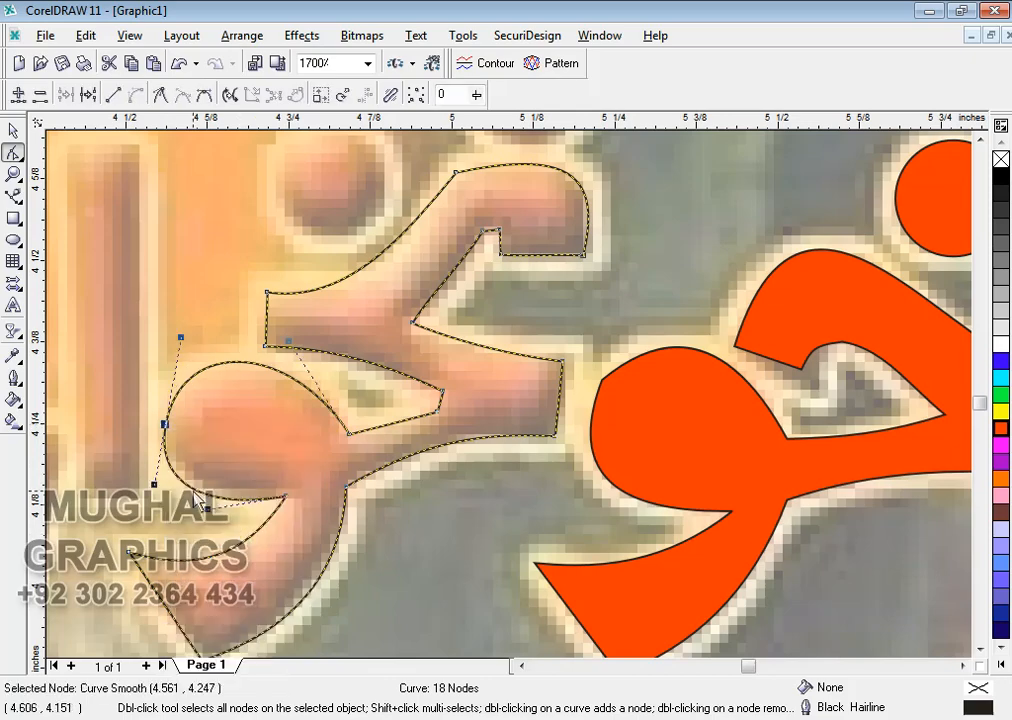
{"action": "left_click_drag", "start_coordinate": [168, 427], "coordinate": [172, 427]}
{"action": "left_click_drag", "start_coordinate": [207, 508], "coordinate": [169, 485]}
{"action": "left_click", "coordinate": [167, 424]}
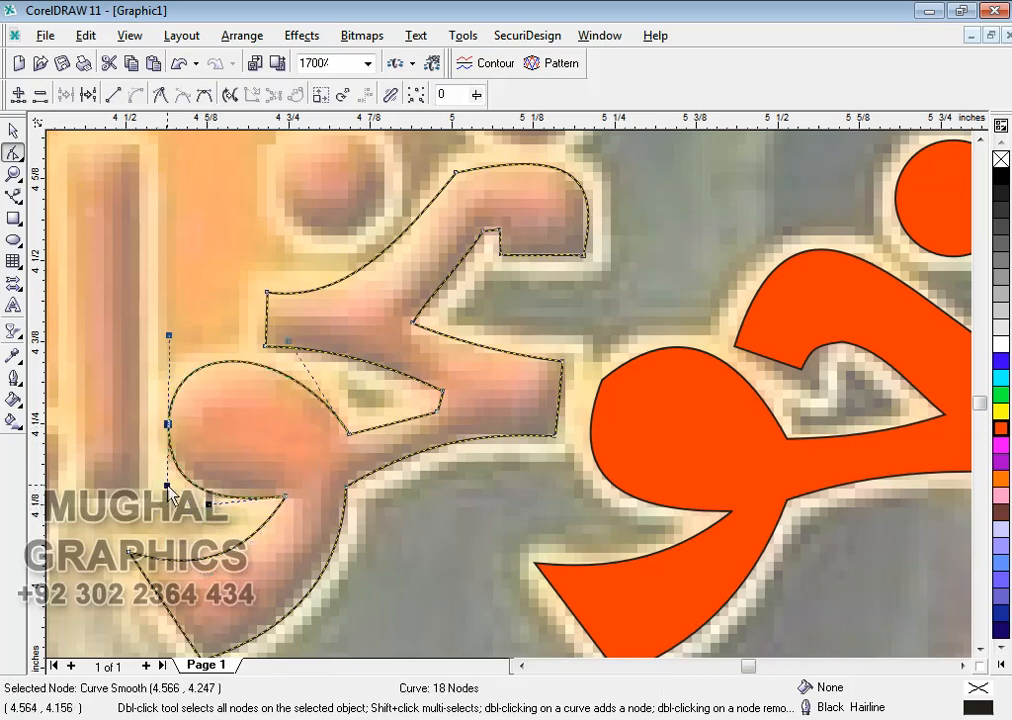
Step: Fill the second letter group's outline with red
{"action": "left_click", "coordinate": [1000, 427]}
{"action": "scroll", "coordinate": [757, 411], "scroll_direction": "down", "scroll_amount": 2}
{"action": "scroll", "coordinate": [757, 411], "scroll_direction": "down", "scroll_amount": 2}
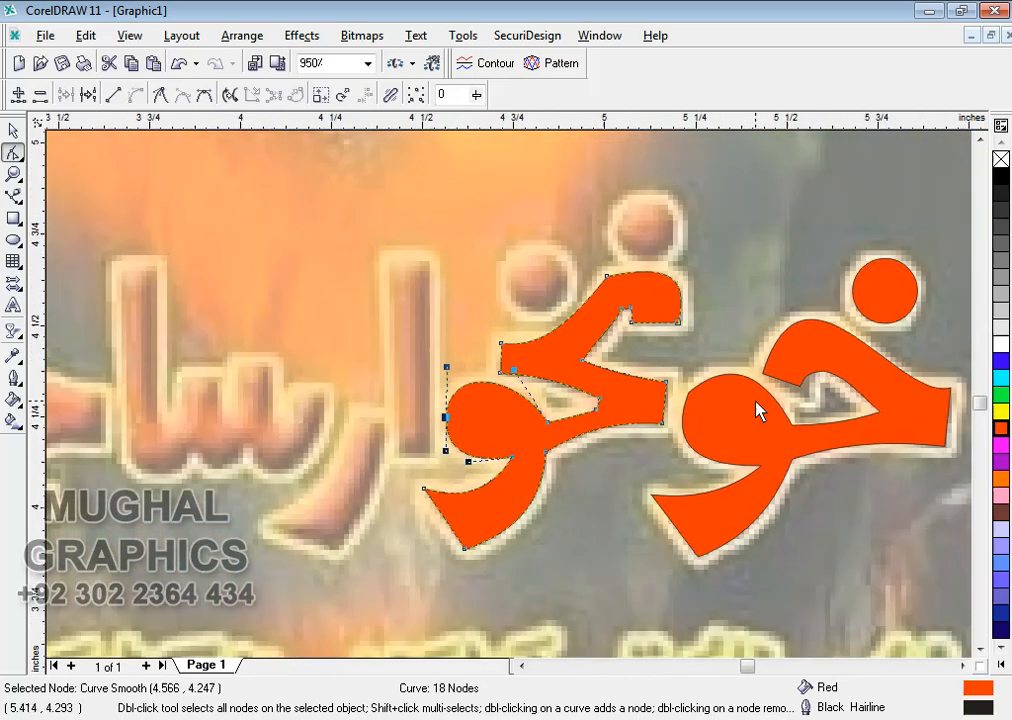
Step: Draw circles about 0.157 and 0.163 inches wide over the second letter group's two dots and fill both red
{"action": "left_click", "coordinate": [13, 240]}
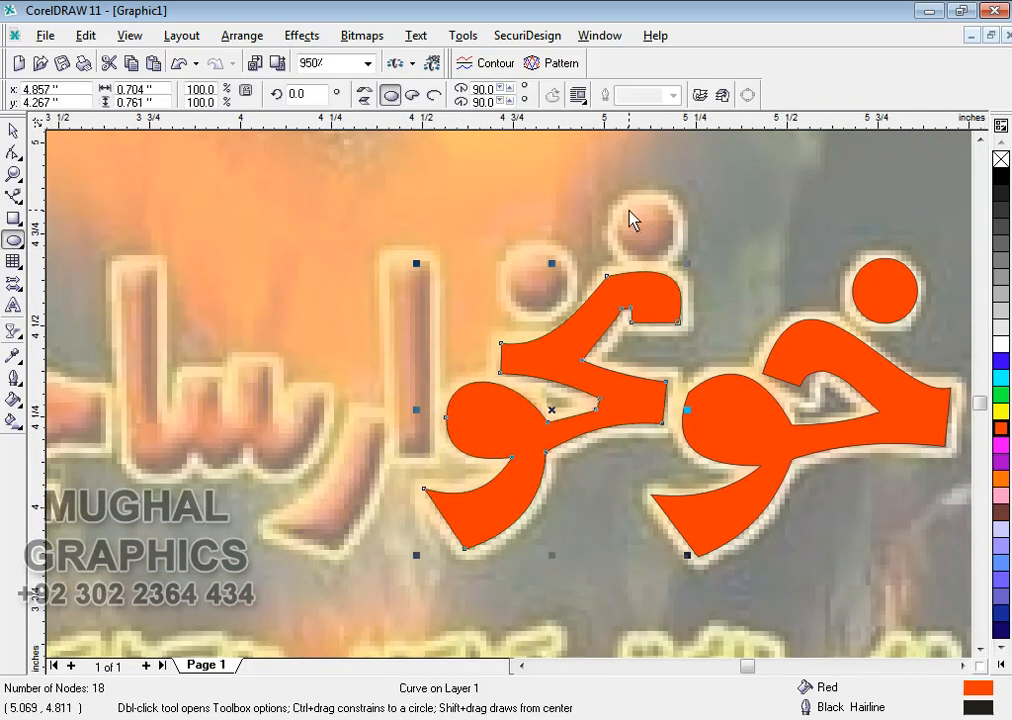
{"action": "left_click_drag", "start_coordinate": [614, 192], "coordinate": [648, 233]}
{"action": "left_click", "coordinate": [998, 430]}
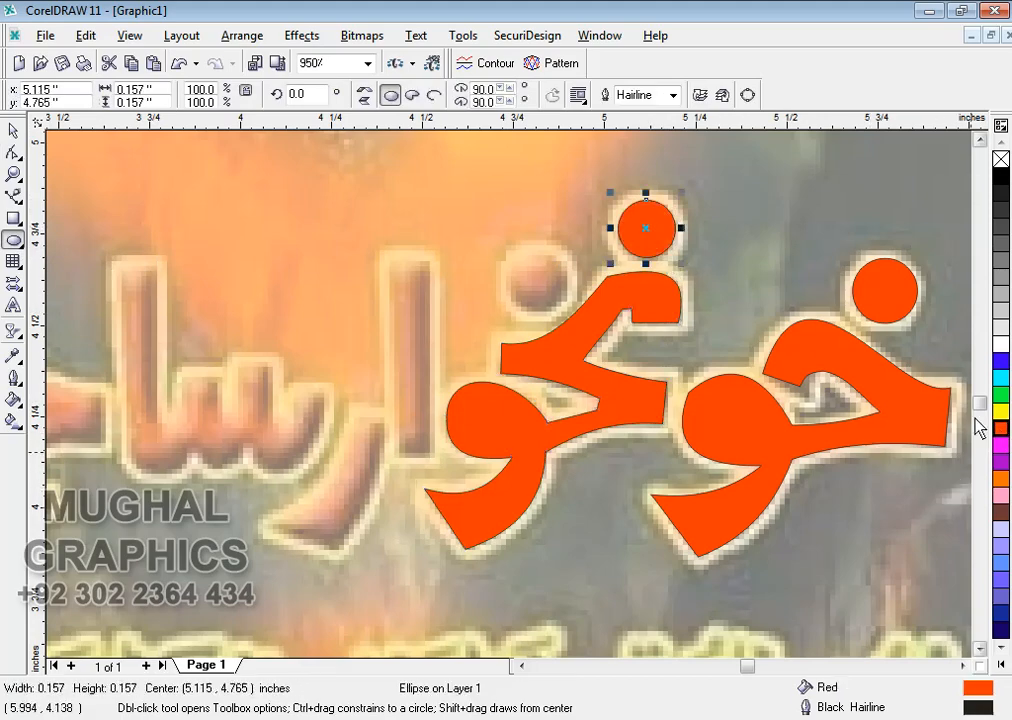
{"action": "left_click_drag", "start_coordinate": [513, 260], "coordinate": [538, 291]}
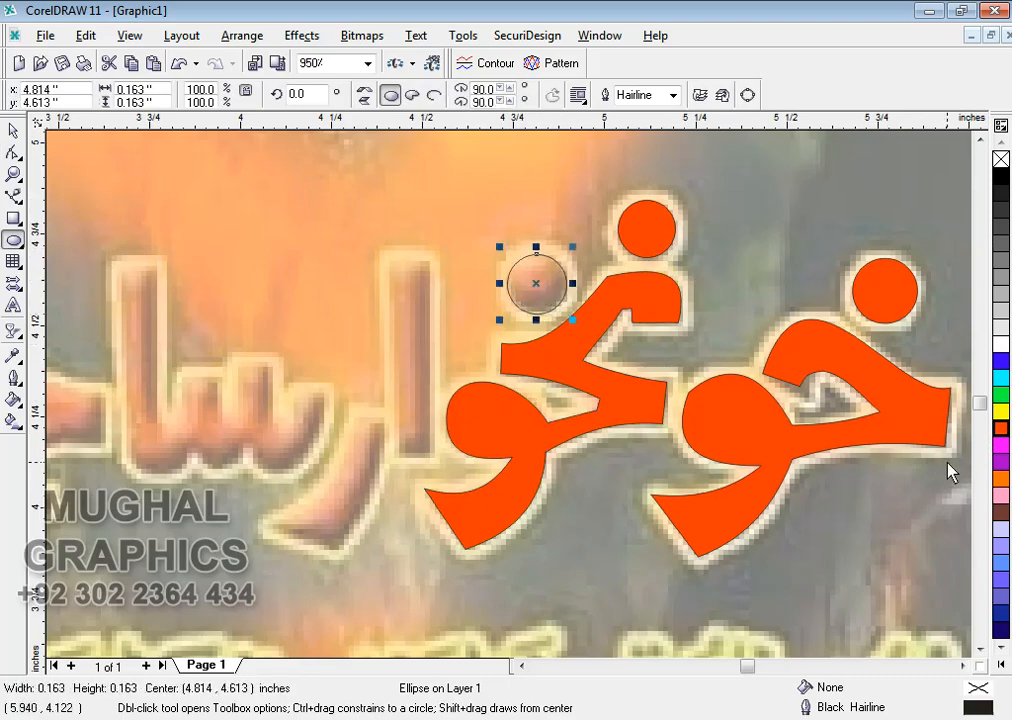
{"action": "left_click", "coordinate": [998, 430]}
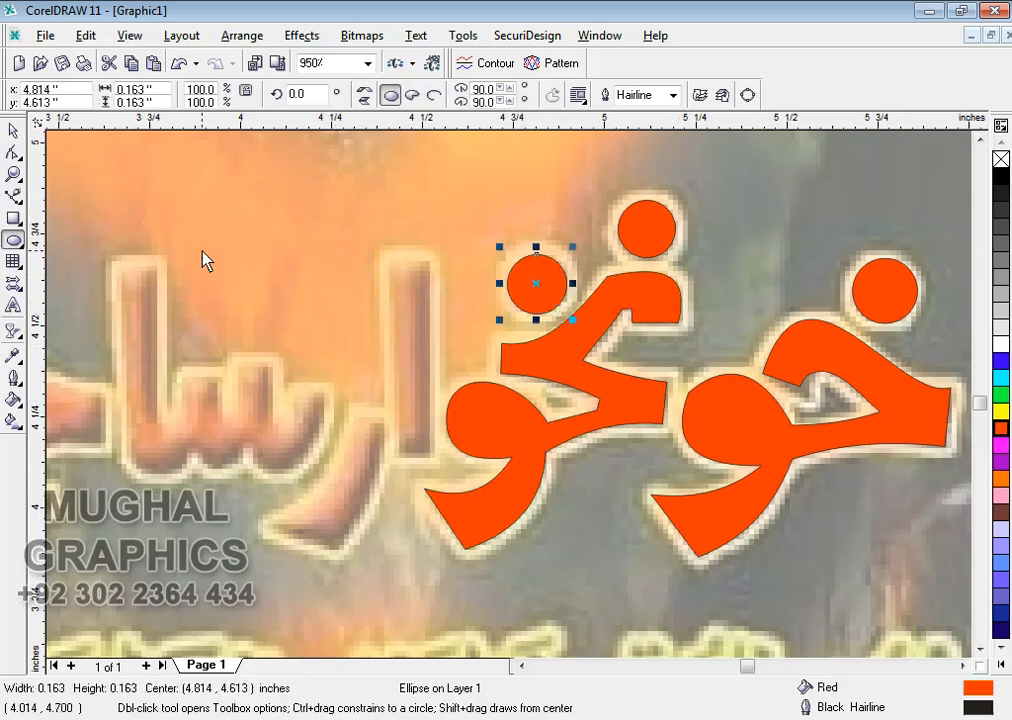
Step: Trace the tall vertical stroke beside the second letter group as a closed four-cornered Bezier shape and fill it red
{"action": "left_click", "coordinate": [13, 196]}
{"action": "left_click", "coordinate": [389, 261]}
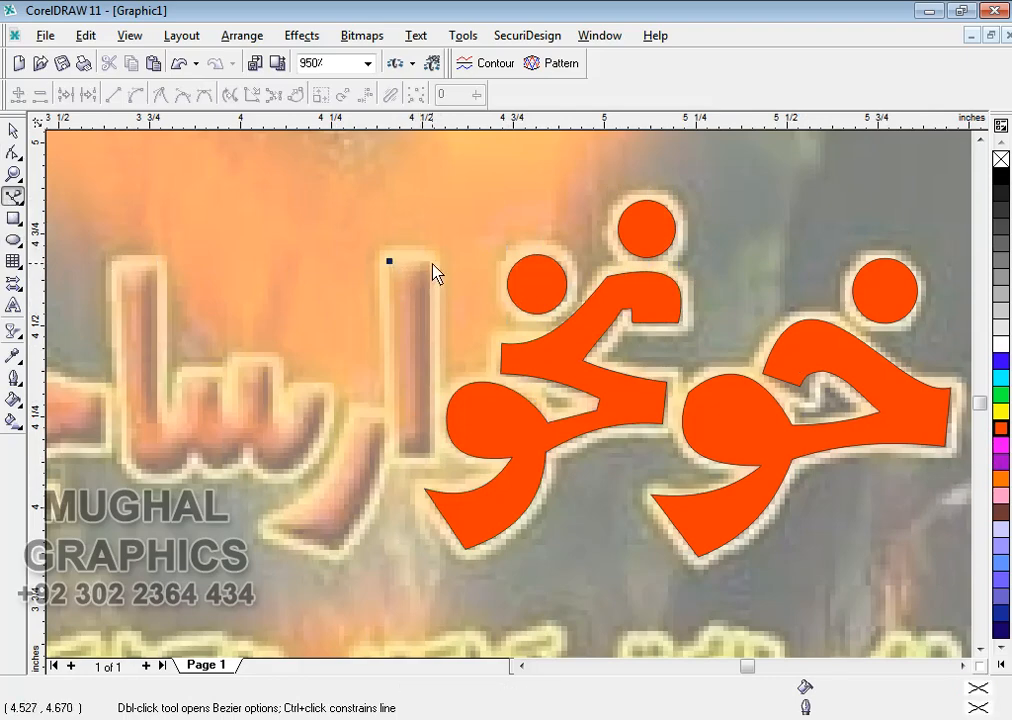
{"action": "left_click", "coordinate": [430, 262]}
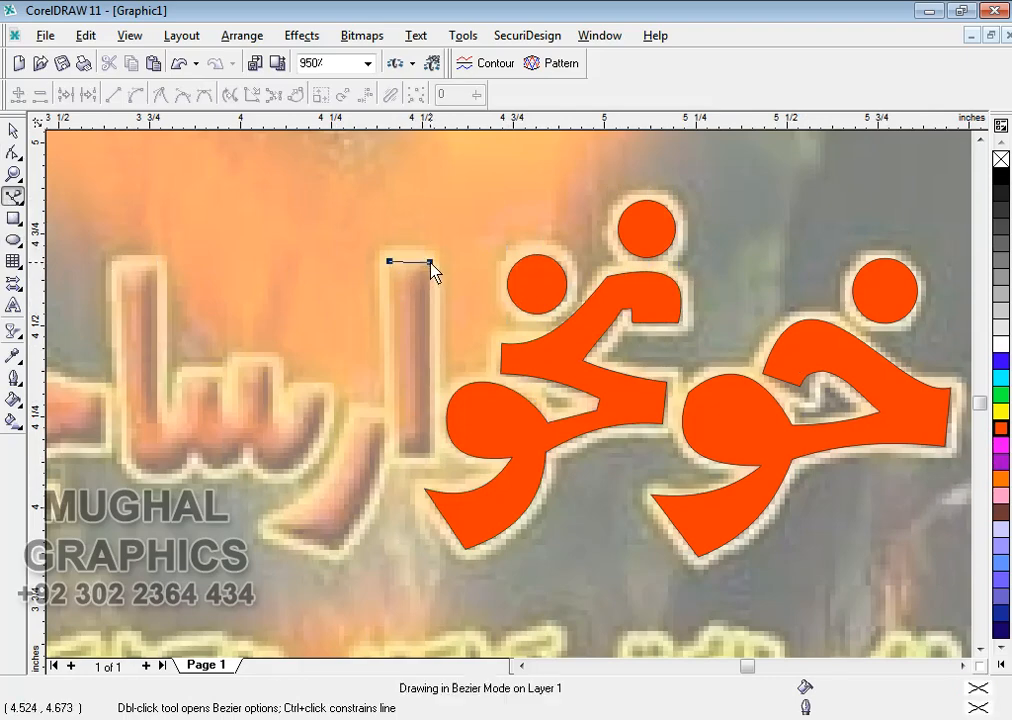
{"action": "left_click", "coordinate": [430, 455]}
{"action": "left_click", "coordinate": [400, 455]}
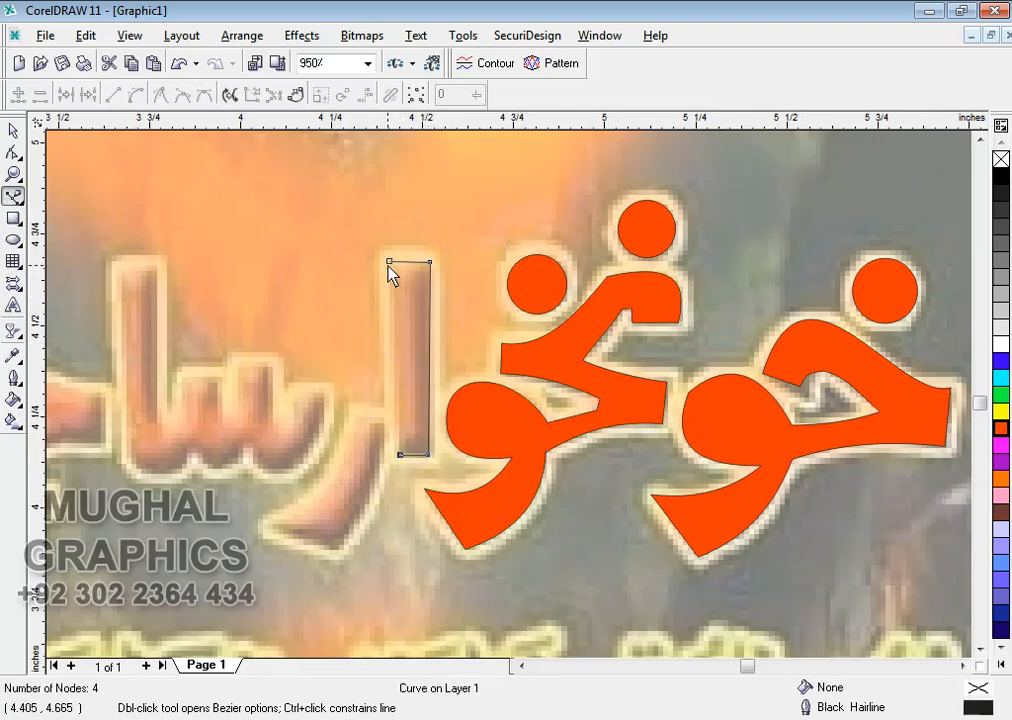
{"action": "left_click", "coordinate": [389, 262]}
{"action": "left_click", "coordinate": [13, 130]}
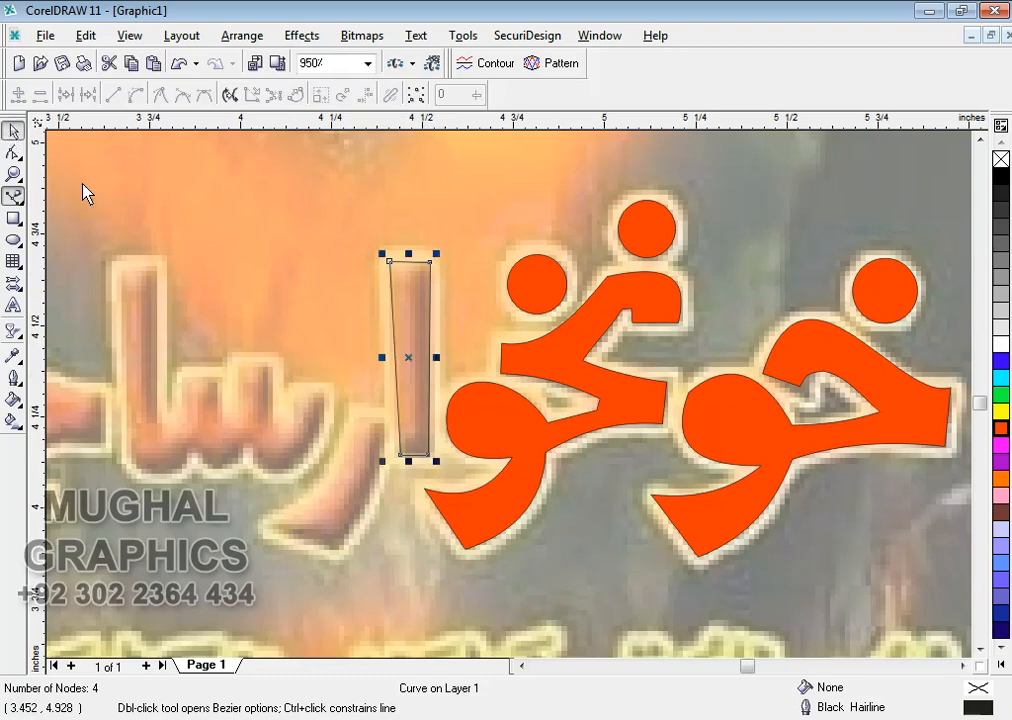
{"action": "left_click", "coordinate": [1000, 428]}
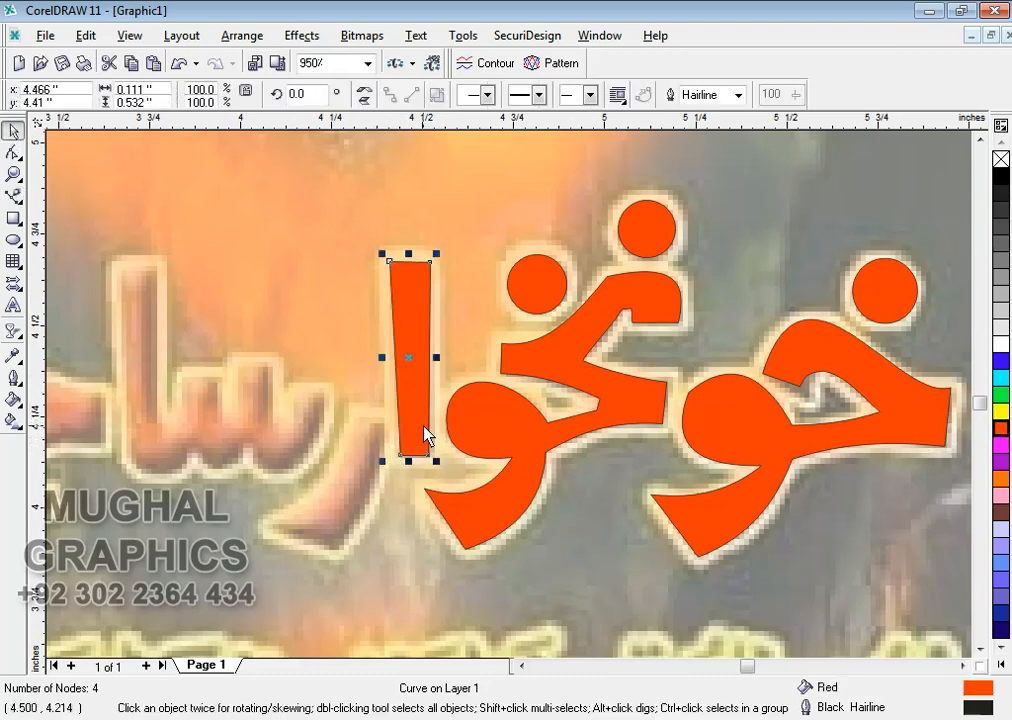
{"action": "scroll", "coordinate": [428, 418], "scroll_direction": "down", "scroll_amount": 1}
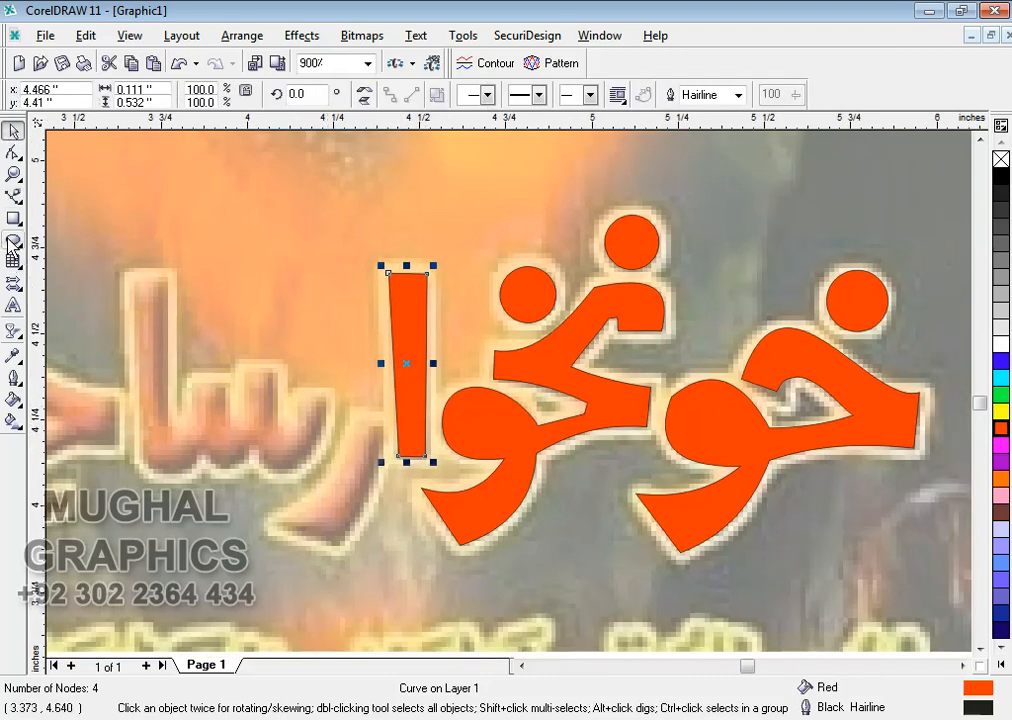
Step: Trace the slanted descending letter beside the vertical stroke as a closed straight-sided Bezier outline with four corners
{"action": "left_click", "coordinate": [13, 196]}
{"action": "left_click", "coordinate": [352, 420]}
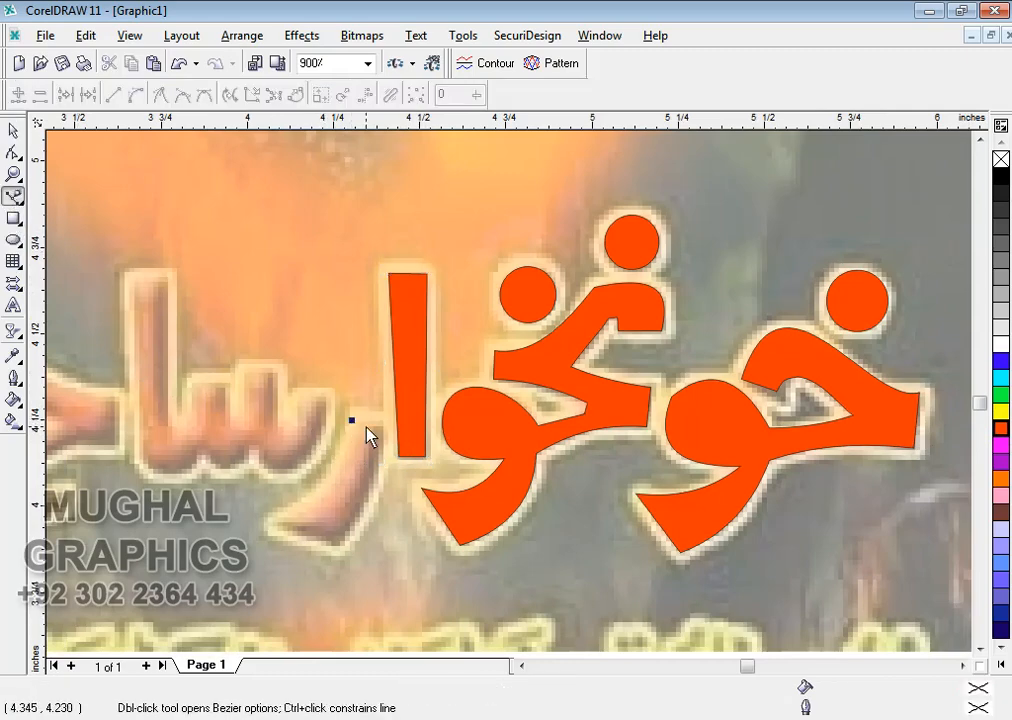
{"action": "left_click", "coordinate": [391, 427]}
{"action": "left_click", "coordinate": [341, 546]}
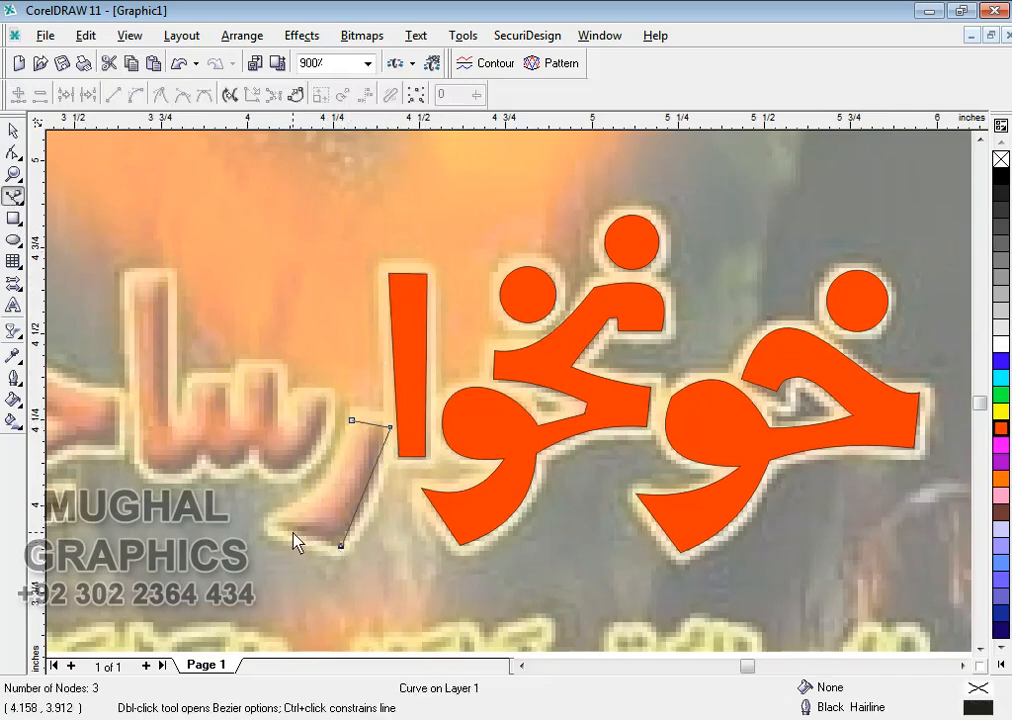
{"action": "left_click", "coordinate": [270, 526]}
{"action": "left_click", "coordinate": [352, 420]}
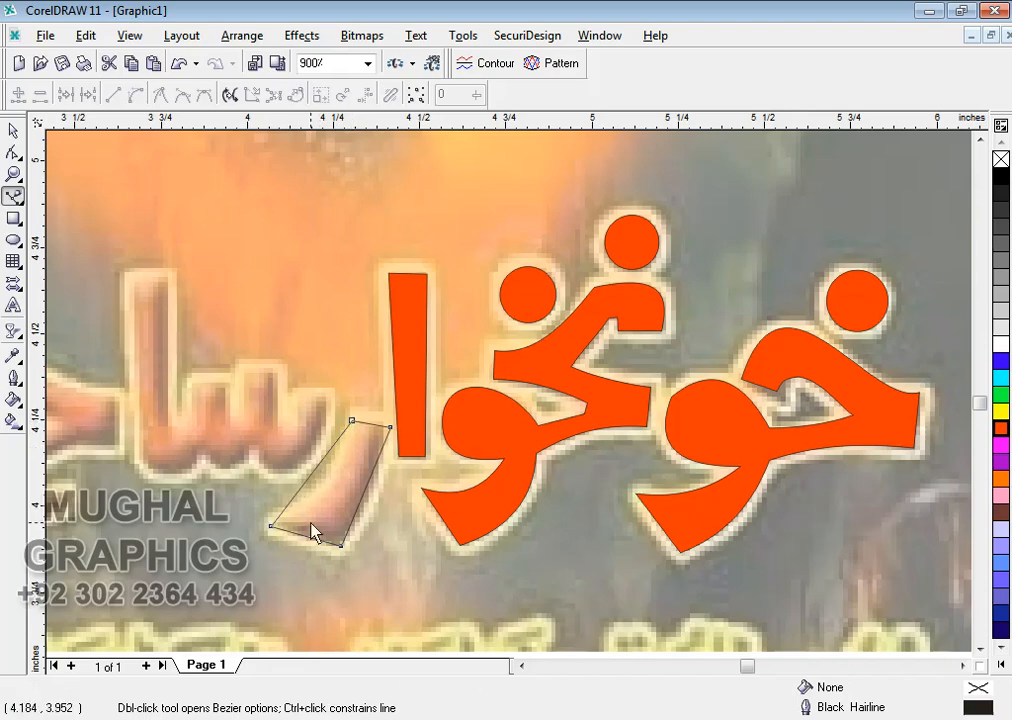
Step: Select all four nodes of the descending letter's outline and convert its straight segments to curves
{"action": "scroll", "coordinate": [312, 533], "scroll_direction": "up", "scroll_amount": 1}
{"action": "scroll", "coordinate": [301, 465], "scroll_direction": "up", "scroll_amount": 1}
{"action": "left_click", "coordinate": [13, 152]}
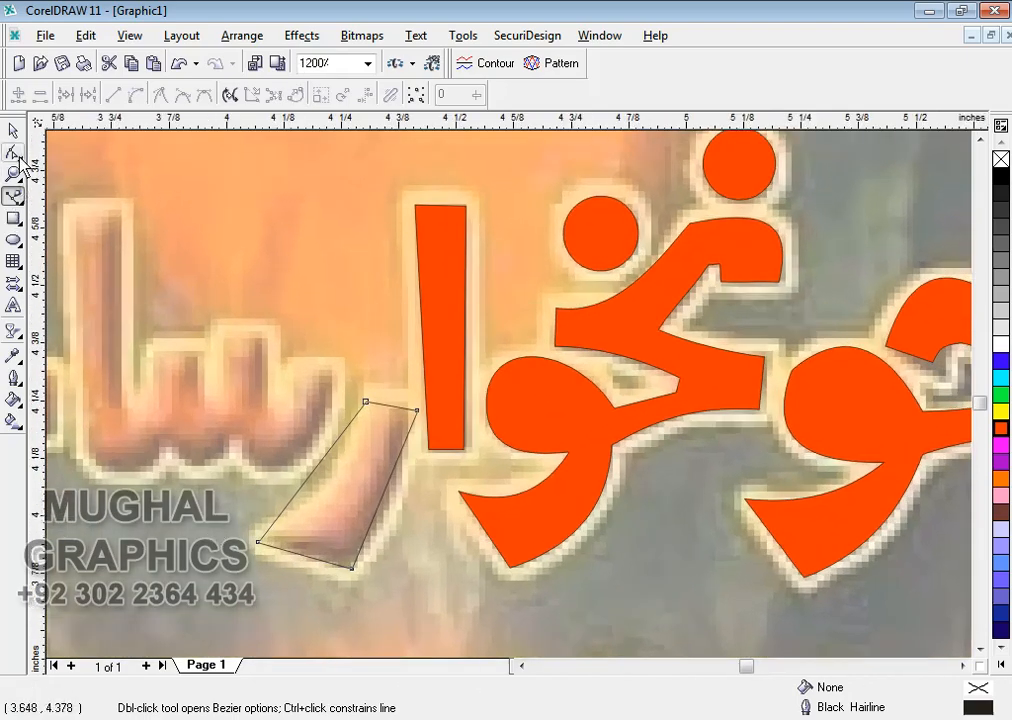
{"action": "left_click_drag", "start_coordinate": [152, 283], "coordinate": [175, 312]}
{"action": "left_click_drag", "start_coordinate": [449, 598], "coordinate": [450, 599]}
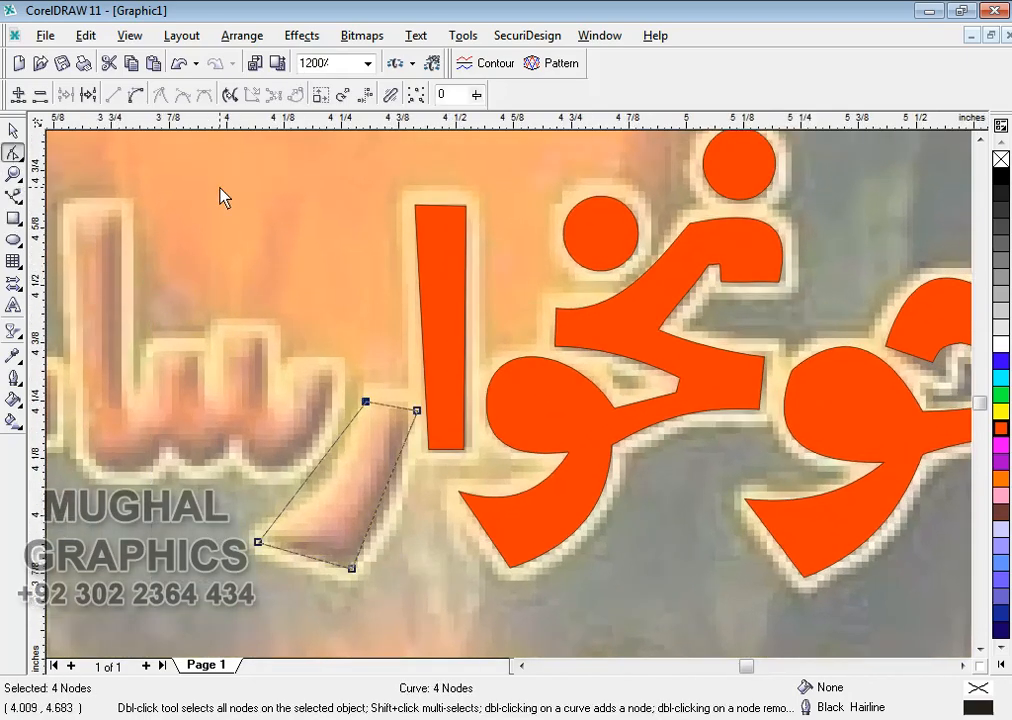
{"action": "left_click", "coordinate": [135, 97]}
{"action": "left_click", "coordinate": [261, 291]}
Step: Bend the descending letter's sides and base to follow the bitmap, pull in its upper corner, and fill the shape red
{"action": "left_click_drag", "start_coordinate": [322, 466], "coordinate": [341, 484]}
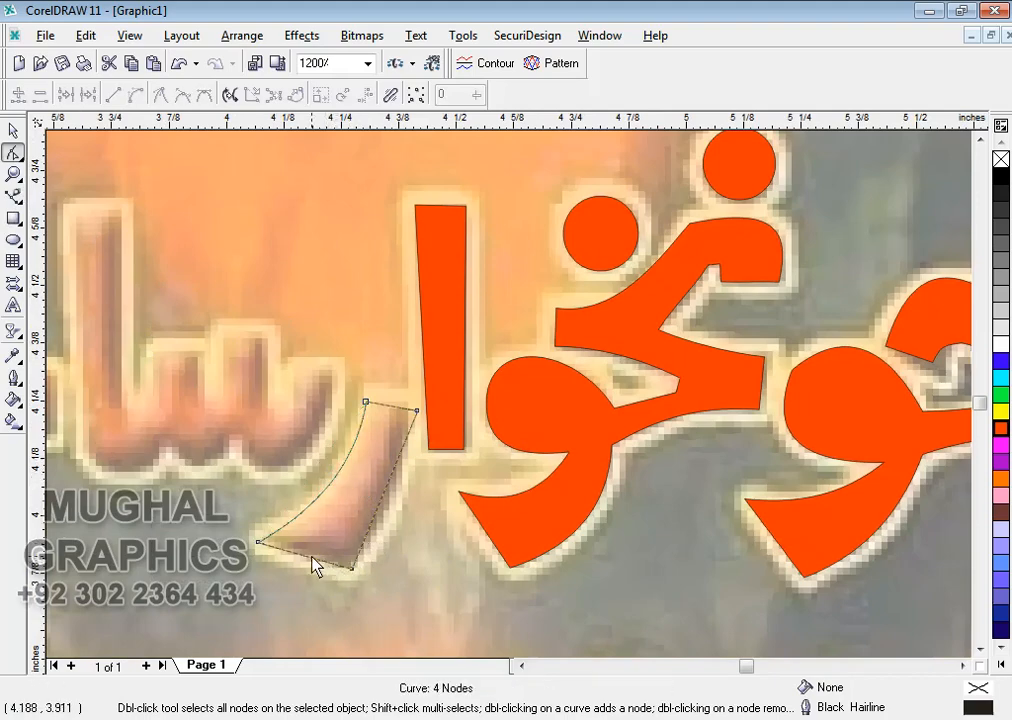
{"action": "left_click_drag", "start_coordinate": [316, 565], "coordinate": [351, 569]}
{"action": "left_click", "coordinate": [352, 570]}
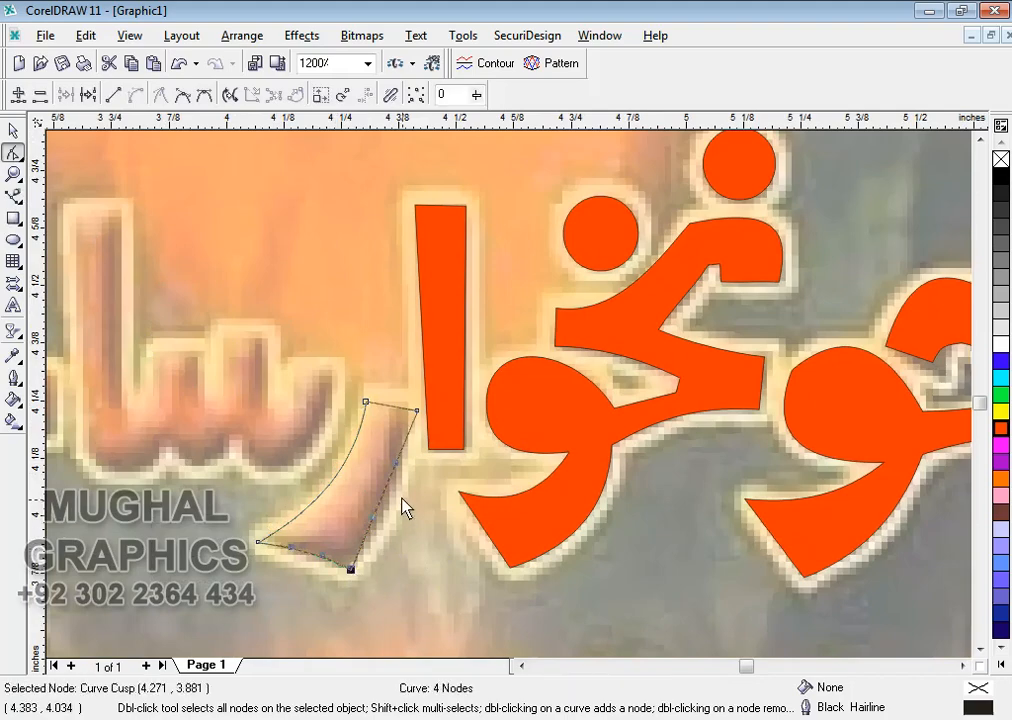
{"action": "left_click_drag", "start_coordinate": [386, 497], "coordinate": [401, 501]}
{"action": "left_click_drag", "start_coordinate": [417, 412], "coordinate": [408, 405]}
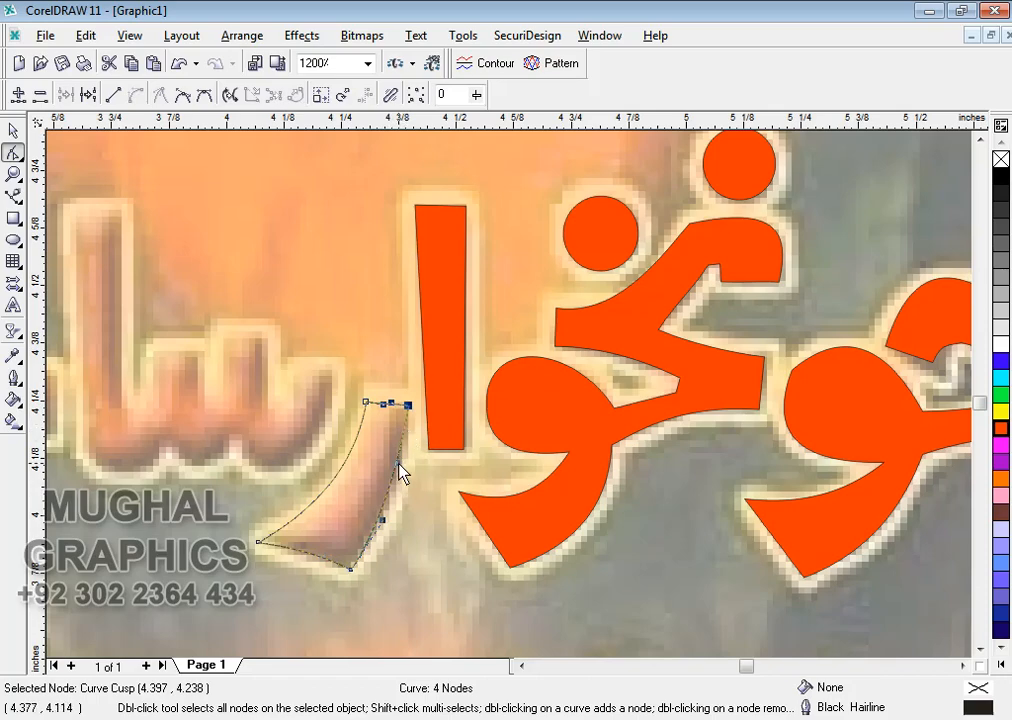
{"action": "left_click_drag", "start_coordinate": [402, 472], "coordinate": [410, 476]}
{"action": "left_click_drag", "start_coordinate": [381, 524], "coordinate": [386, 524]}
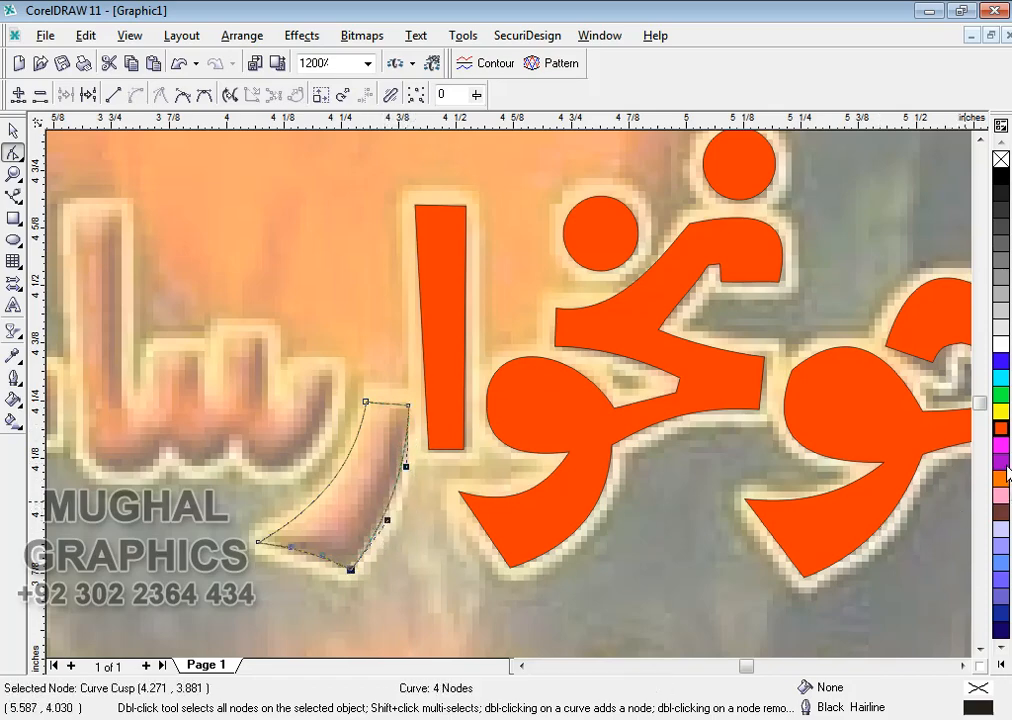
{"action": "scroll", "coordinate": [540, 461], "scroll_direction": "down", "scroll_amount": 3}
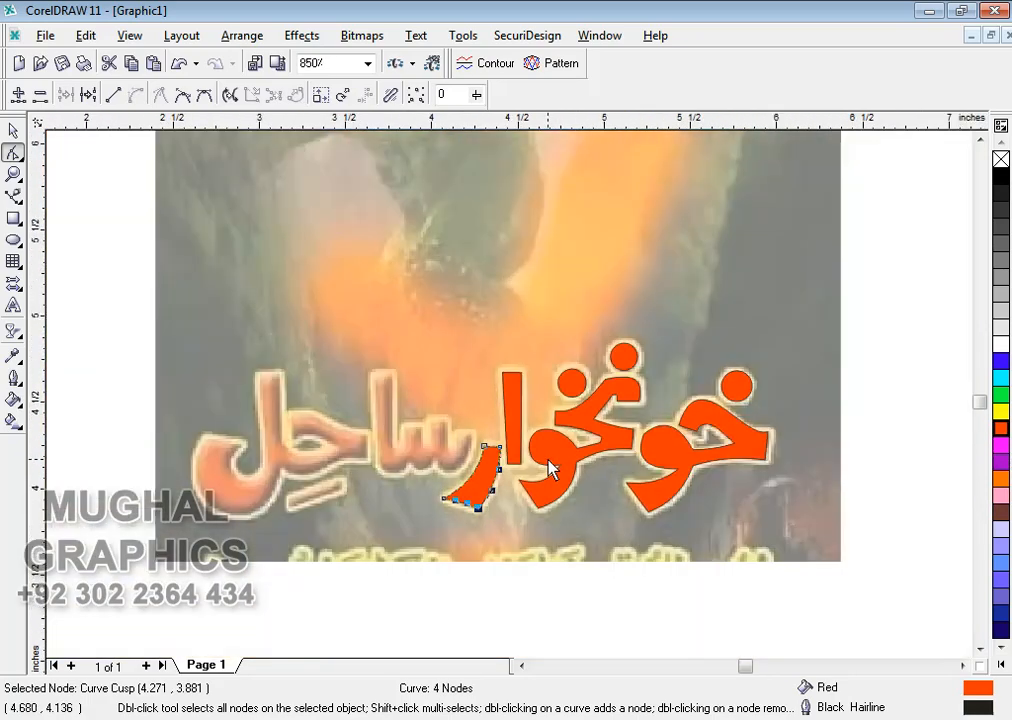
{"action": "scroll", "coordinate": [420, 484], "scroll_direction": "up", "scroll_amount": 3}
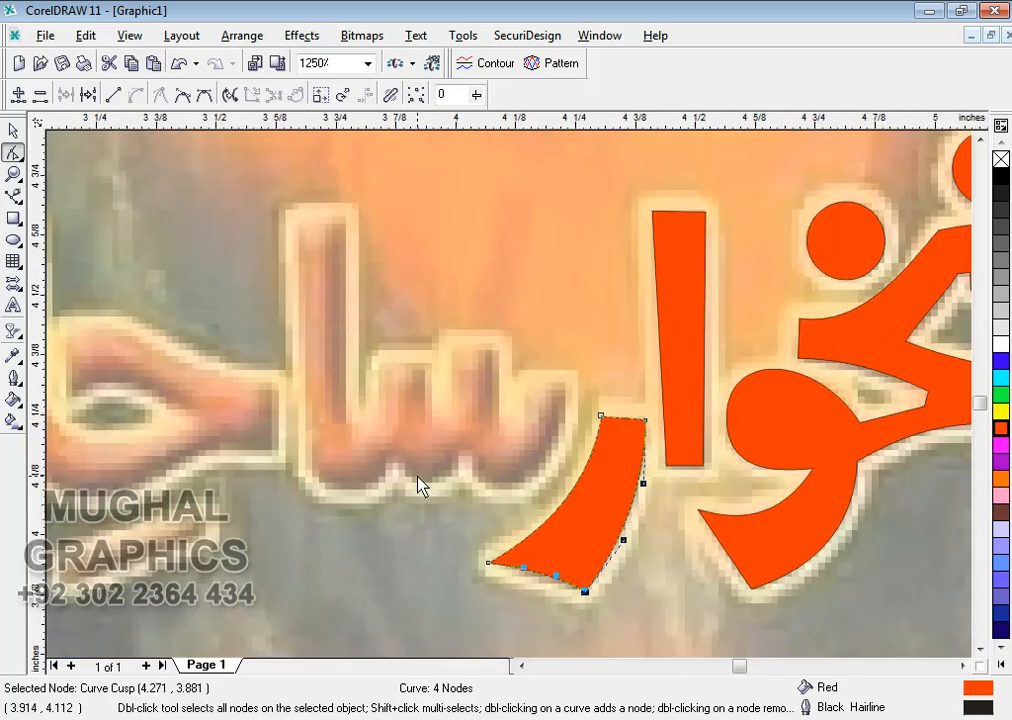
Step: Trace the three-toothed letter and its joined tall stroke as a closed straight-sided Bezier outline with 11 nodes
{"action": "scroll", "coordinate": [420, 484], "scroll_direction": "down", "scroll_amount": 5}
{"action": "left_click", "coordinate": [13, 196]}
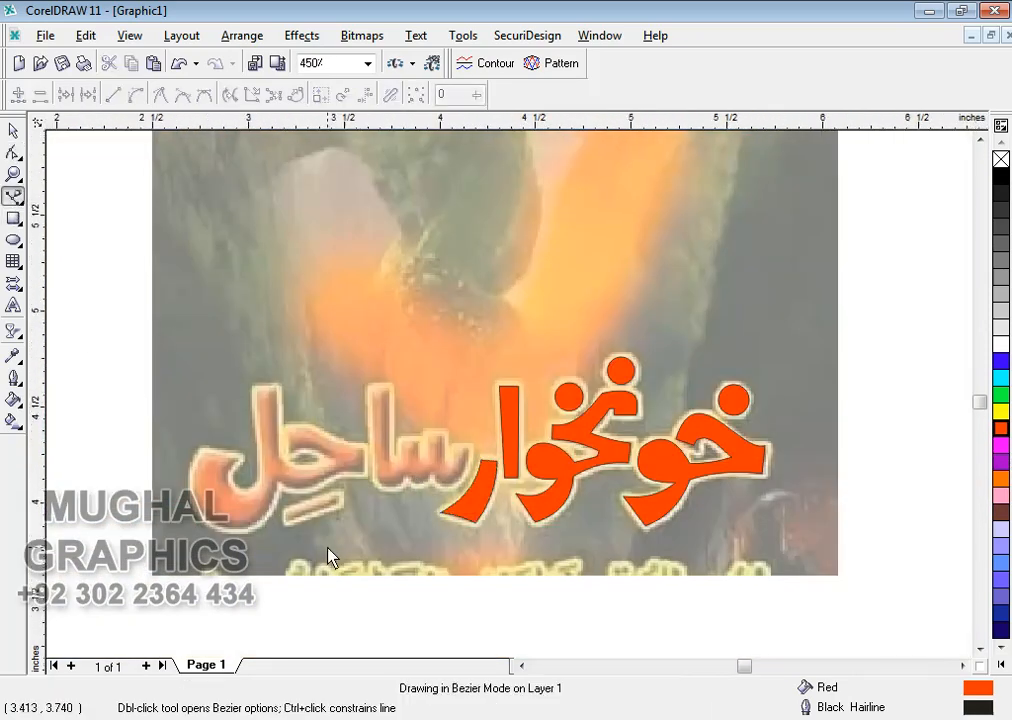
{"action": "scroll", "coordinate": [329, 553], "scroll_direction": "up", "scroll_amount": 2}
{"action": "scroll", "coordinate": [490, 470], "scroll_direction": "up", "scroll_amount": 1}
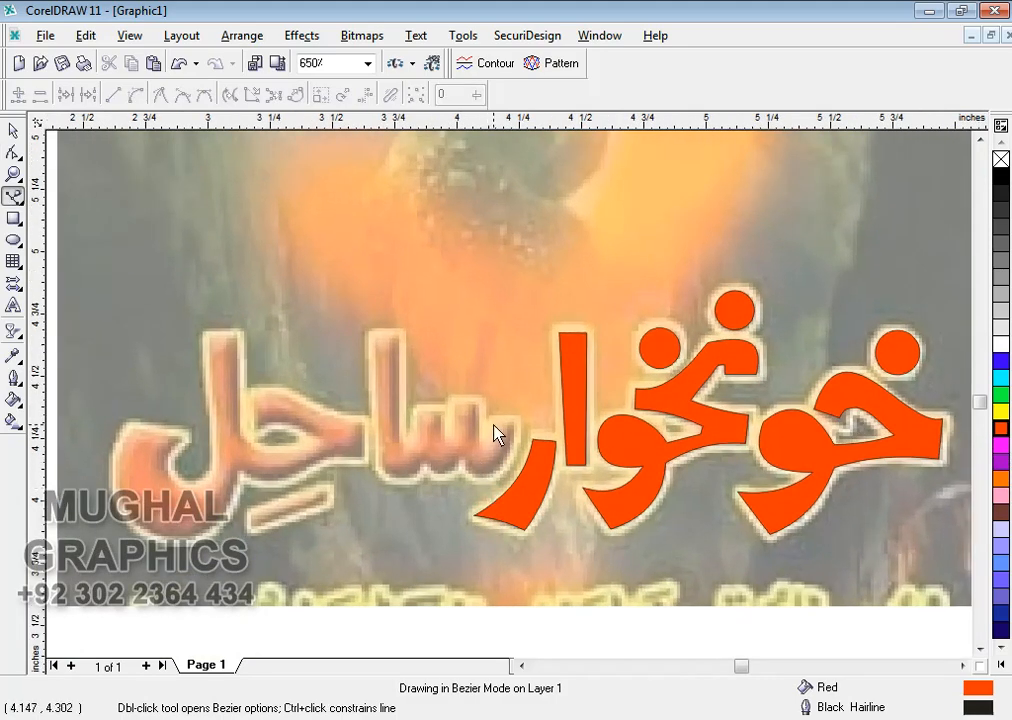
{"action": "left_click", "coordinate": [515, 422]}
{"action": "left_click", "coordinate": [495, 421]}
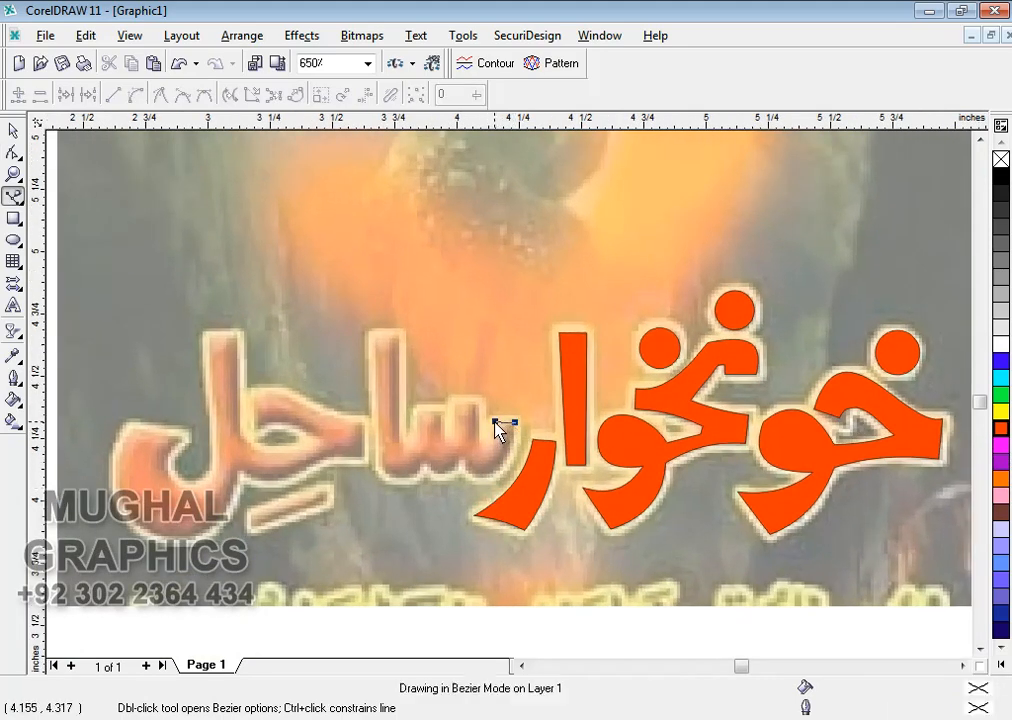
{"action": "left_click", "coordinate": [478, 404]}
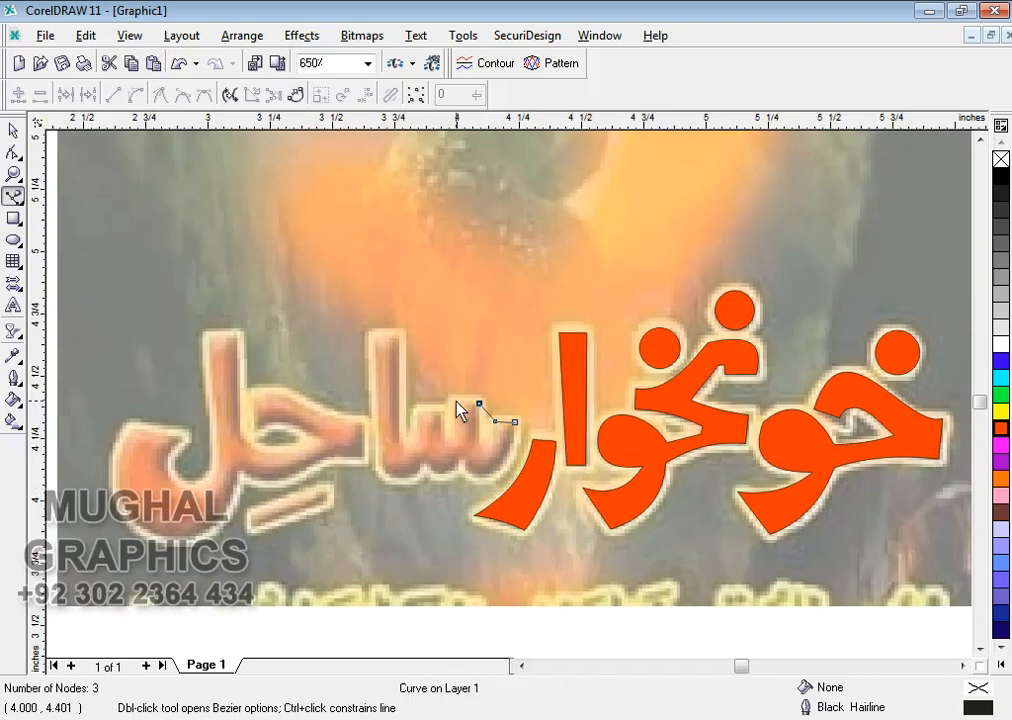
{"action": "left_click", "coordinate": [455, 400]}
{"action": "left_click", "coordinate": [444, 411]}
{"action": "left_click", "coordinate": [421, 410]}
{"action": "left_click", "coordinate": [399, 336]}
{"action": "left_click", "coordinate": [382, 470]}
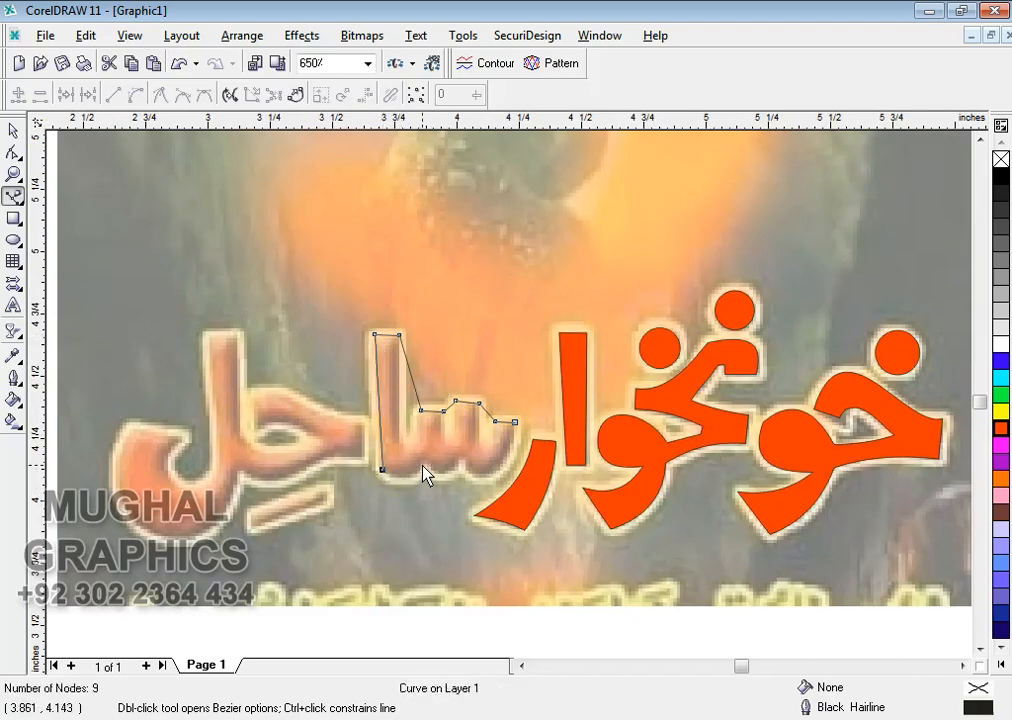
{"action": "left_click", "coordinate": [423, 463]}
{"action": "left_click", "coordinate": [461, 460]}
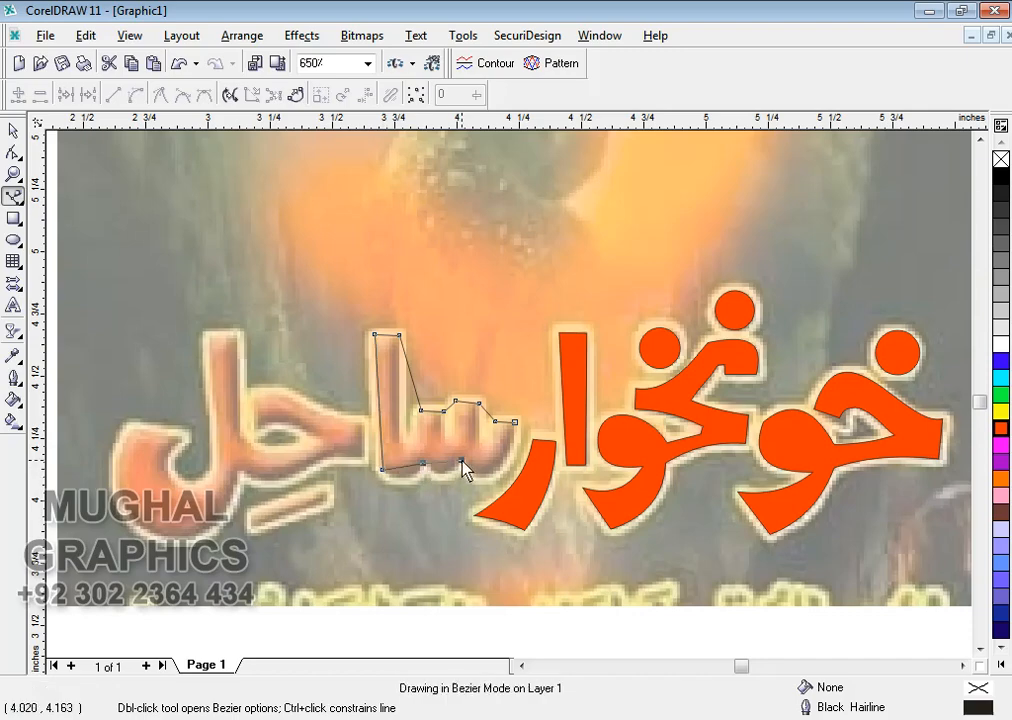
{"action": "left_click", "coordinate": [515, 423]}
Step: Select all 11 nodes of the toothed letter's outline and convert its straight segments to curves
{"action": "left_click", "coordinate": [13, 152]}
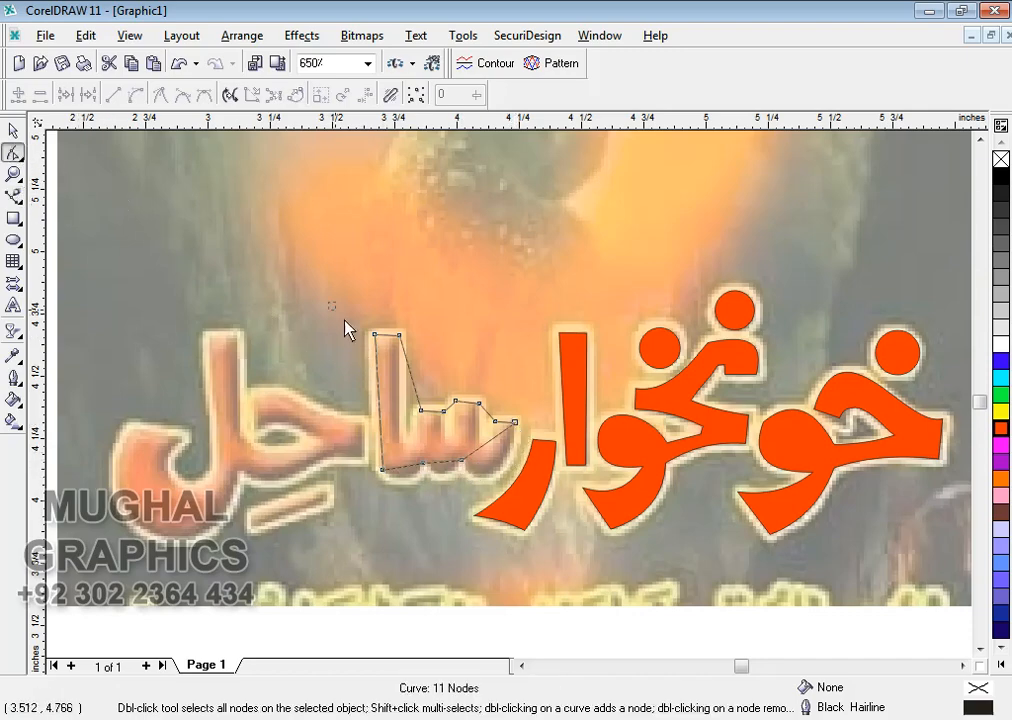
{"action": "left_click_drag", "start_coordinate": [531, 498], "coordinate": [531, 498]}
{"action": "scroll", "coordinate": [468, 431], "scroll_direction": "up", "scroll_amount": 2}
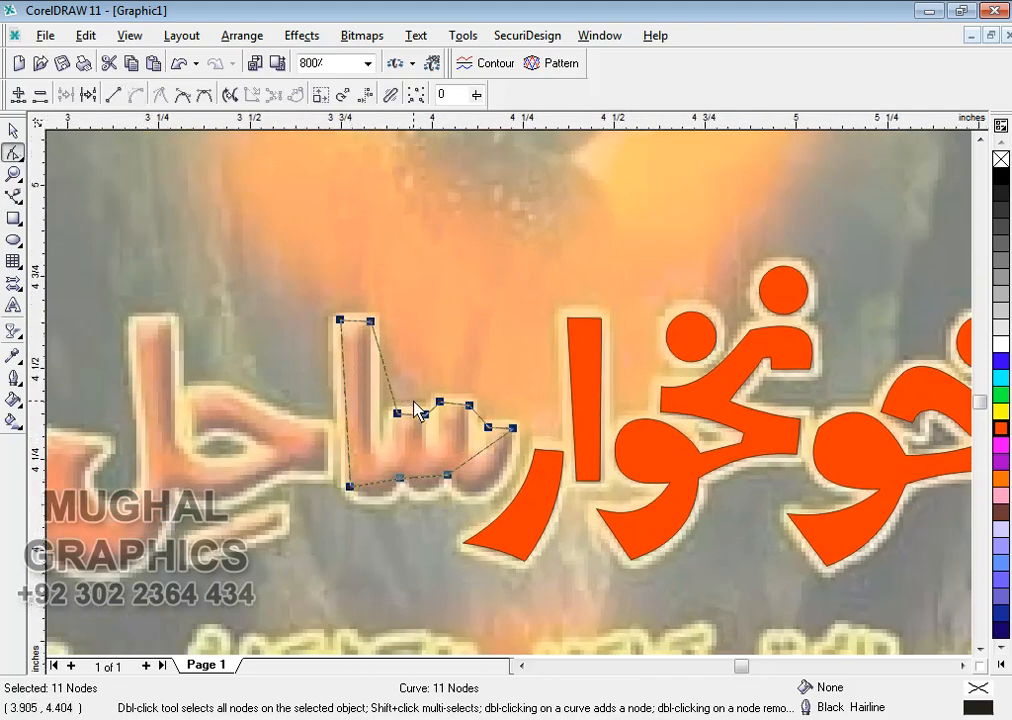
{"action": "scroll", "coordinate": [478, 370], "scroll_direction": "up", "scroll_amount": 1}
{"action": "scroll", "coordinate": [490, 450], "scroll_direction": "up", "scroll_amount": 2}
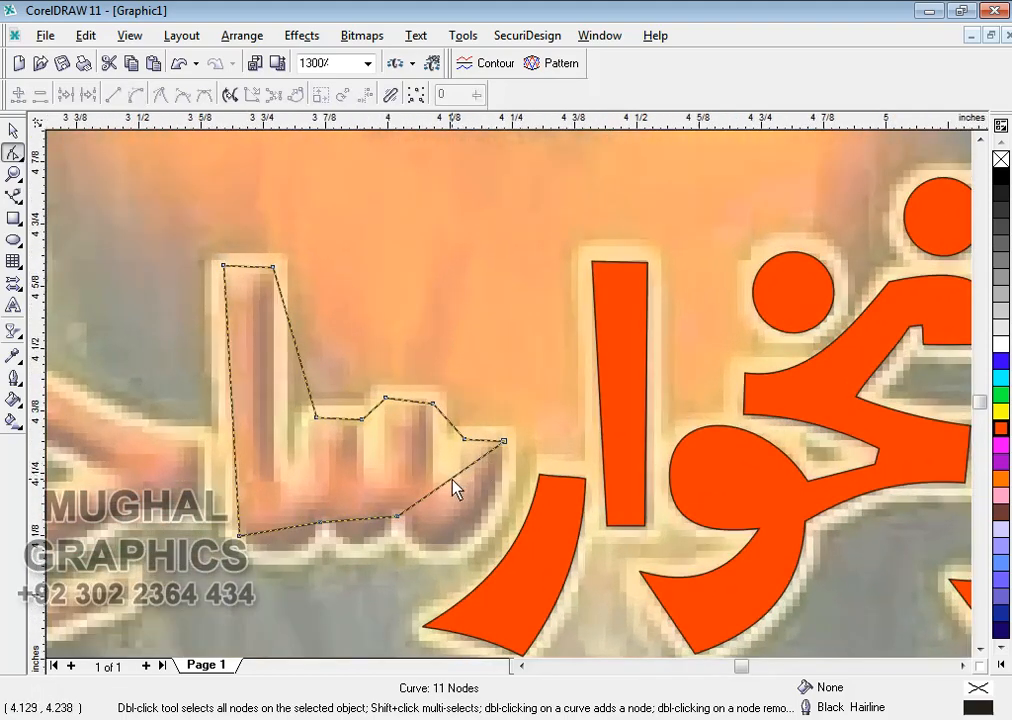
Step: Bend the end tooth's outer edge into a rounded bowl and adjust the base node where it begins
{"action": "left_click_drag", "start_coordinate": [456, 490], "coordinate": [470, 545]}
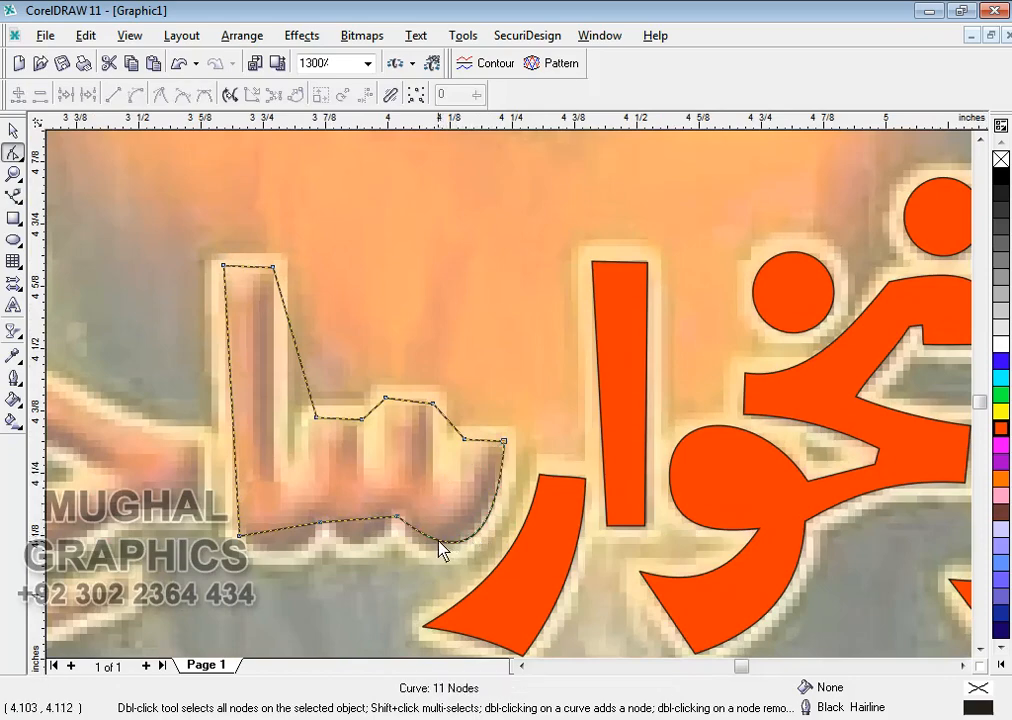
{"action": "left_click_drag", "start_coordinate": [400, 524], "coordinate": [398, 519]}
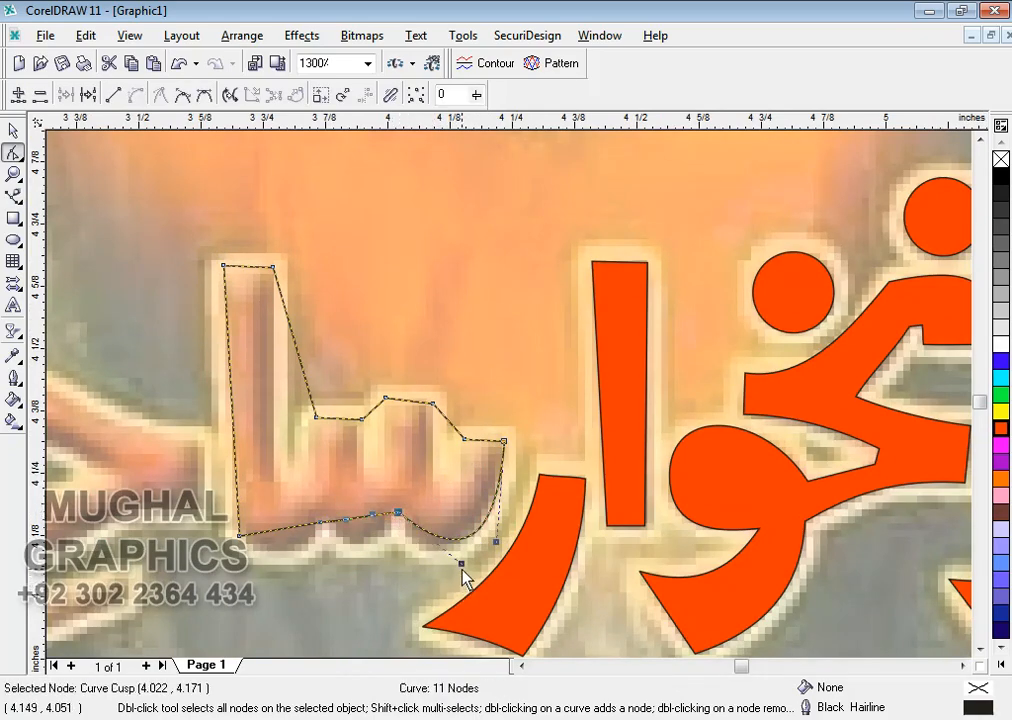
{"action": "left_click_drag", "start_coordinate": [463, 566], "coordinate": [433, 580]}
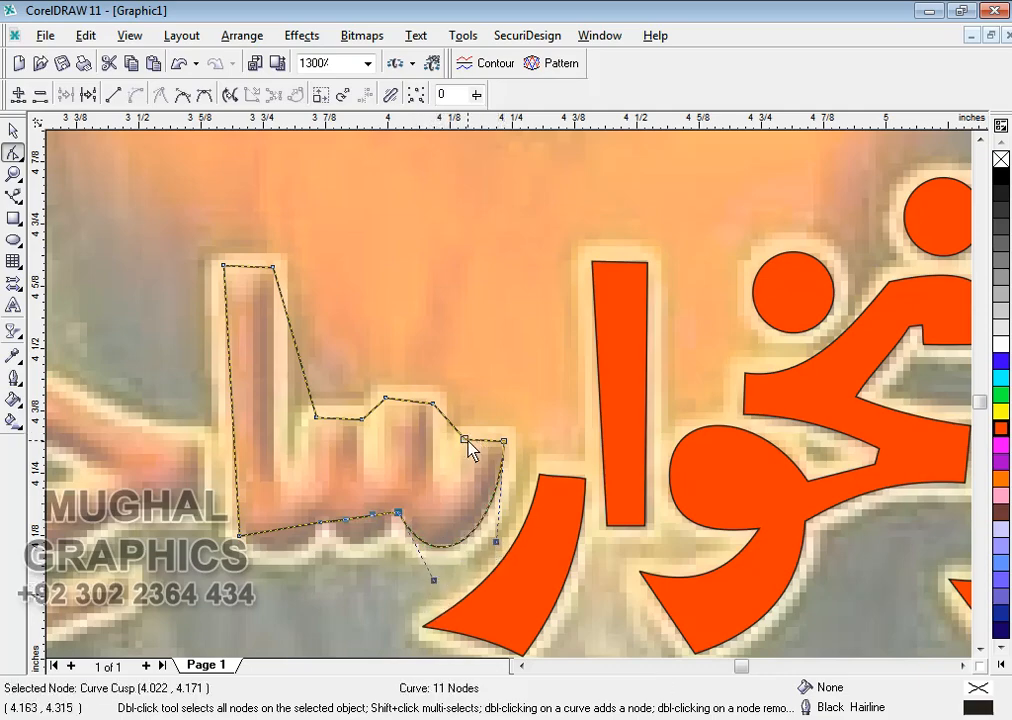
Step: Curve the two segments between the three teeth down into deep rounded notches that follow the bitmap
{"action": "left_click_drag", "start_coordinate": [464, 441], "coordinate": [427, 498]}
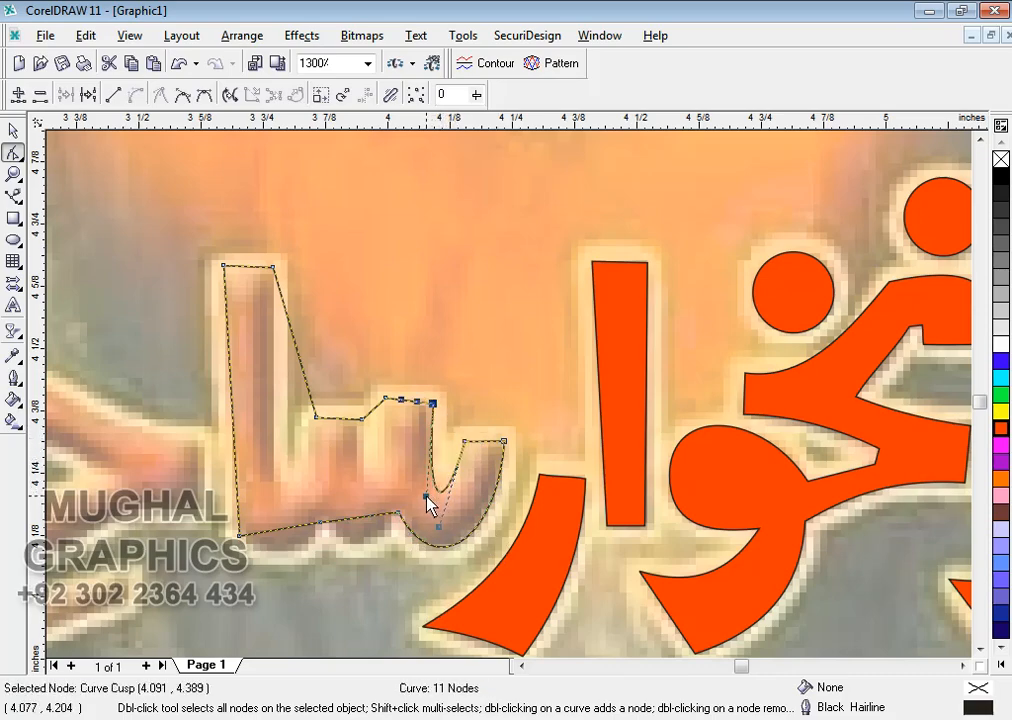
{"action": "left_click_drag", "start_coordinate": [375, 420], "coordinate": [388, 492]}
{"action": "left_click", "coordinate": [385, 400]}
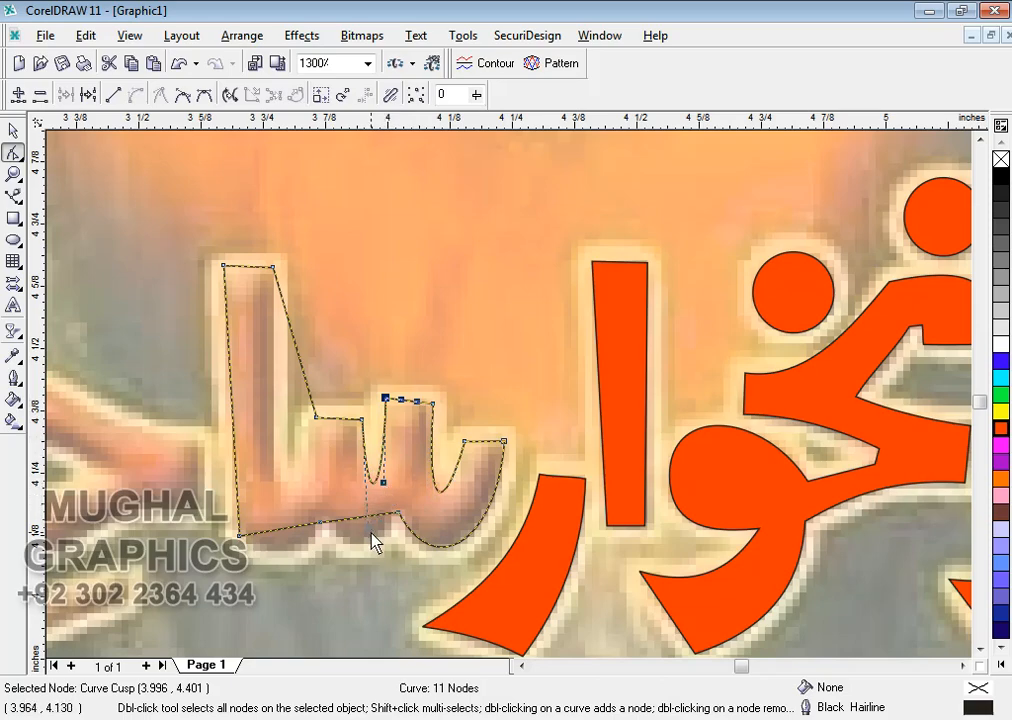
{"action": "left_click_drag", "start_coordinate": [370, 538], "coordinate": [390, 491]}
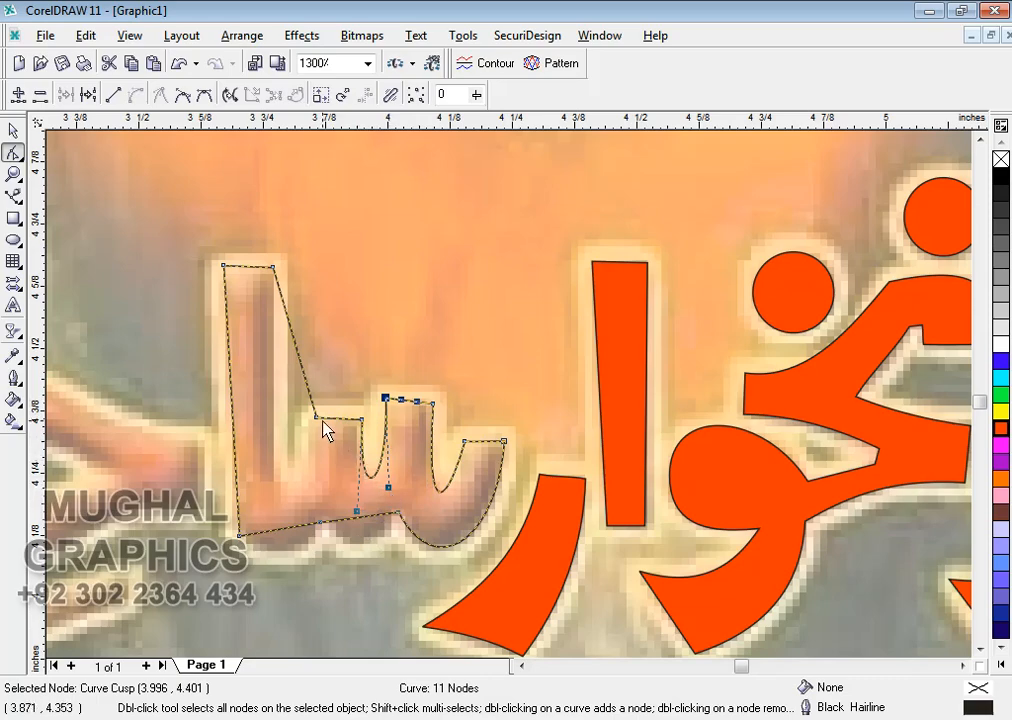
{"action": "left_click_drag", "start_coordinate": [305, 375], "coordinate": [303, 487]}
{"action": "double_click", "coordinate": [303, 384]}
{"action": "scroll", "coordinate": [240, 458], "scroll_direction": "up", "scroll_amount": 3}
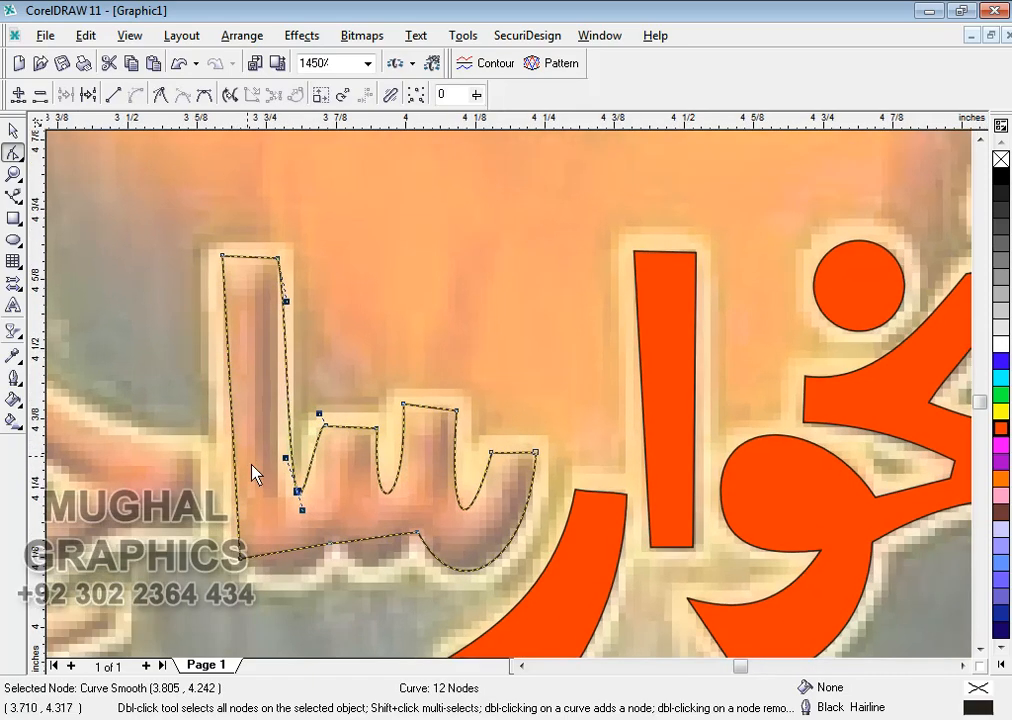
{"action": "key", "text": "ctrl+z"}
{"action": "scroll", "coordinate": [289, 443], "scroll_direction": "up", "scroll_amount": 3}
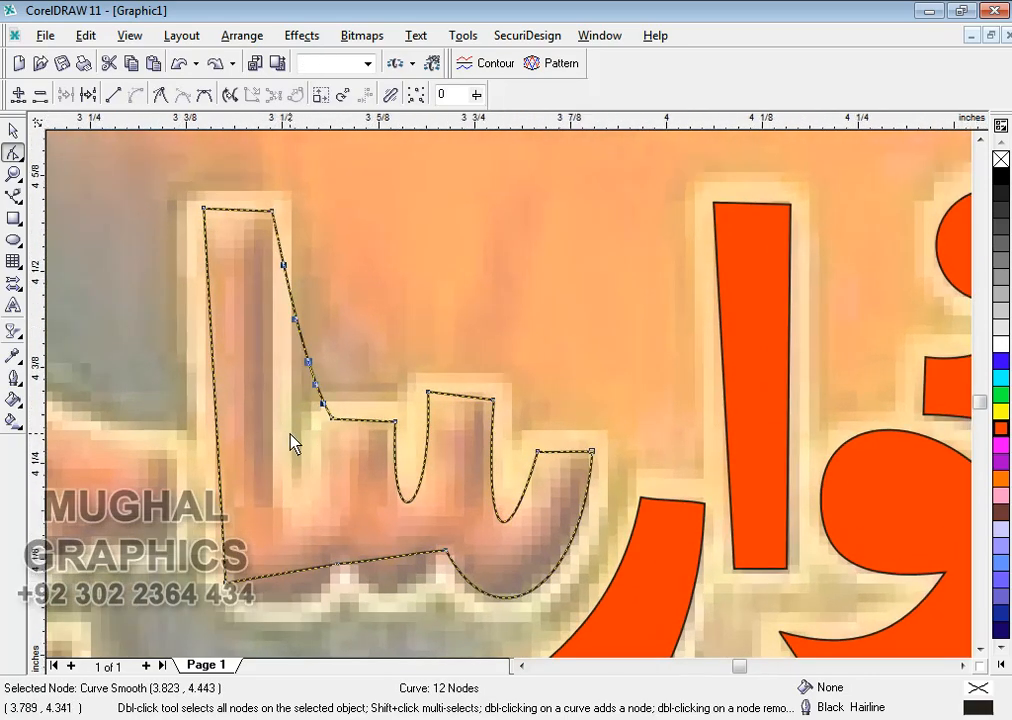
{"action": "left_click_drag", "start_coordinate": [343, 421], "coordinate": [340, 418]}
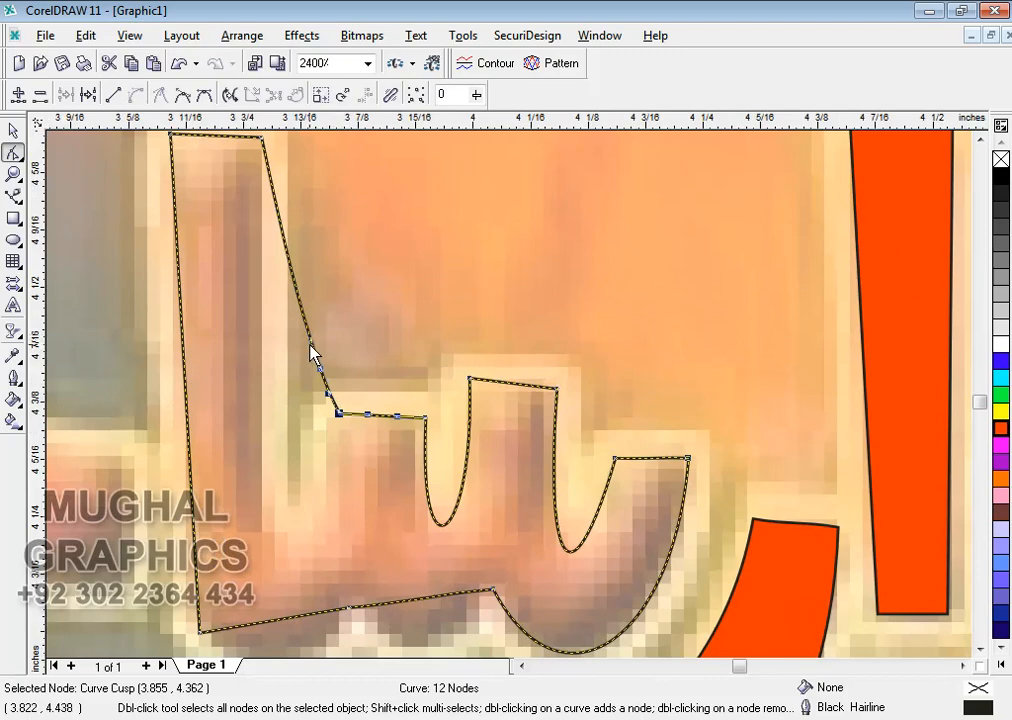
{"action": "left_click", "coordinate": [320, 376]}
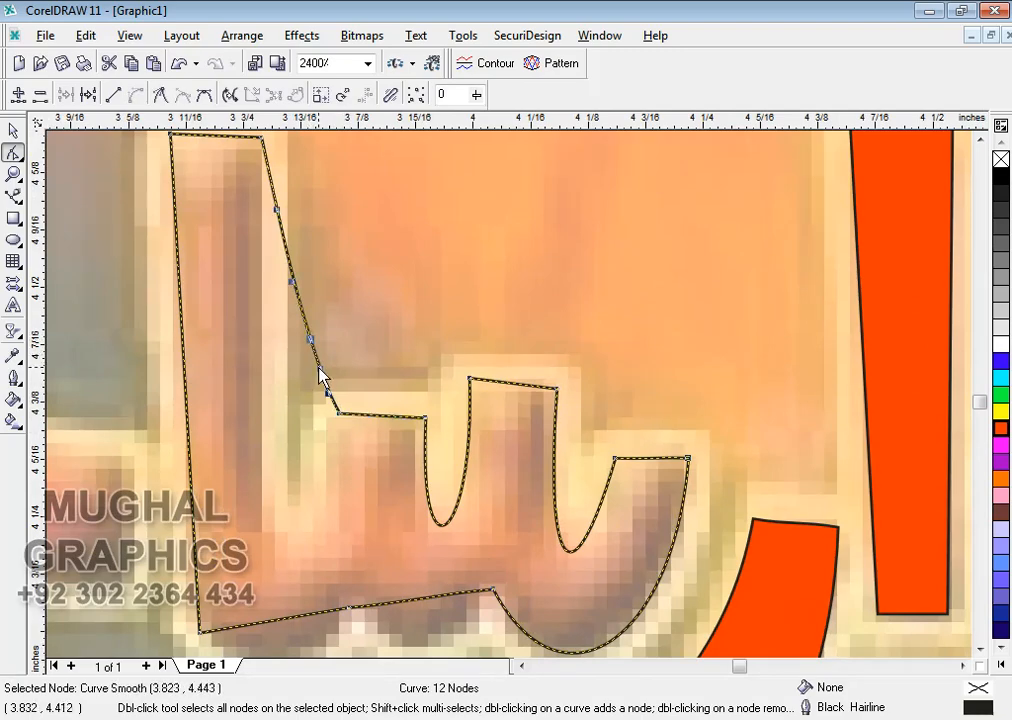
{"action": "key", "text": "Delete"}
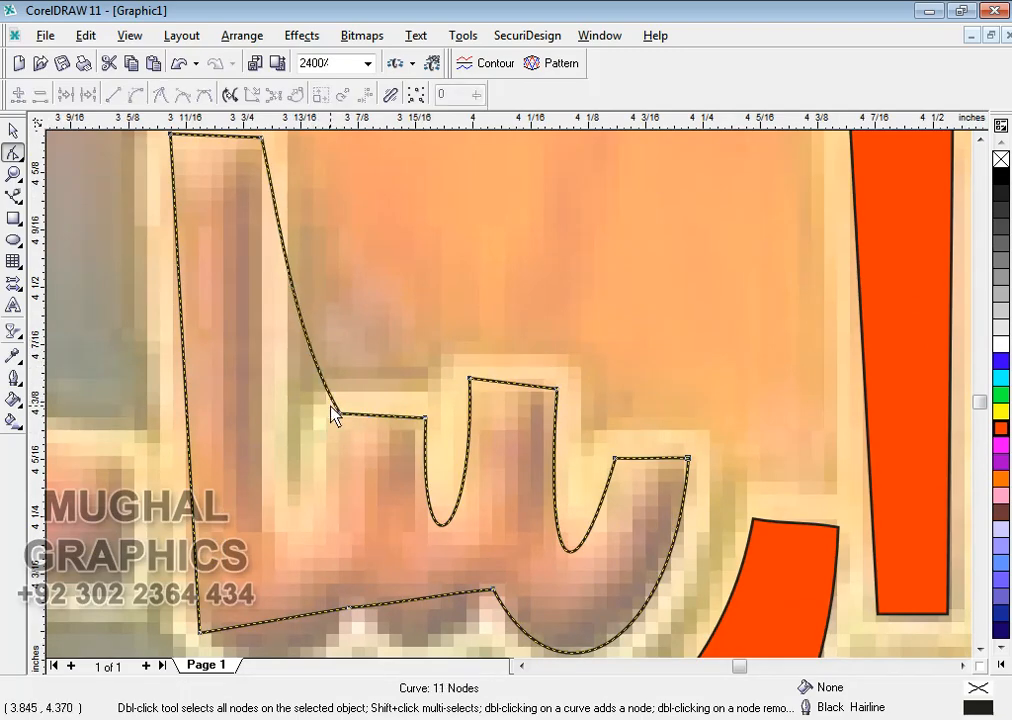
Step: Bend the edge between the tall stroke and first tooth into a notch with a node at its base, and shift the tooth's upper corner outward
{"action": "left_click_drag", "start_coordinate": [316, 372], "coordinate": [326, 520]}
{"action": "double_click", "coordinate": [322, 522]}
{"action": "left_click", "coordinate": [339, 415]}
{"action": "left_click_drag", "start_coordinate": [339, 415], "coordinate": [333, 414]}
{"action": "left_click", "coordinate": [322, 520]}
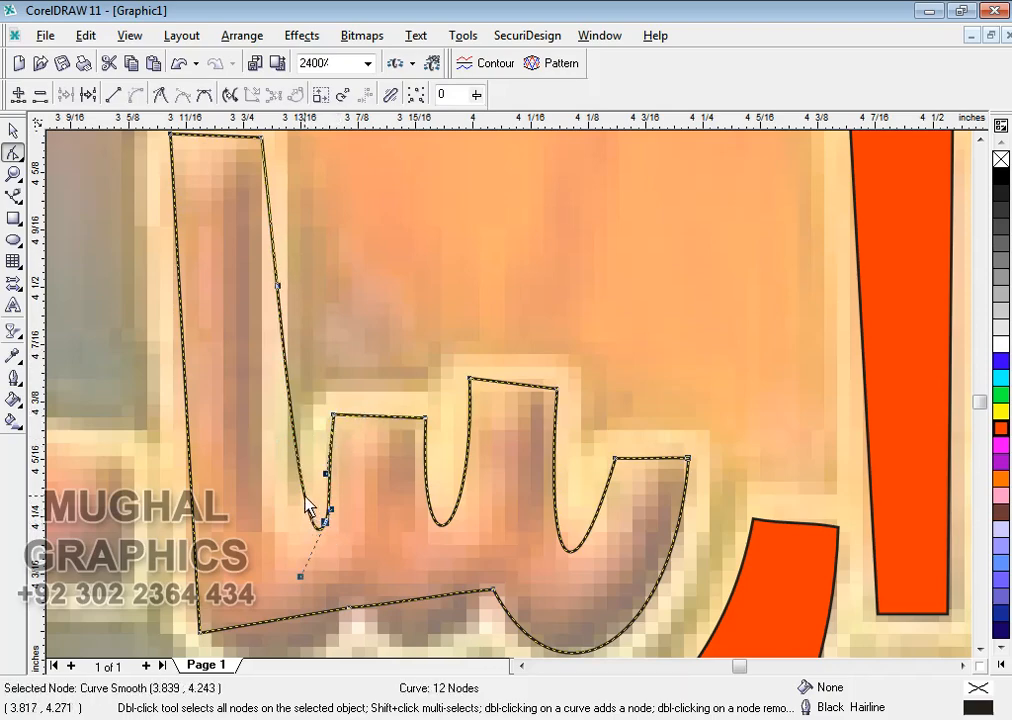
Step: Adjust the curve handles of the tall stroke's inner edge so it runs down closer to the bitmap stroke
{"action": "left_click", "coordinate": [278, 286]}
{"action": "left_click_drag", "start_coordinate": [286, 343], "coordinate": [278, 343]}
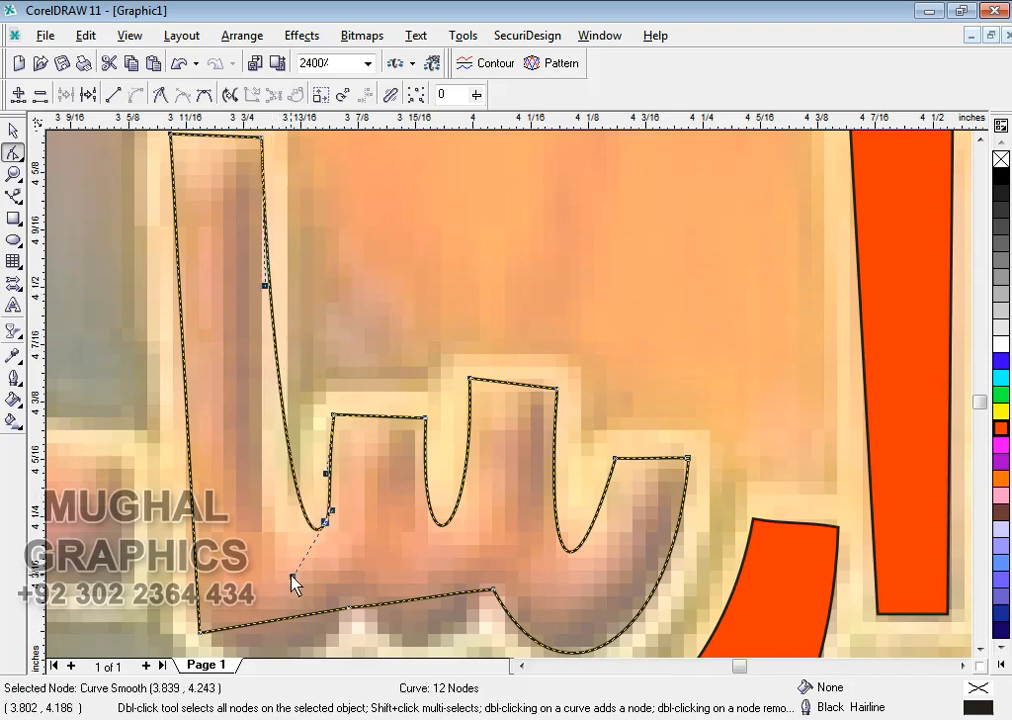
{"action": "mouse_move", "coordinate": [290, 578]}
{"action": "left_mouse_down"}
{"action": "mouse_move", "coordinate": [260, 547]}
{"action": "mouse_move", "coordinate": [265, 508]}
{"action": "mouse_move", "coordinate": [267, 516]}
{"action": "left_mouse_up"}
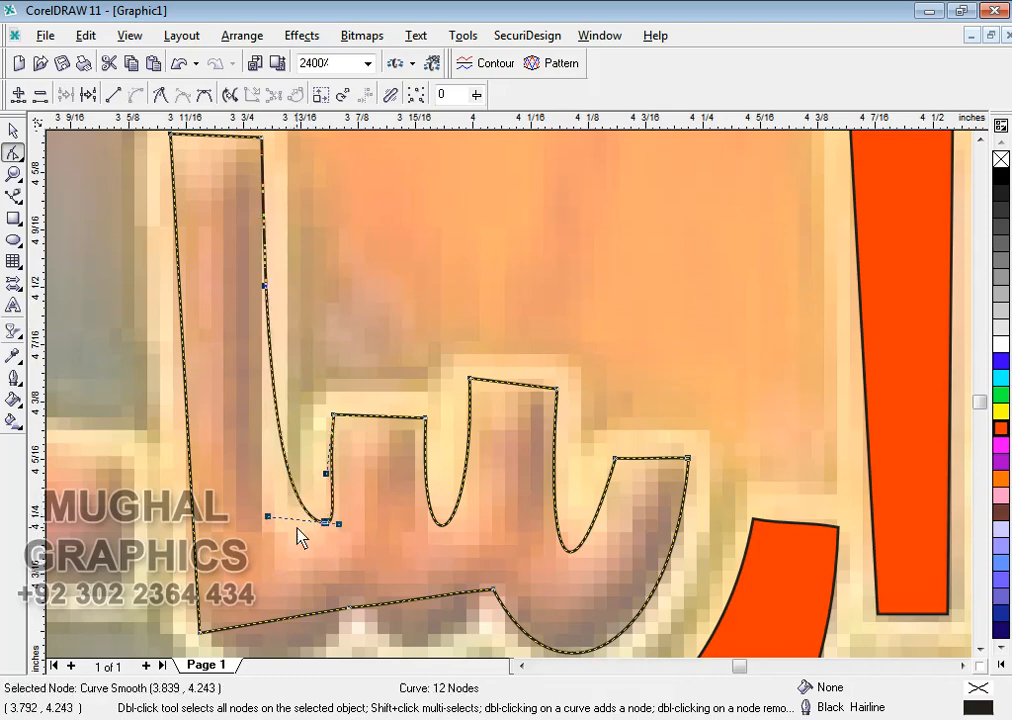
Step: Make the notch's bottom node a cusp and reshape its curve to widen the notch and straighten the stroke's inner edge
{"action": "right_click", "coordinate": [325, 522]}
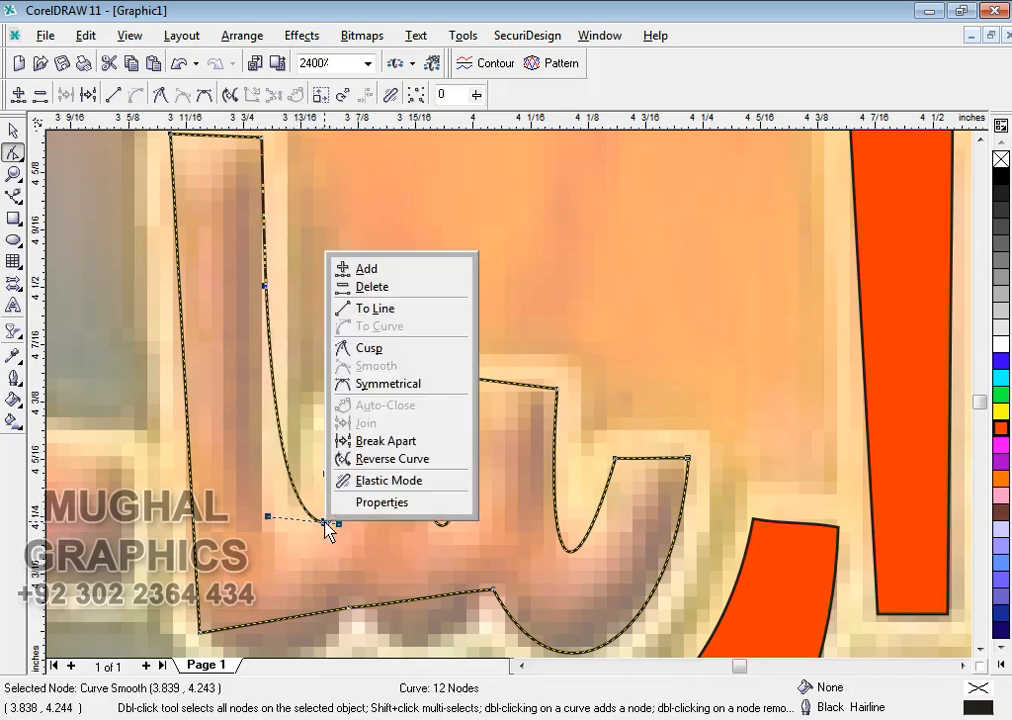
{"action": "left_click", "coordinate": [370, 348]}
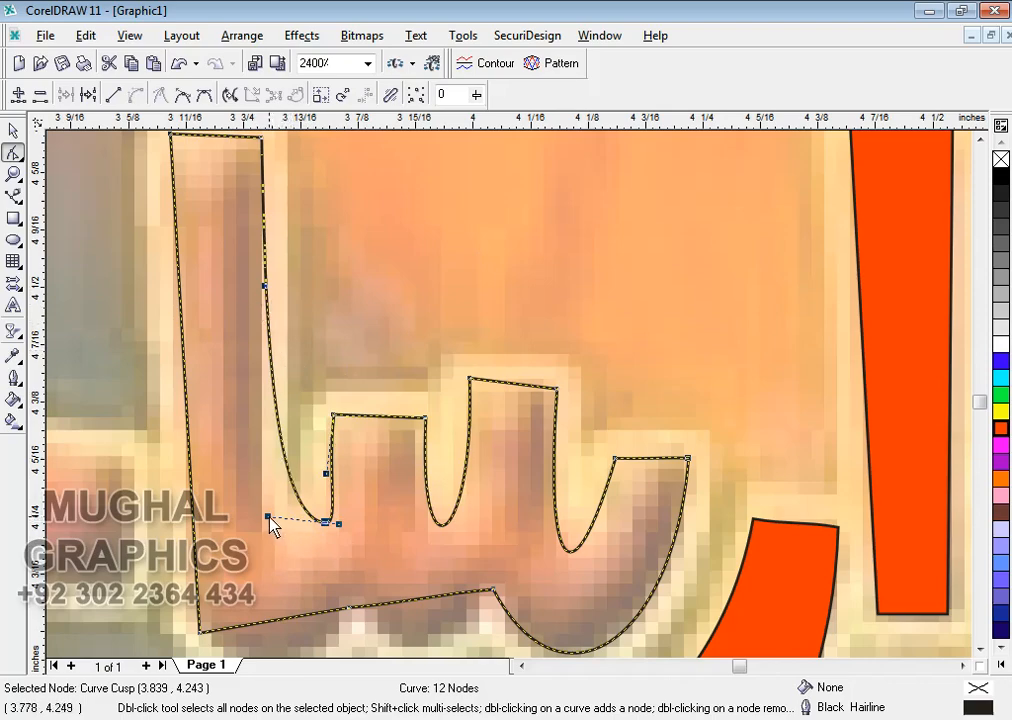
{"action": "left_click_drag", "start_coordinate": [270, 519], "coordinate": [250, 568]}
{"action": "left_click_drag", "start_coordinate": [288, 527], "coordinate": [262, 516]}
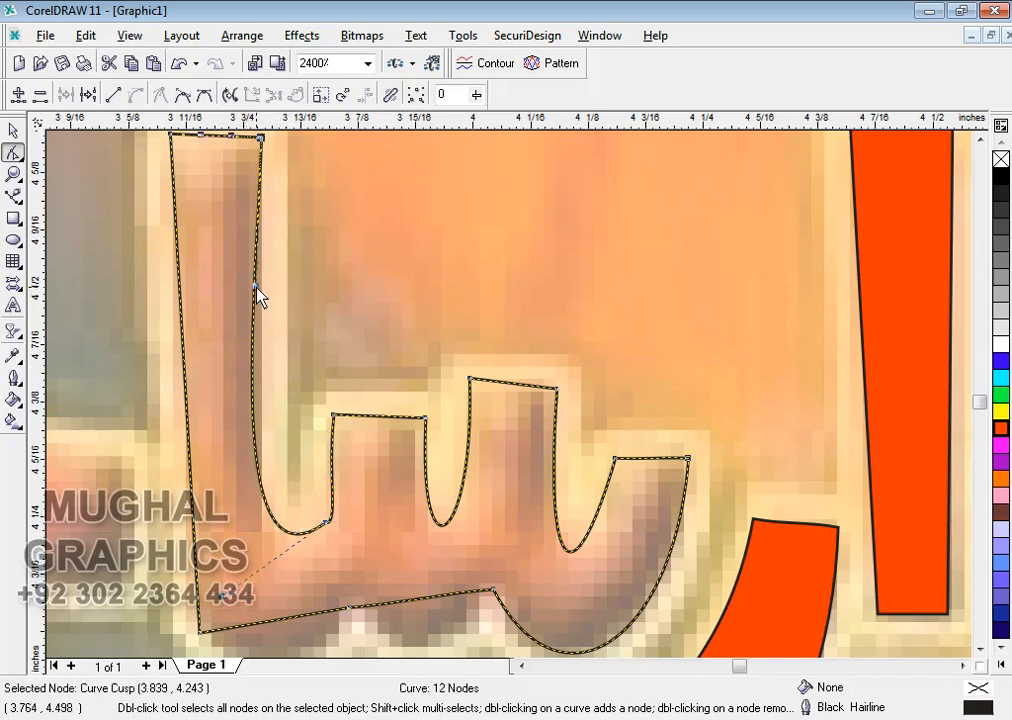
{"action": "left_click_drag", "start_coordinate": [256, 291], "coordinate": [271, 286]}
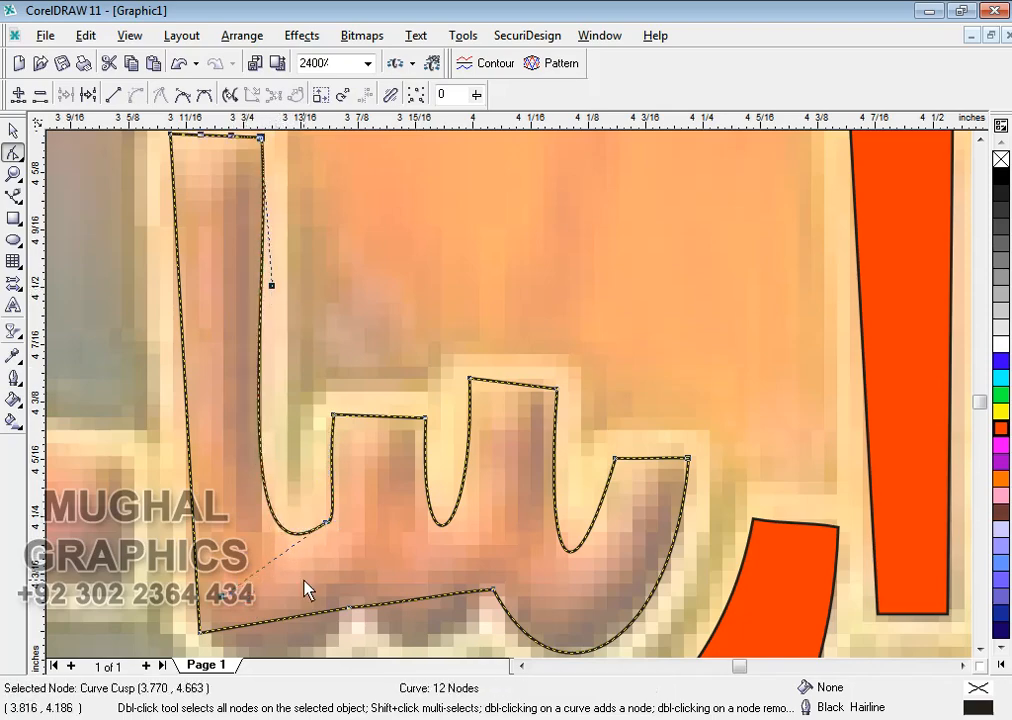
Step: Add a cusp node where the tall stroke's inner edge meets the notch, and adjust its position and handles
{"action": "double_click", "coordinate": [276, 523]}
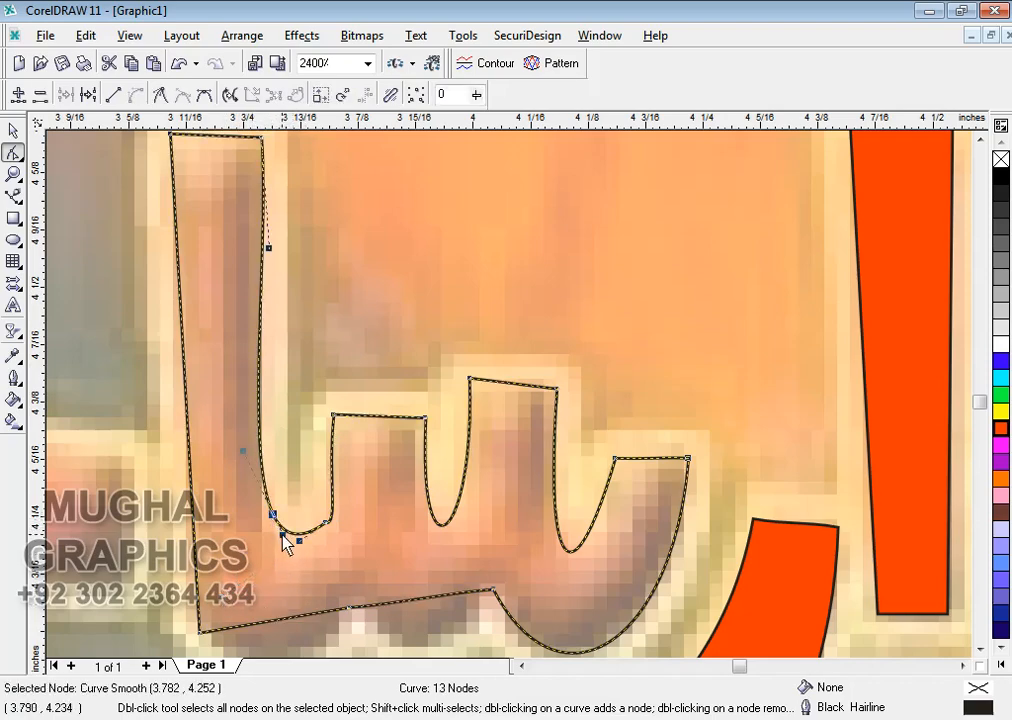
{"action": "left_click_drag", "start_coordinate": [279, 535], "coordinate": [272, 527]}
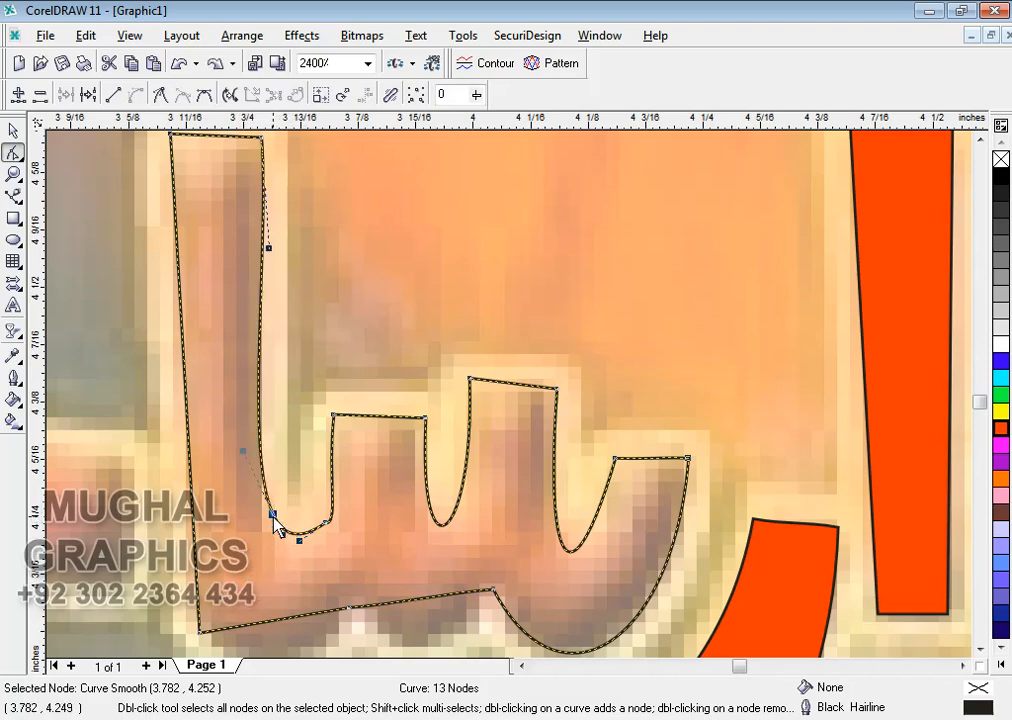
{"action": "right_click", "coordinate": [278, 522]}
{"action": "left_click", "coordinate": [330, 343]}
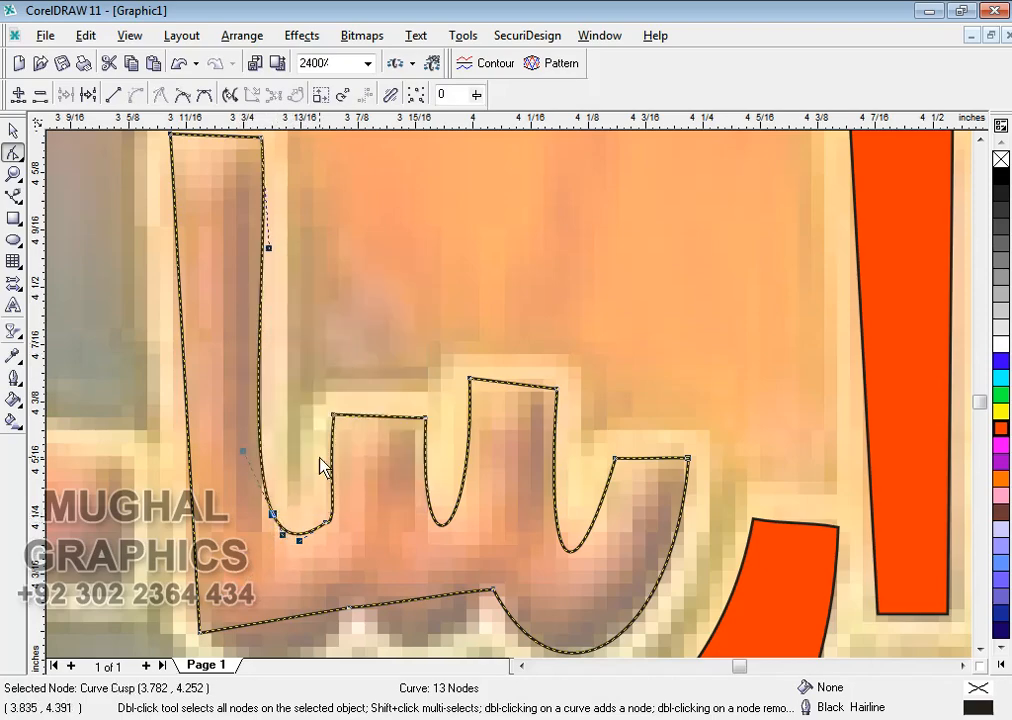
{"action": "mouse_move", "coordinate": [279, 539]}
{"action": "left_mouse_down"}
{"action": "mouse_move", "coordinate": [280, 548]}
{"action": "mouse_move", "coordinate": [268, 518]}
{"action": "left_mouse_up"}
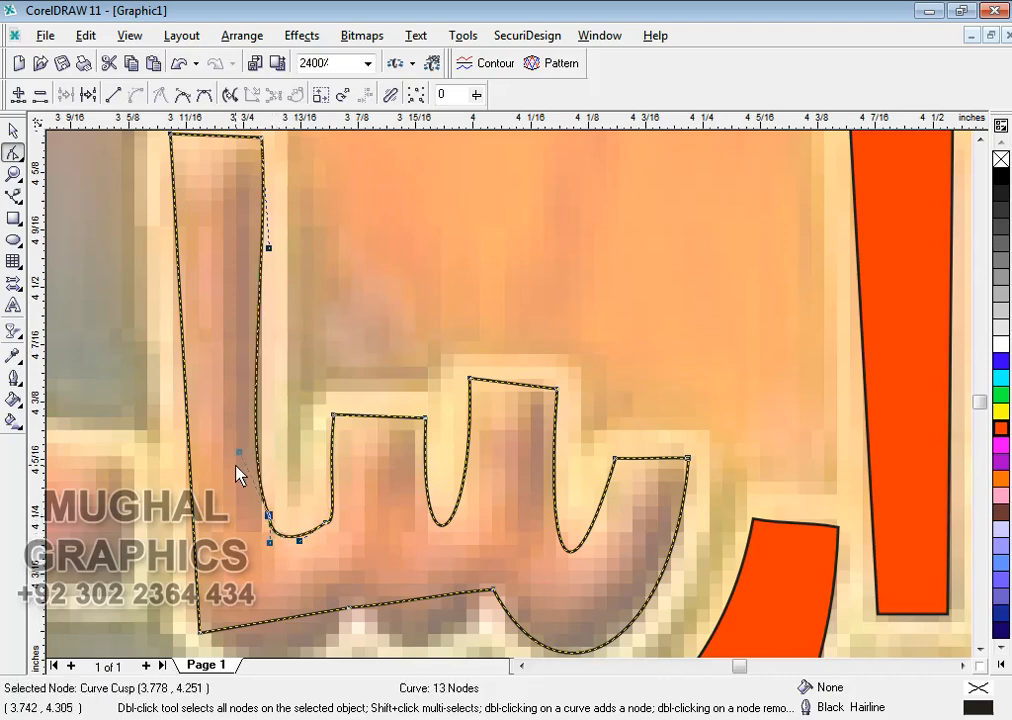
{"action": "mouse_move", "coordinate": [242, 459]}
{"action": "left_mouse_down"}
{"action": "mouse_move", "coordinate": [255, 458]}
{"action": "mouse_move", "coordinate": [251, 449]}
{"action": "left_mouse_up"}
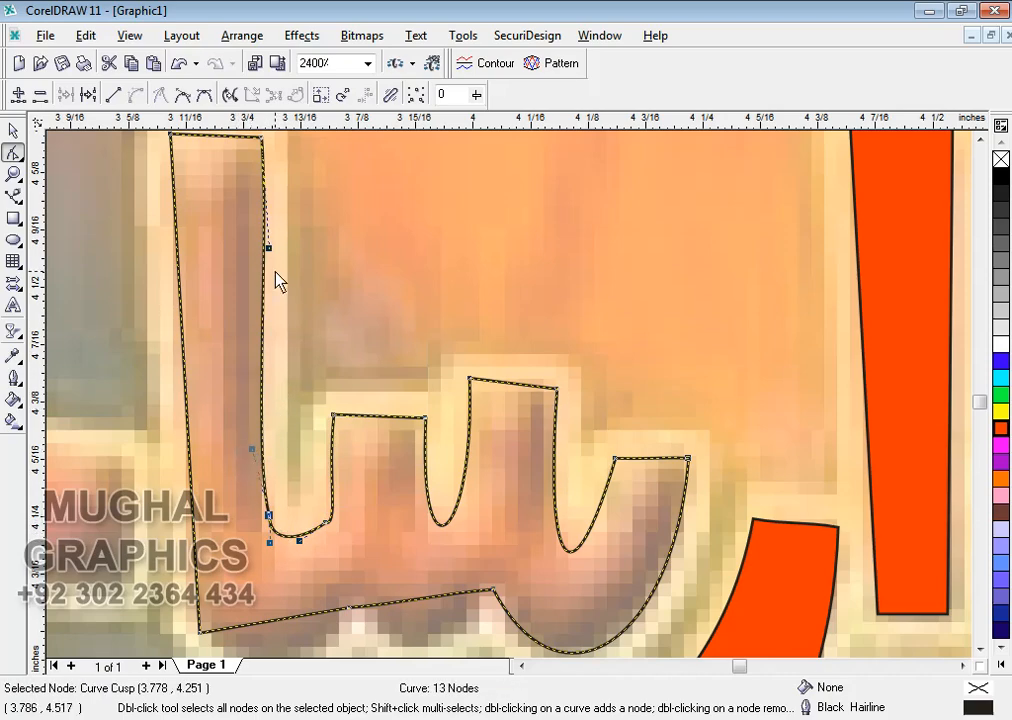
Step: Refine the node handles around the first notch to round its base evenly between the tall stroke and first tooth
{"action": "scroll", "coordinate": [262, 528], "scroll_direction": "up", "scroll_amount": 2}
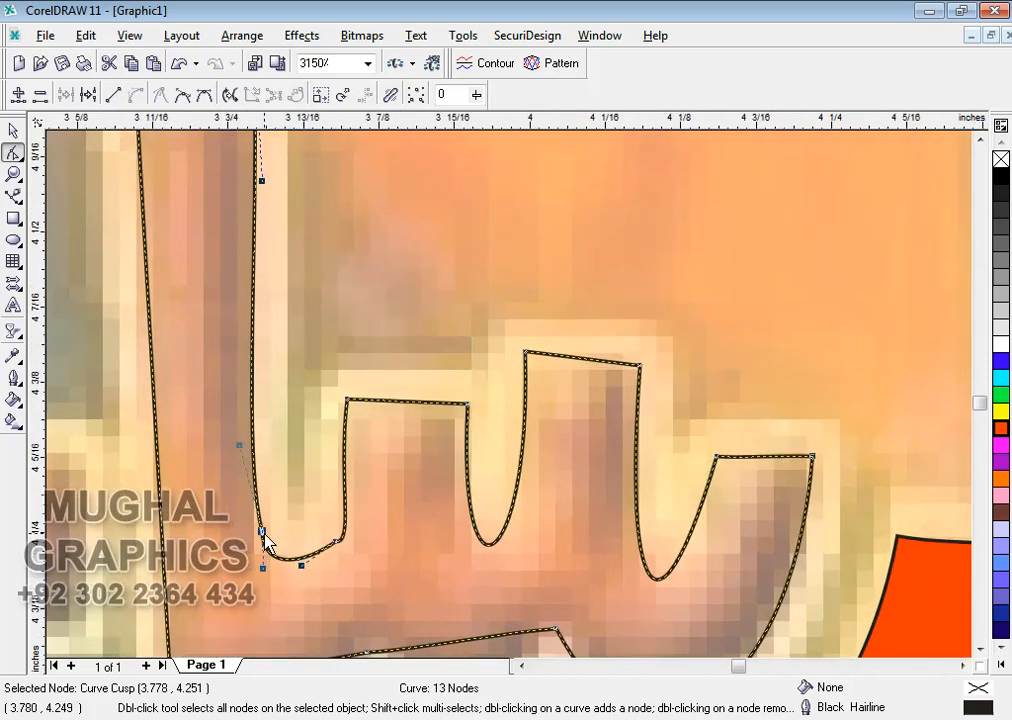
{"action": "left_click_drag", "start_coordinate": [259, 531], "coordinate": [309, 572]}
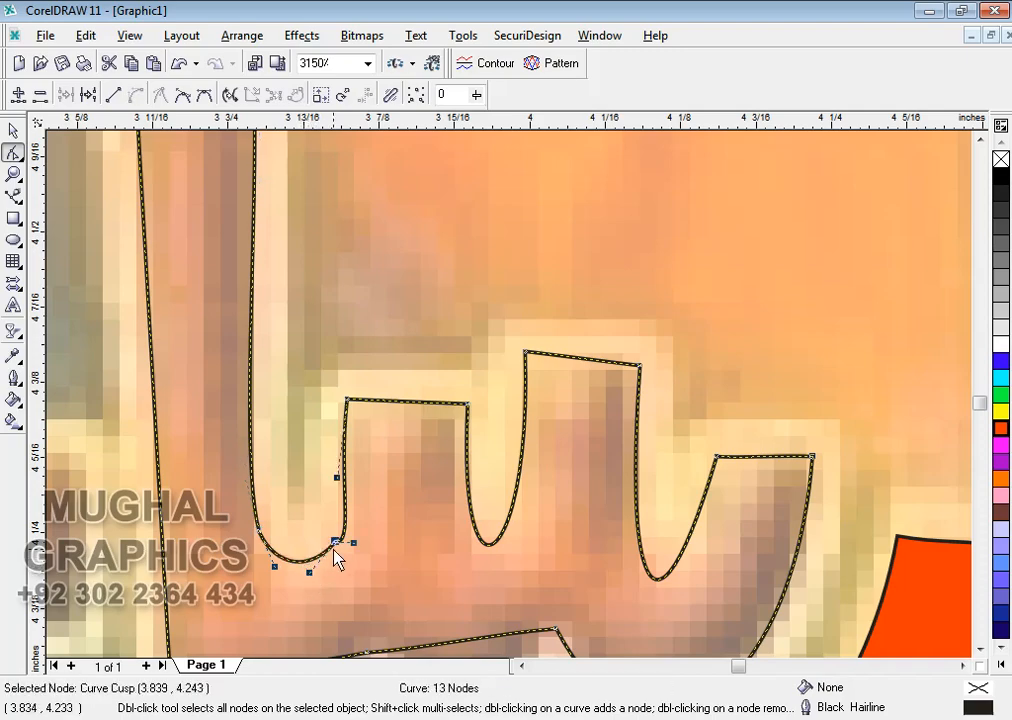
{"action": "left_click_drag", "start_coordinate": [339, 481], "coordinate": [335, 478]}
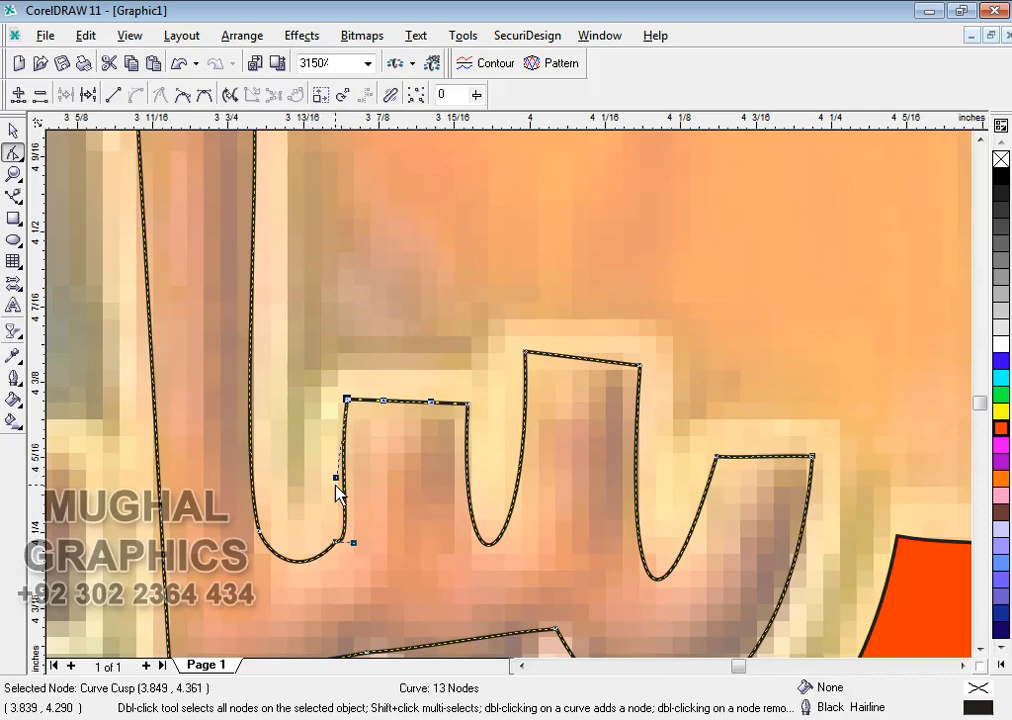
Step: Delete the cusp node on the first tooth's side of the first notch and reshape the notch into one smooth rounded curve
{"action": "left_click", "coordinate": [337, 542]}
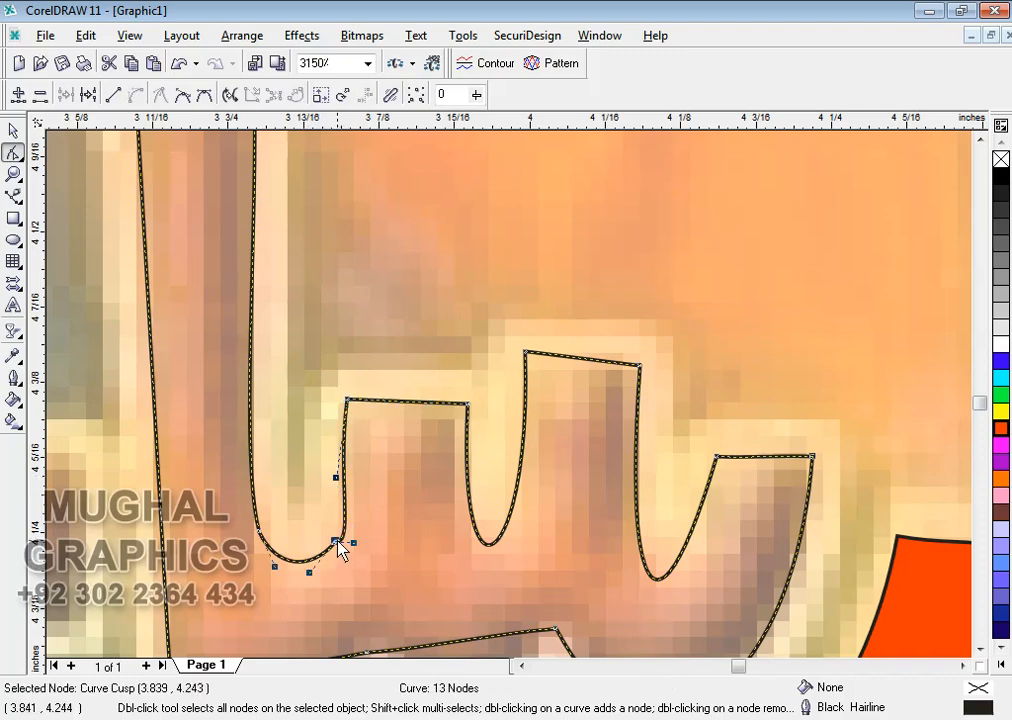
{"action": "key", "text": "Delete"}
{"action": "mouse_move", "coordinate": [325, 549]}
{"action": "left_mouse_down"}
{"action": "mouse_move", "coordinate": [340, 549]}
{"action": "mouse_move", "coordinate": [309, 564]}
{"action": "mouse_move", "coordinate": [332, 538]}
{"action": "left_mouse_up"}
{"action": "left_click", "coordinate": [259, 532]}
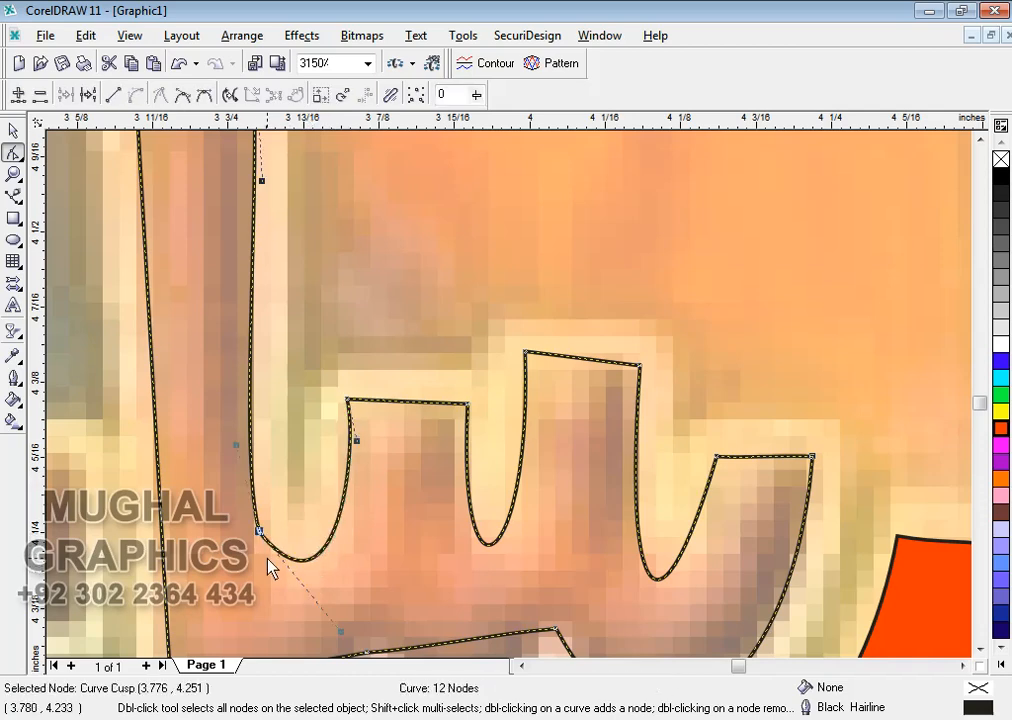
{"action": "left_click_drag", "start_coordinate": [341, 640], "coordinate": [300, 622]}
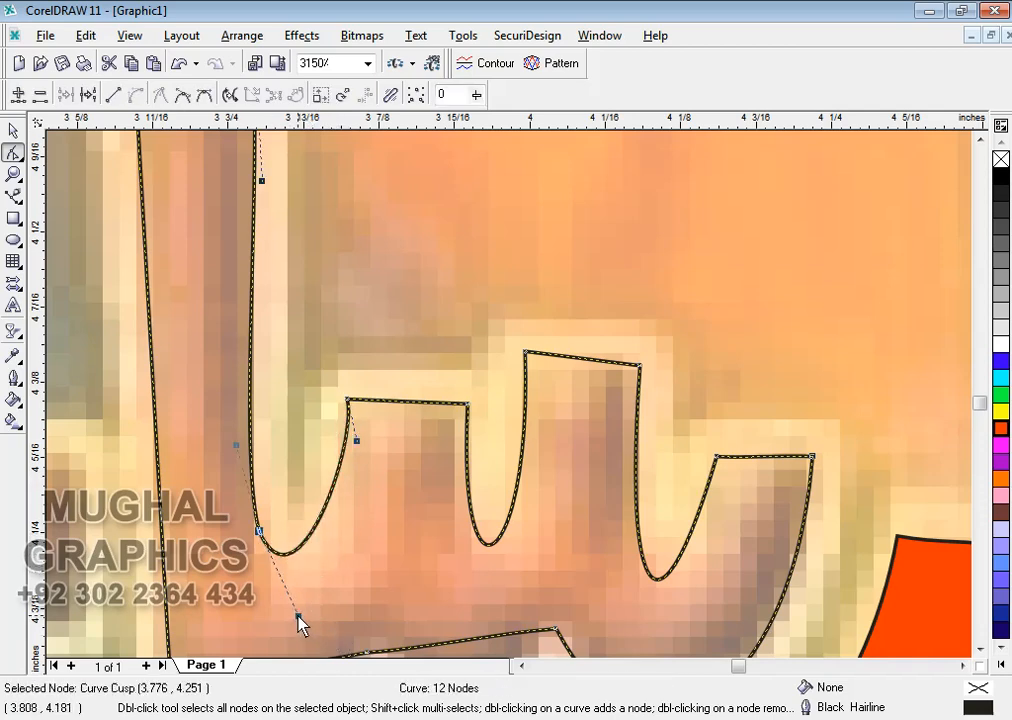
{"action": "left_click_drag", "start_coordinate": [330, 517], "coordinate": [338, 528]}
{"action": "scroll", "coordinate": [370, 529], "scroll_direction": "down", "scroll_amount": 4}
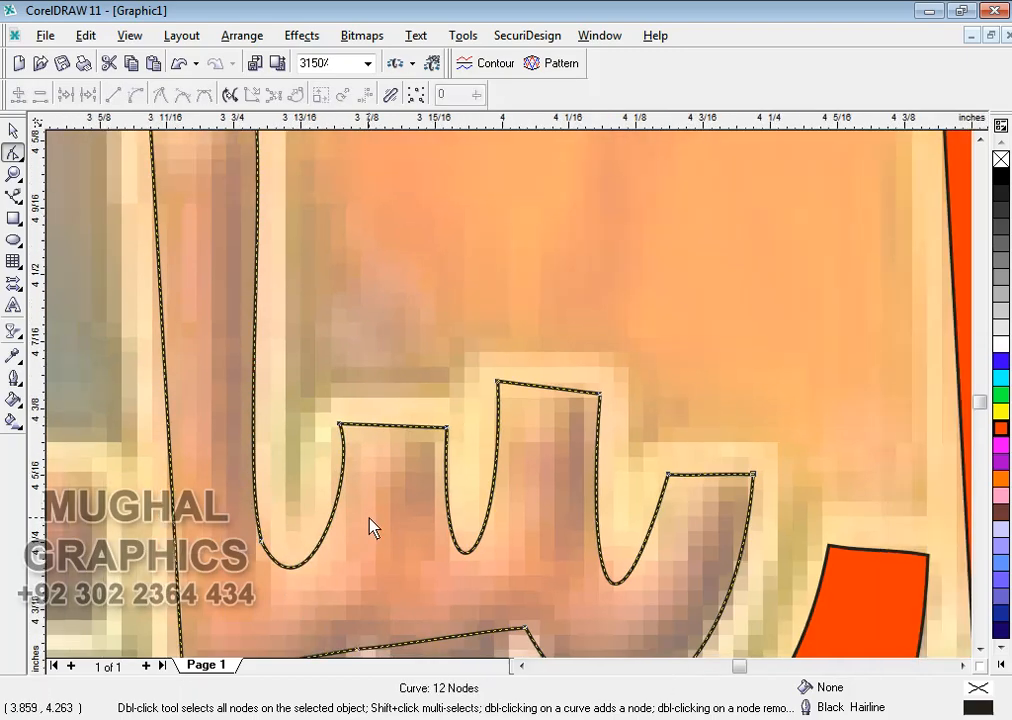
{"action": "scroll", "coordinate": [388, 510], "scroll_direction": "down", "scroll_amount": 15}
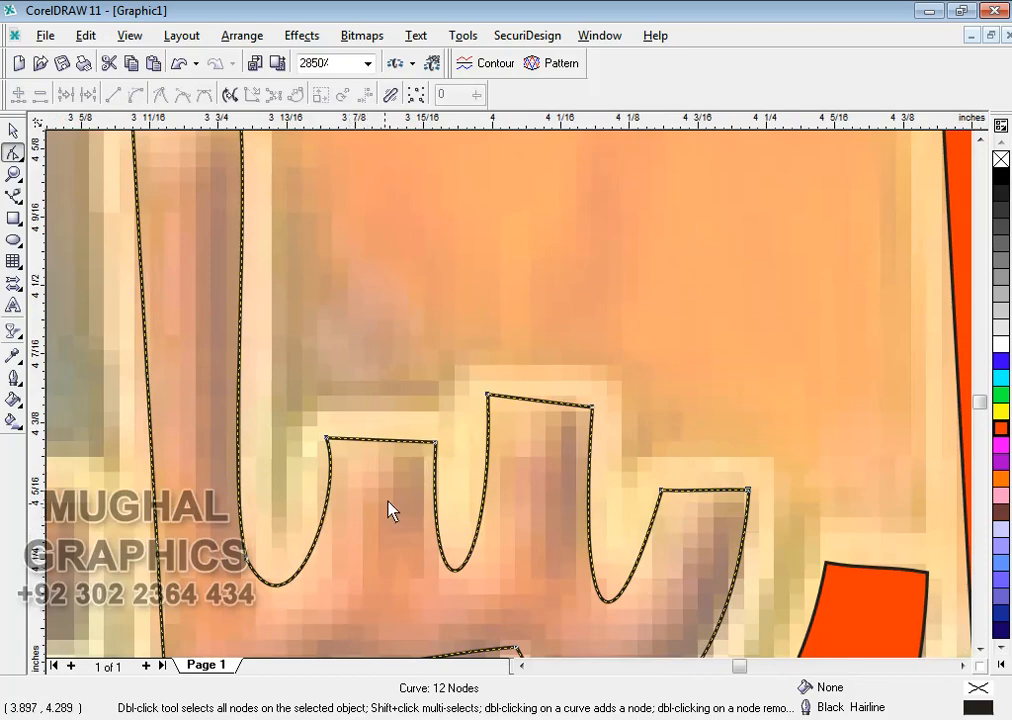
{"action": "scroll", "coordinate": [392, 510], "scroll_direction": "up", "scroll_amount": 10}
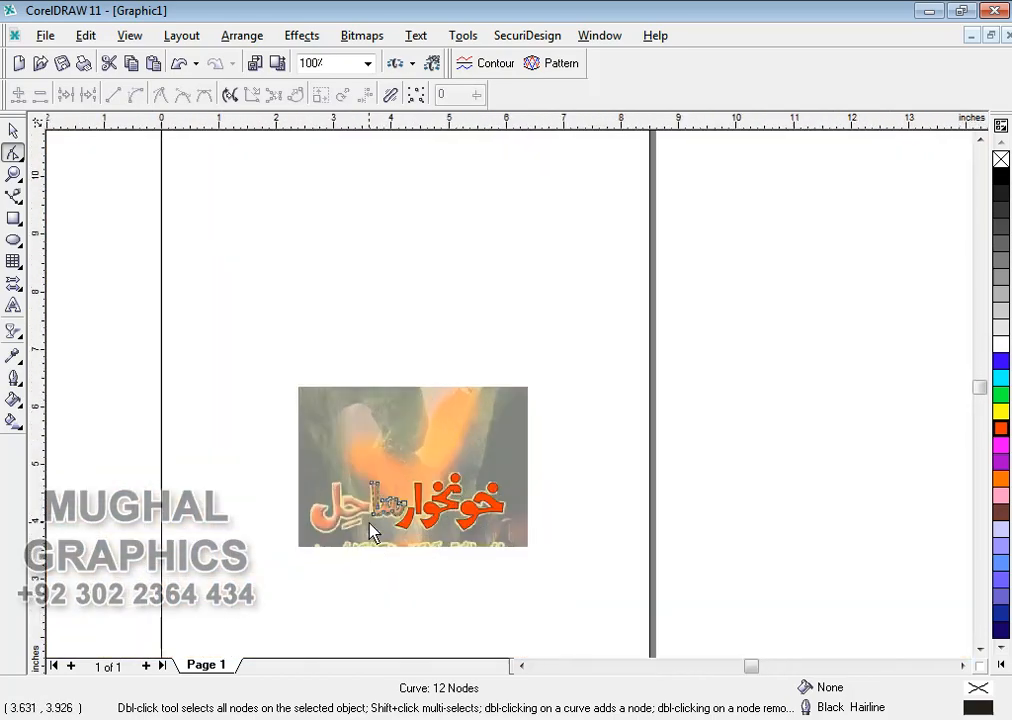
Step: Curve the letter's straight bottom edges downward into rounded scallops, including the base under the tall stroke
{"action": "scroll", "coordinate": [397, 487], "scroll_direction": "up", "scroll_amount": 3}
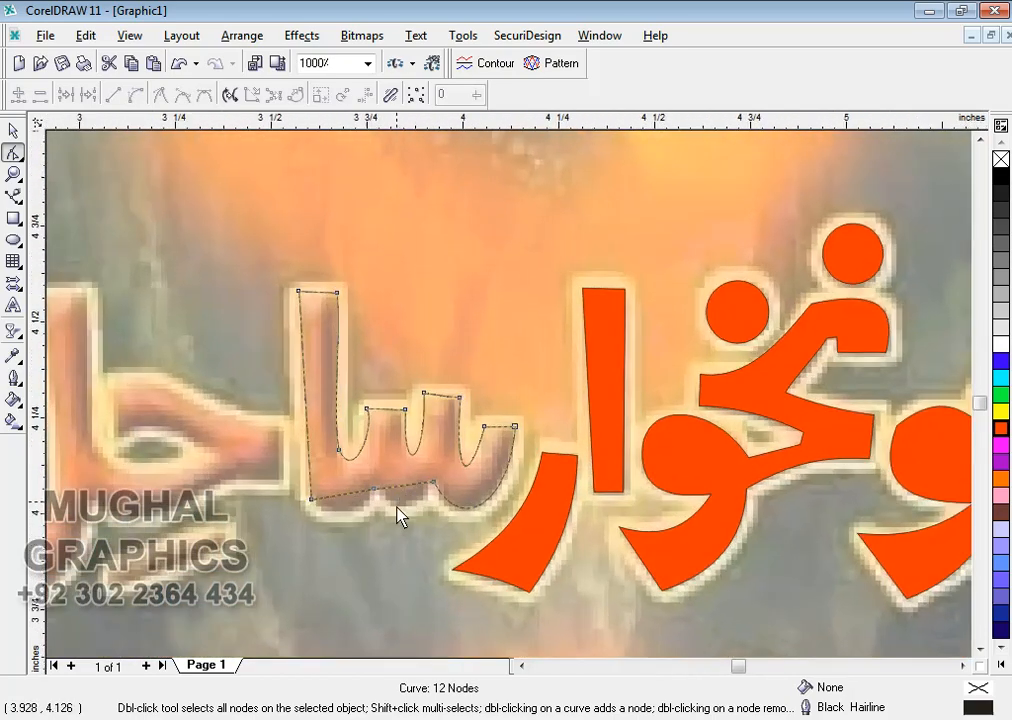
{"action": "left_click_drag", "start_coordinate": [395, 501], "coordinate": [397, 531]}
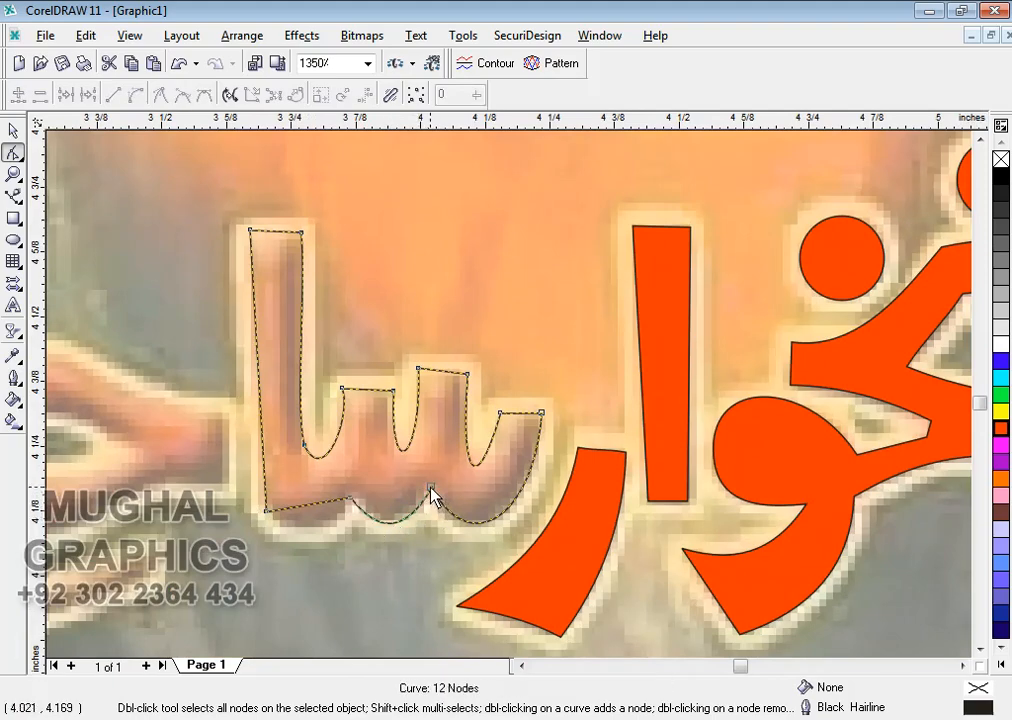
{"action": "left_click", "coordinate": [432, 497]}
{"action": "left_click_drag", "start_coordinate": [302, 516], "coordinate": [292, 546]}
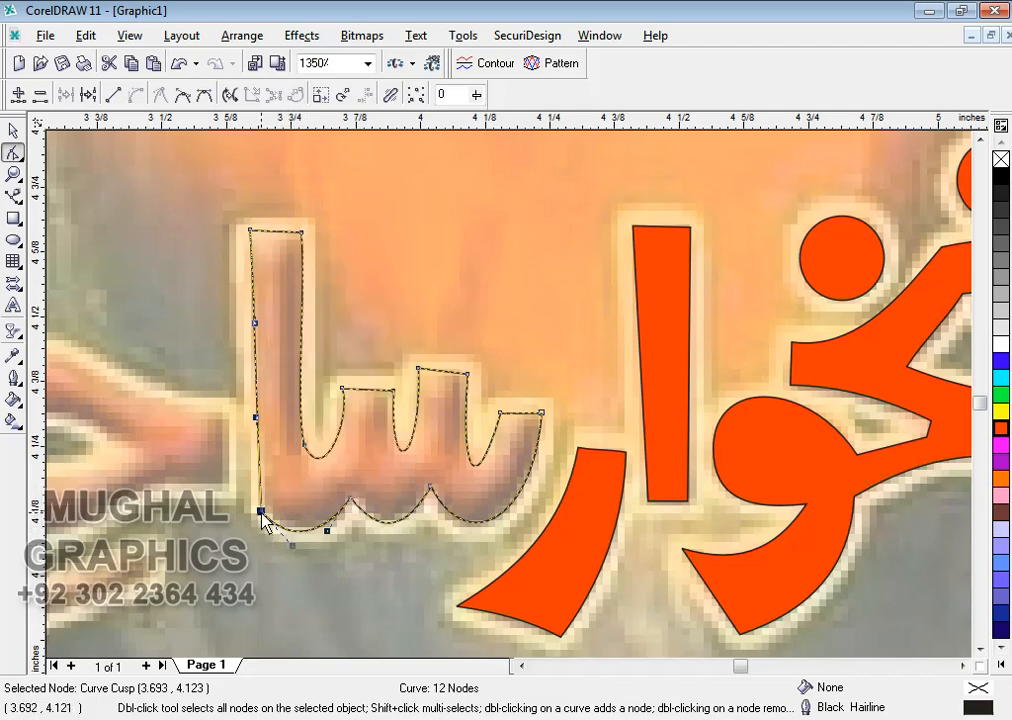
Step: Try making the node at the tall stroke's lower outer corner smooth and reshaping the curve there
{"action": "scroll", "coordinate": [261, 520], "scroll_direction": "up", "scroll_amount": 1}
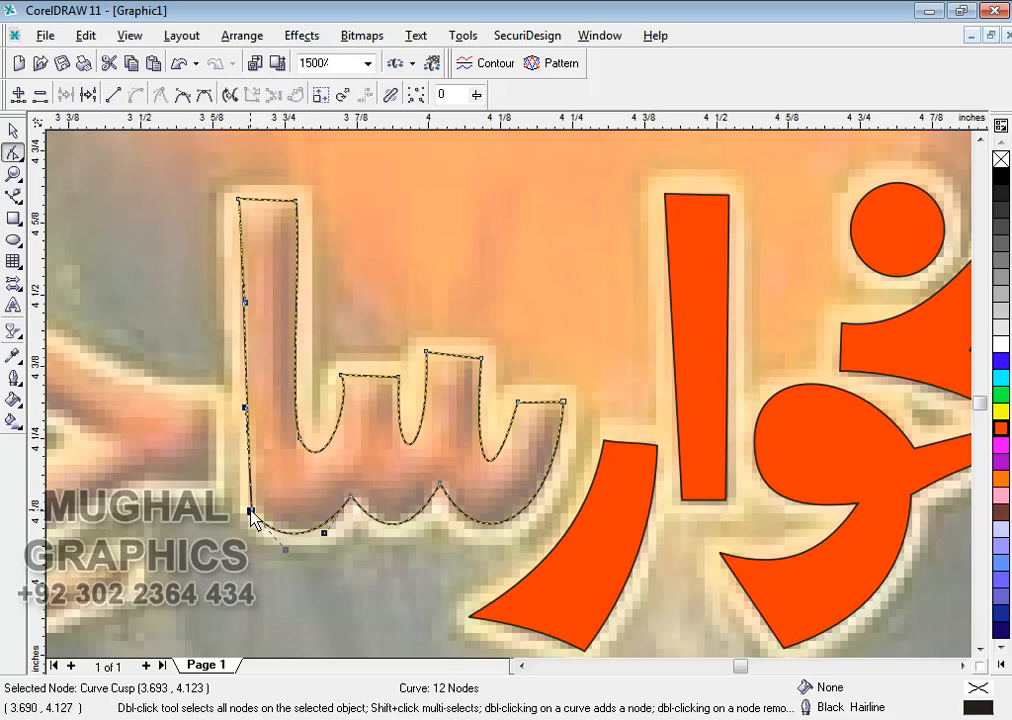
{"action": "right_click", "coordinate": [251, 517]}
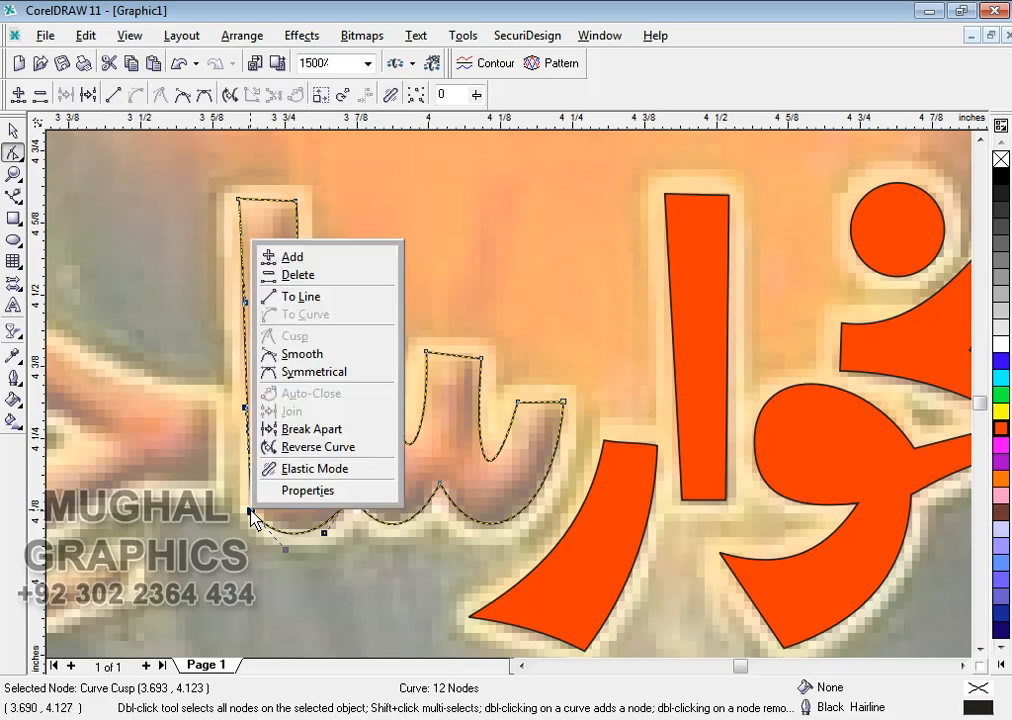
{"action": "left_click", "coordinate": [325, 355]}
{"action": "scroll", "coordinate": [265, 545], "scroll_direction": "up", "scroll_amount": 1}
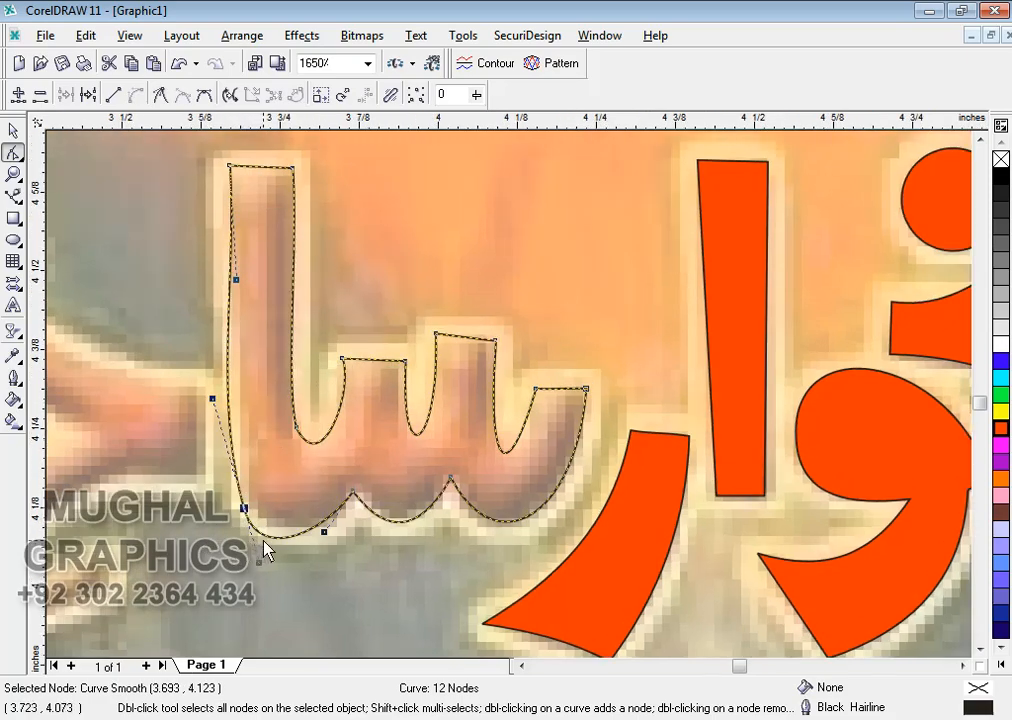
{"action": "left_click_drag", "start_coordinate": [254, 529], "coordinate": [266, 540]}
{"action": "key", "text": "ctrl+z"}
Step: Fill the toothed letter with red and adjust the lower outer corner node and its handles to follow the bitmap edge
{"action": "left_click_drag", "start_coordinate": [238, 394], "coordinate": [230, 394]}
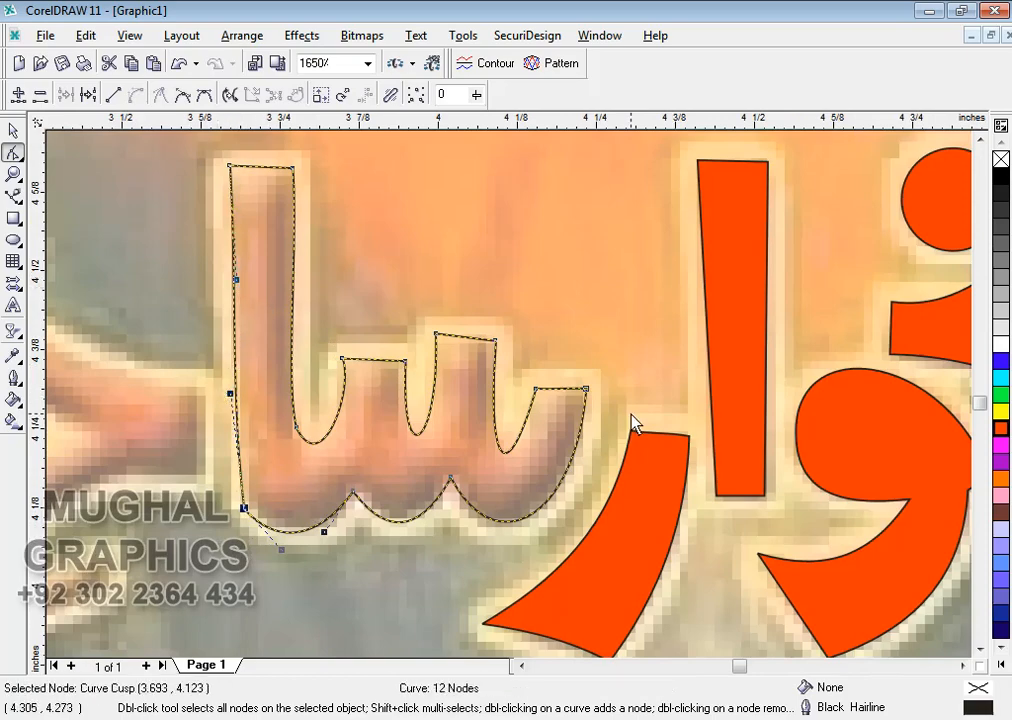
{"action": "left_click", "coordinate": [1000, 428]}
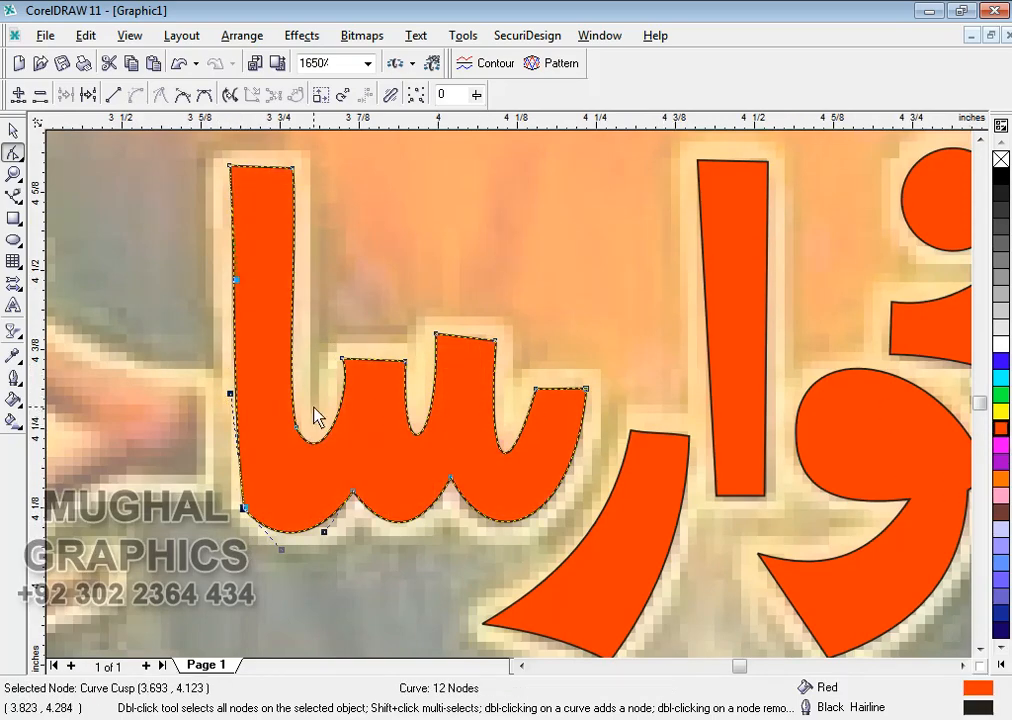
{"action": "left_click_drag", "start_coordinate": [230, 395], "coordinate": [226, 396]}
{"action": "scroll", "coordinate": [232, 480], "scroll_direction": "up", "scroll_amount": 1}
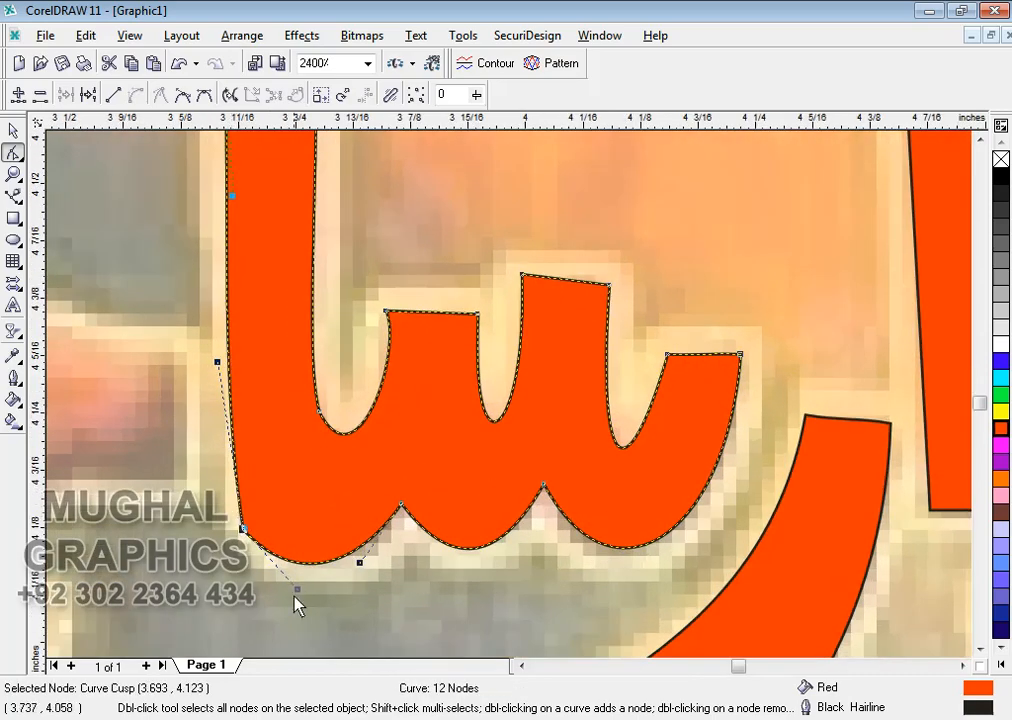
{"action": "left_click_drag", "start_coordinate": [256, 548], "coordinate": [238, 533]}
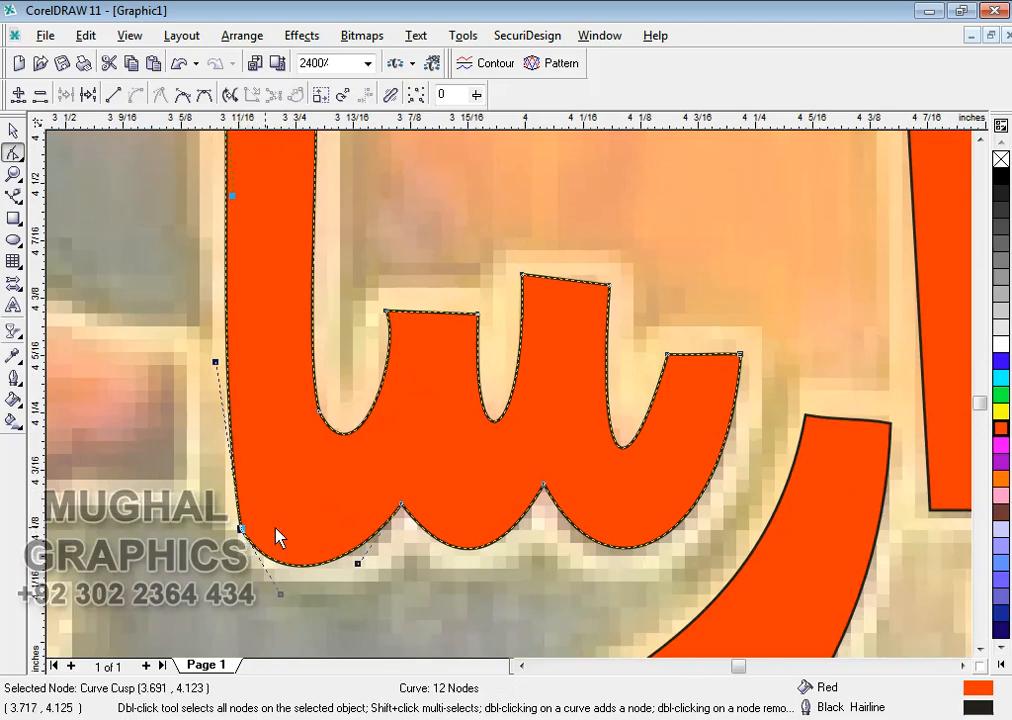
{"action": "scroll", "coordinate": [300, 536], "scroll_direction": "down", "scroll_amount": 1}
{"action": "scroll", "coordinate": [314, 540], "scroll_direction": "down", "scroll_amount": 15}
{"action": "scroll", "coordinate": [278, 545], "scroll_direction": "up", "scroll_amount": 12}
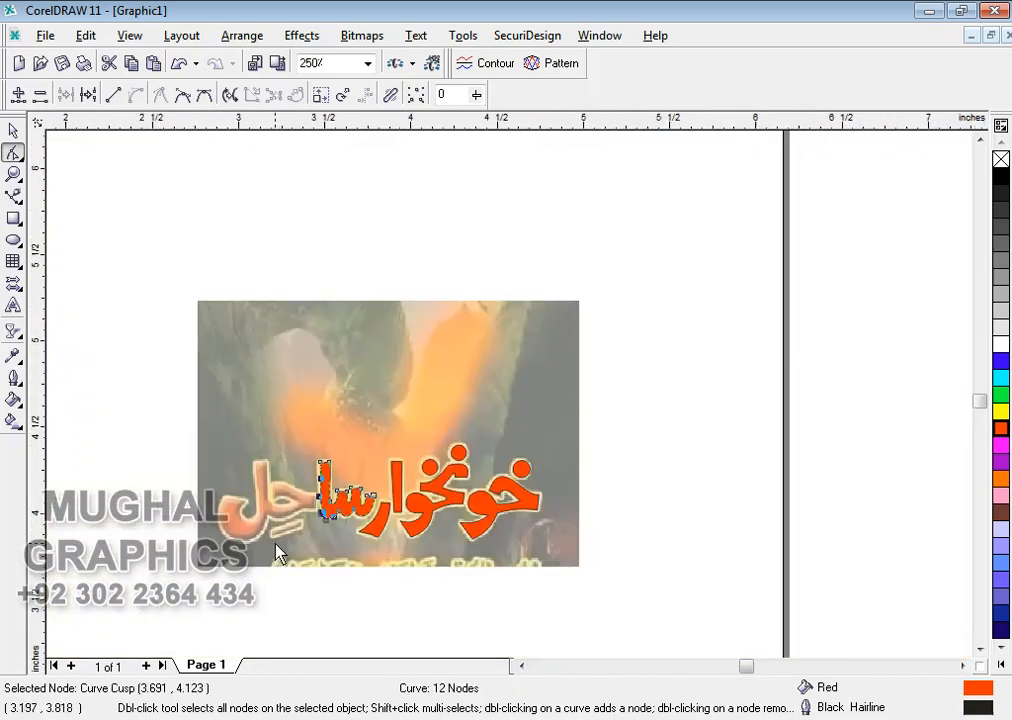
Step: Reselect the red toothed letter for node editing and bow the tall stroke's outer edge slightly outward
{"action": "left_click", "coordinate": [13, 131]}
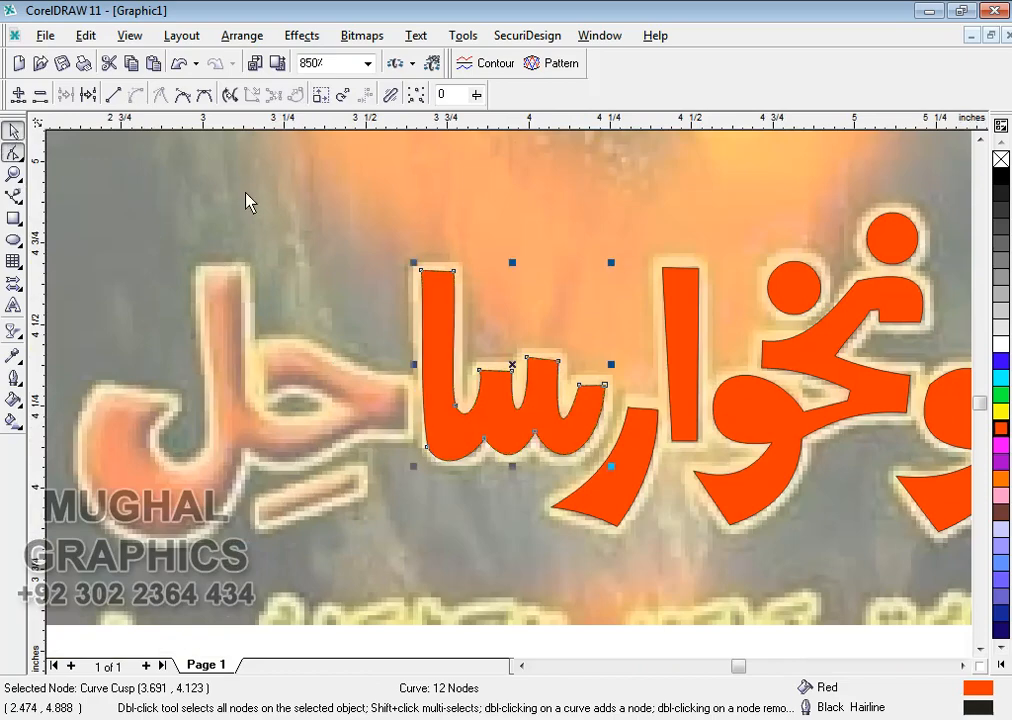
{"action": "left_click", "coordinate": [284, 233]}
{"action": "scroll", "coordinate": [413, 391], "scroll_direction": "up", "scroll_amount": 4}
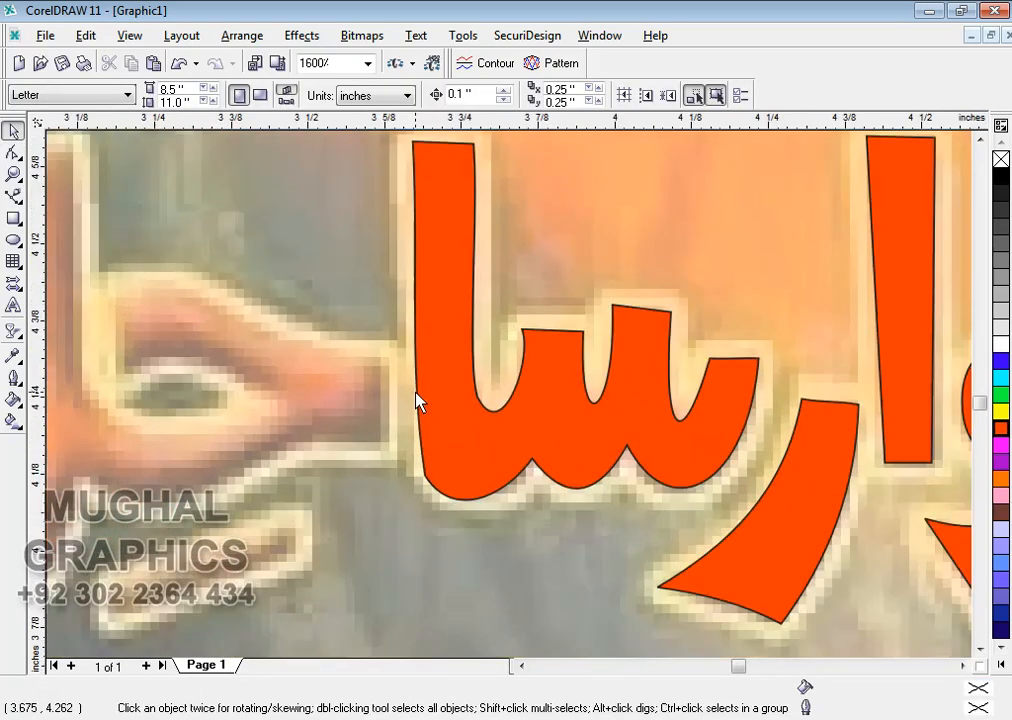
{"action": "left_click", "coordinate": [416, 280]}
{"action": "key", "text": "F10"}
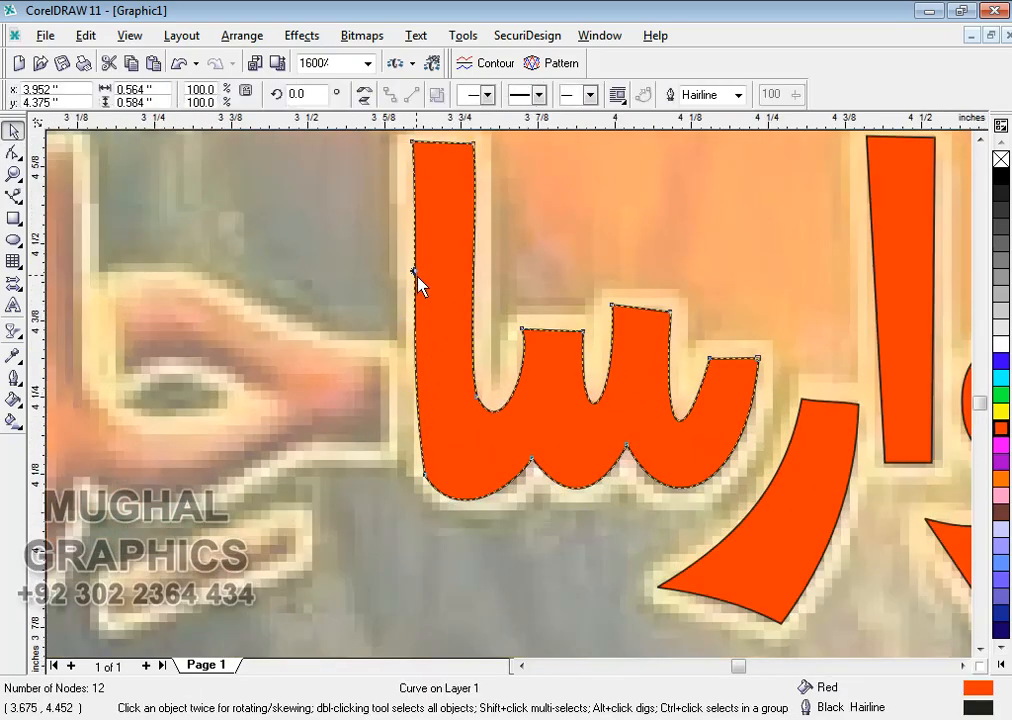
{"action": "left_click_drag", "start_coordinate": [416, 280], "coordinate": [412, 281]}
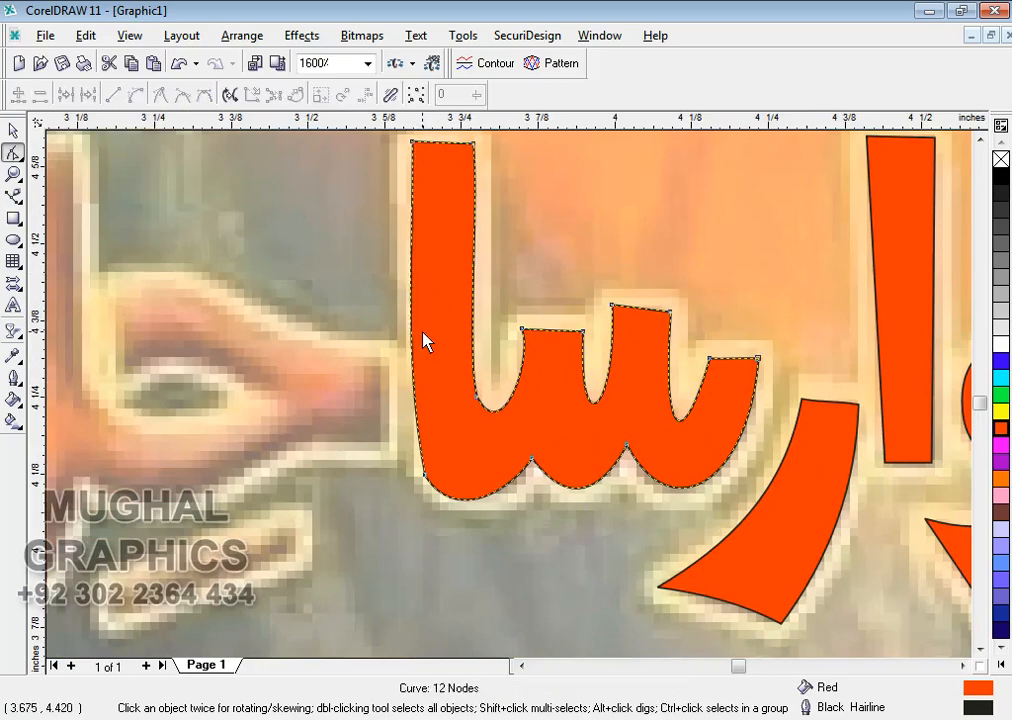
Step: Make the tall stroke's lower outer corner node smooth and refine the handles and outer edge for an even rounded corner
{"action": "left_click", "coordinate": [425, 477]}
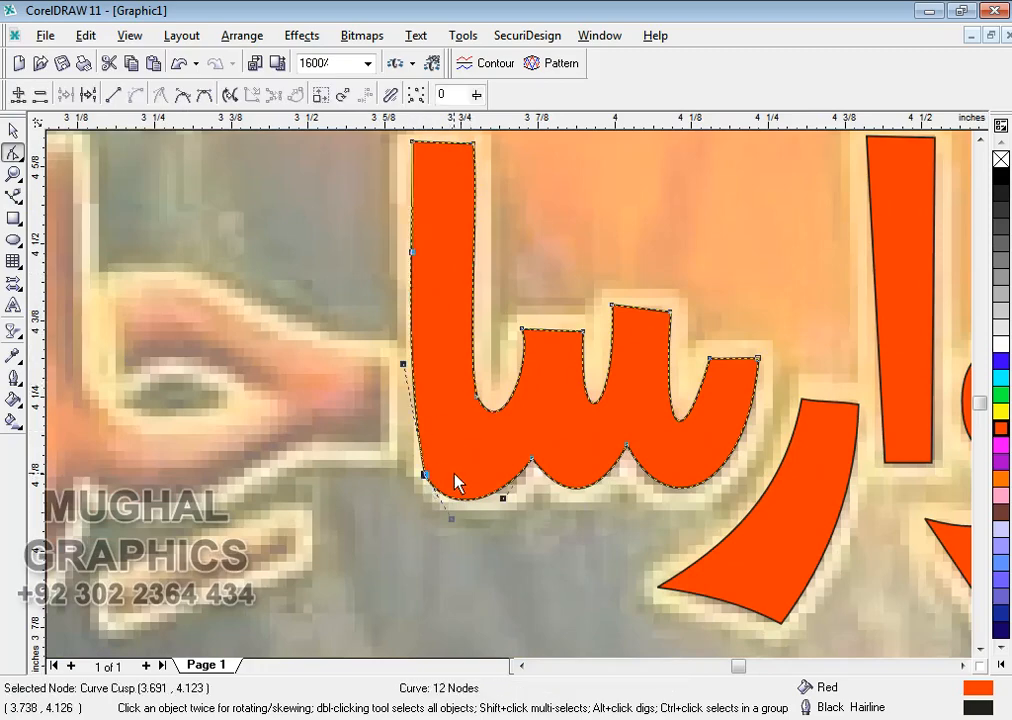
{"action": "right_click", "coordinate": [427, 482]}
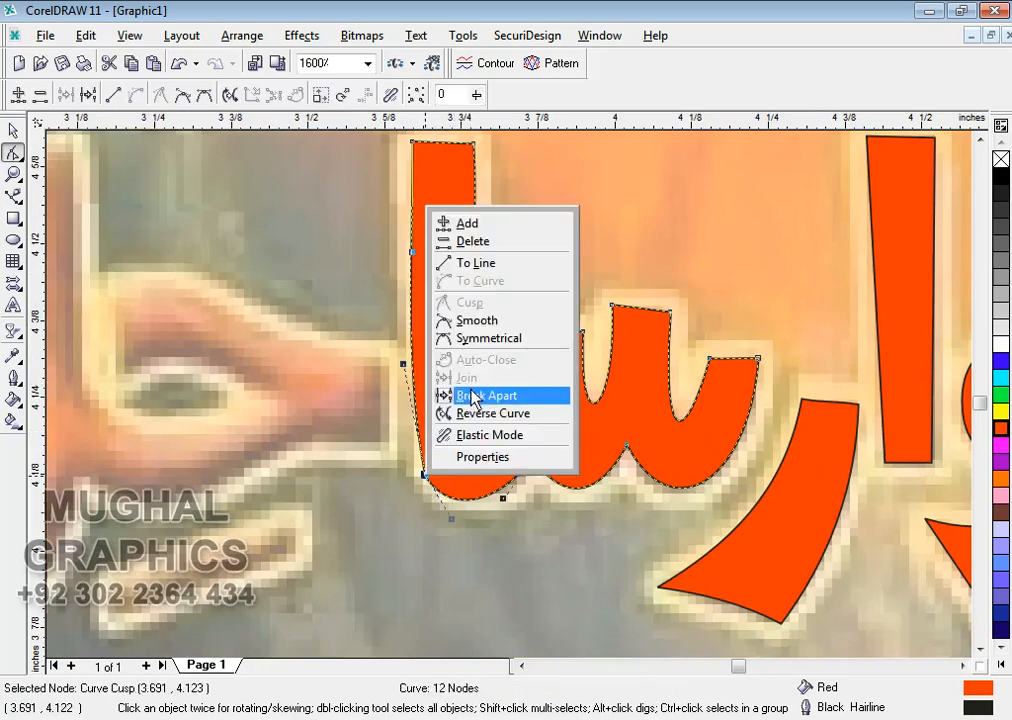
{"action": "left_click", "coordinate": [477, 320]}
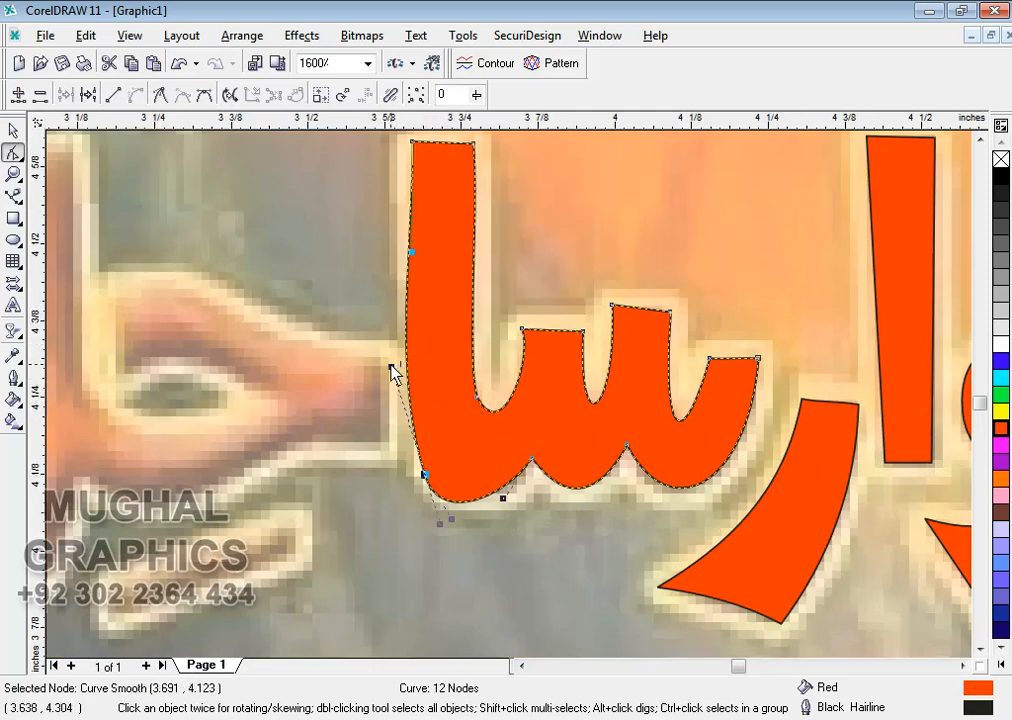
{"action": "left_click_drag", "start_coordinate": [392, 367], "coordinate": [400, 373]}
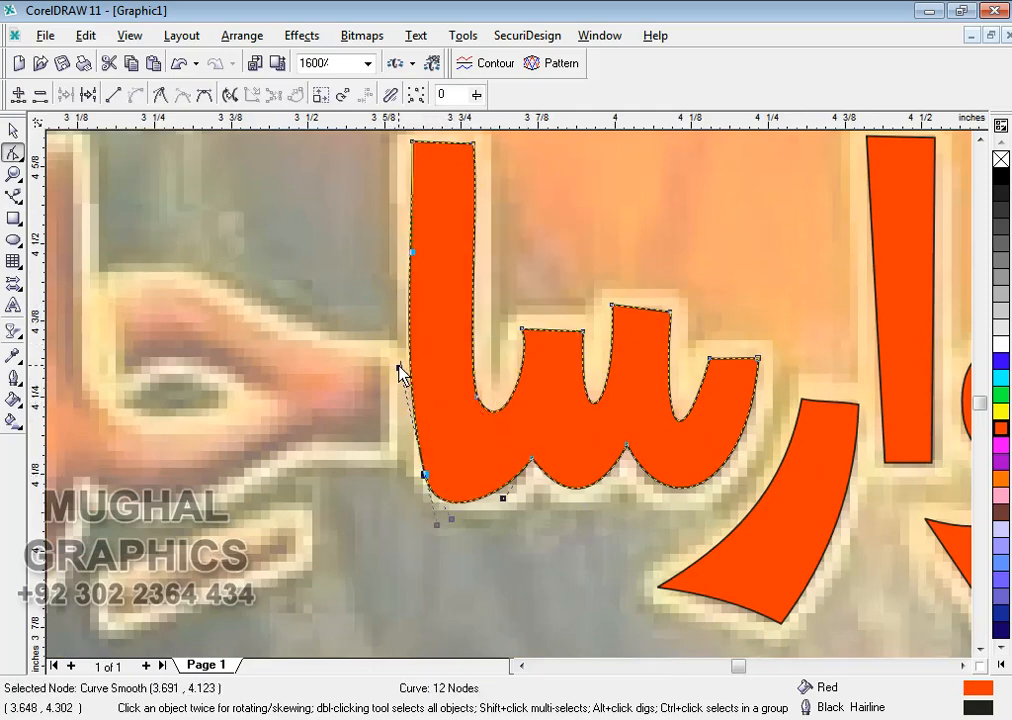
{"action": "left_click_drag", "start_coordinate": [506, 504], "coordinate": [509, 515]}
{"action": "scroll", "coordinate": [583, 500], "scroll_direction": "down", "scroll_amount": 2}
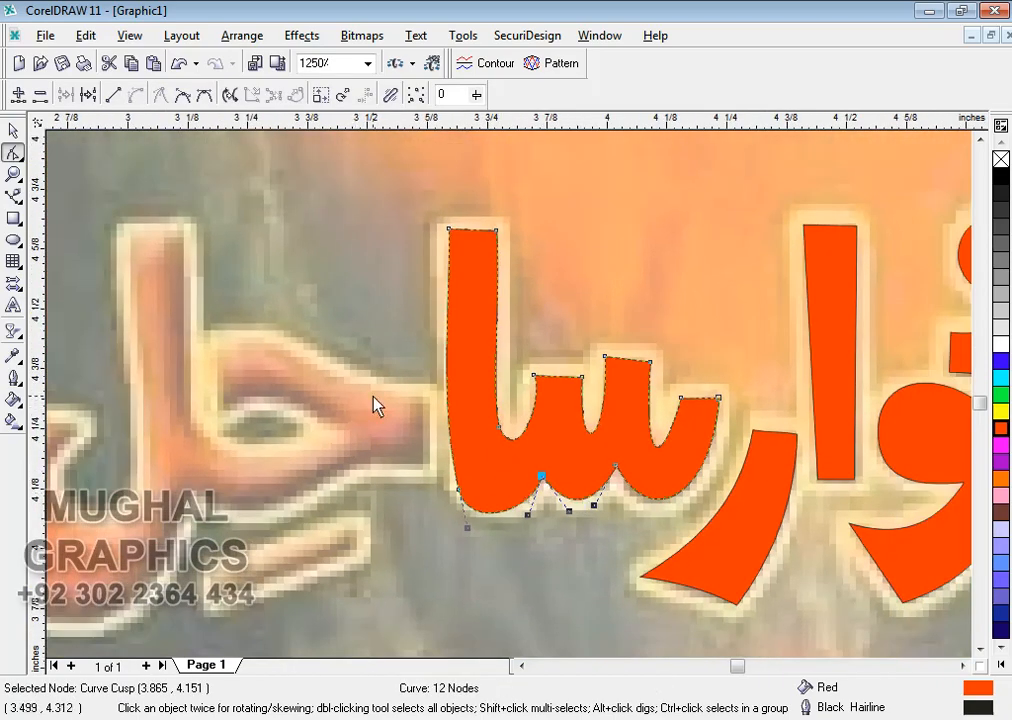
{"action": "left_click_drag", "start_coordinate": [449, 369], "coordinate": [454, 370]}
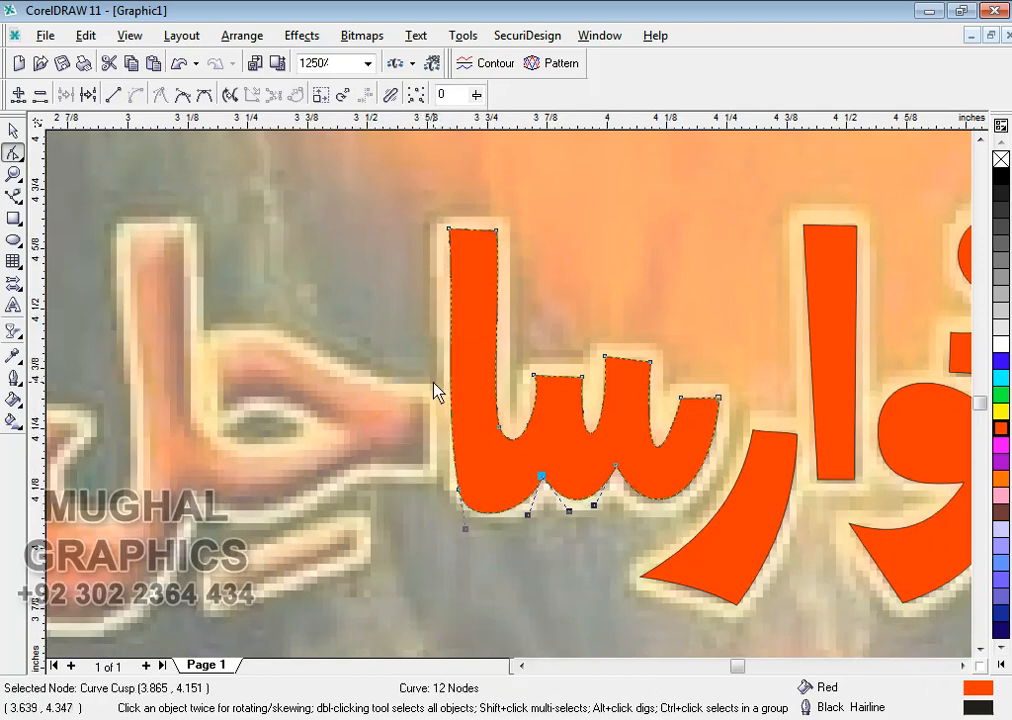
Step: Start a Bezier outline on the next letter group, placing nodes along the loop's top, blunt right end and underside
{"action": "left_click", "coordinate": [13, 196]}
{"action": "left_click", "coordinate": [214, 348]}
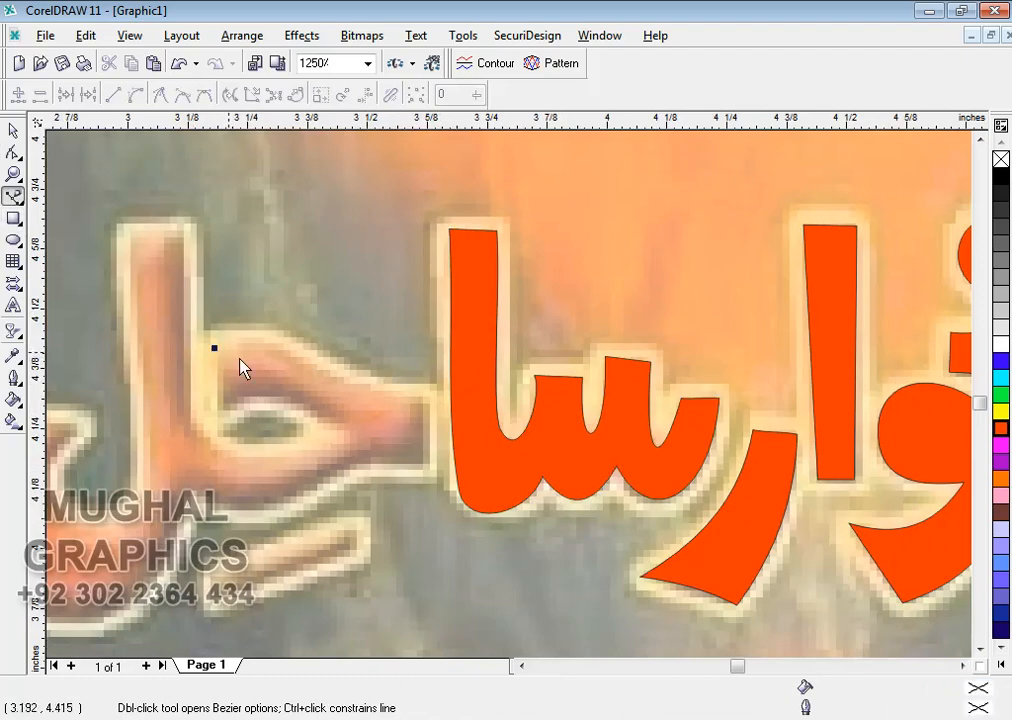
{"action": "left_click", "coordinate": [421, 398]}
{"action": "left_click", "coordinate": [424, 462]}
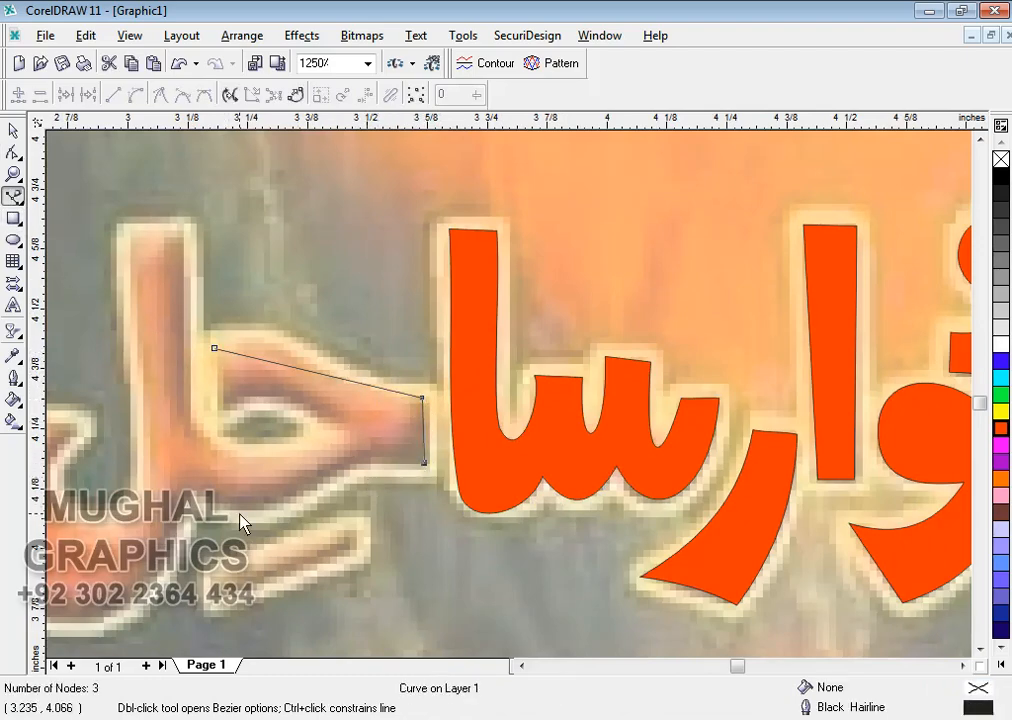
{"action": "left_click", "coordinate": [188, 490]}
{"action": "scroll", "coordinate": [294, 512], "scroll_direction": "down", "scroll_amount": 1}
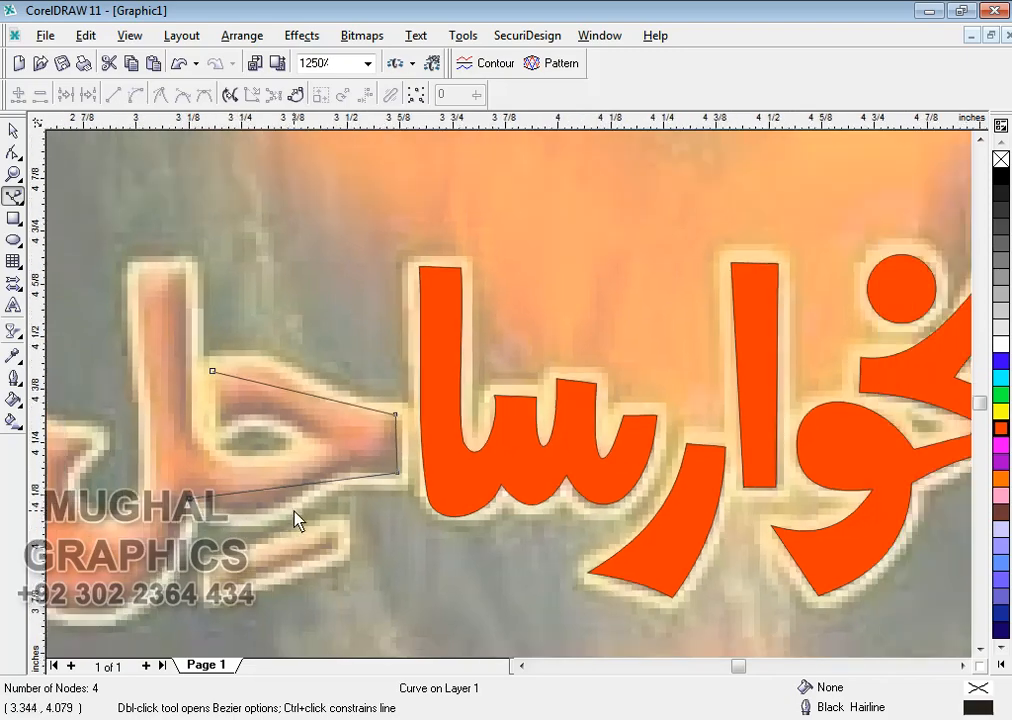
Step: Continue the Bezier outline around the bowl, placing nodes on its outer edge, both upper tip corners and inner base
{"action": "left_click", "coordinate": [521, 667]}
{"action": "left_click", "coordinate": [521, 667]}
{"action": "left_click", "coordinate": [521, 667]}
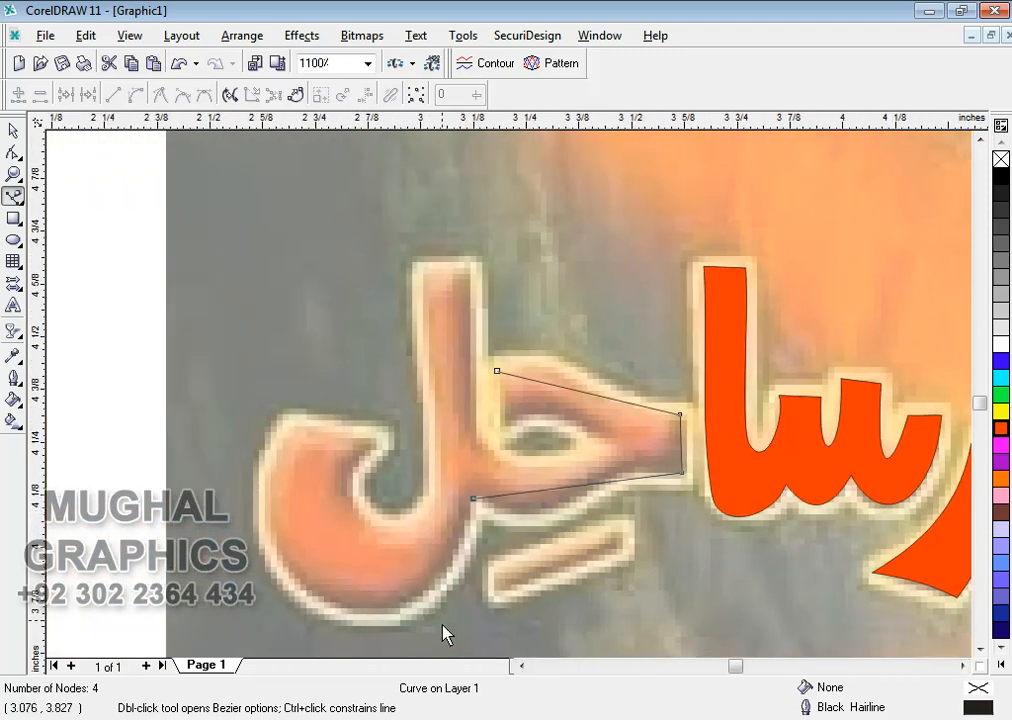
{"action": "left_click", "coordinate": [268, 518]}
{"action": "left_click", "coordinate": [288, 425]}
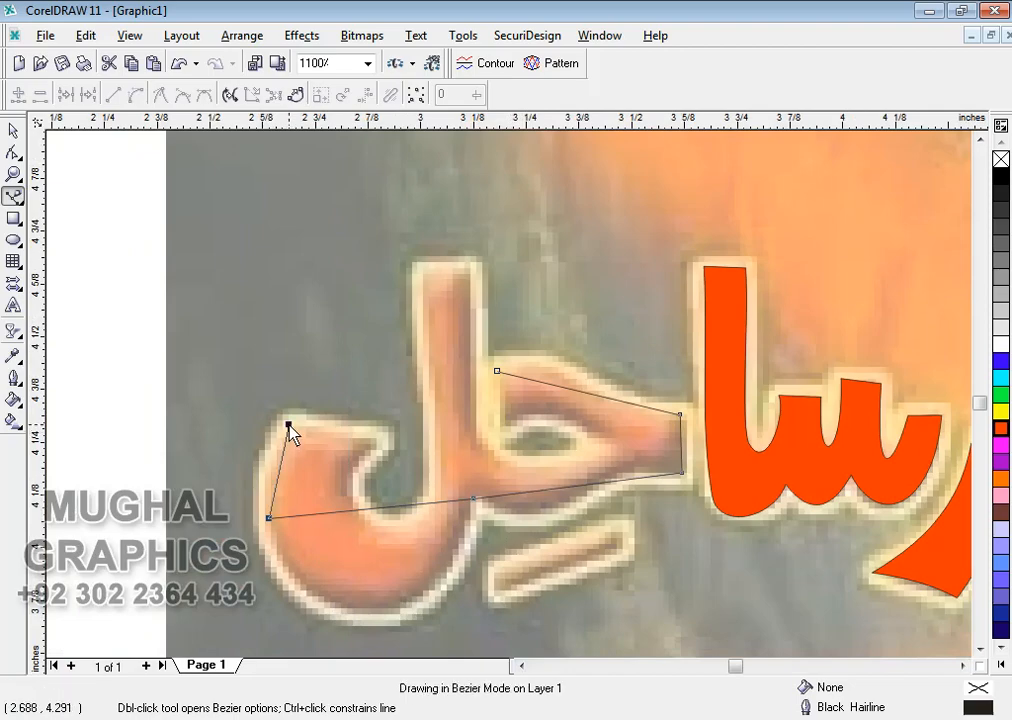
{"action": "left_click", "coordinate": [378, 441]}
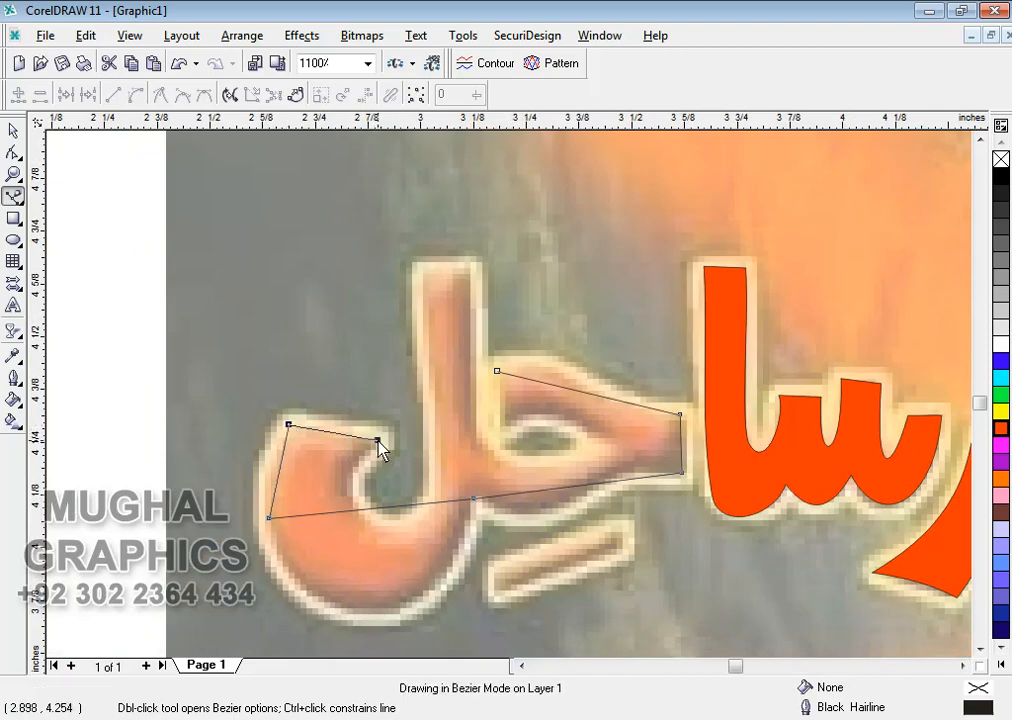
{"action": "left_click", "coordinate": [390, 521]}
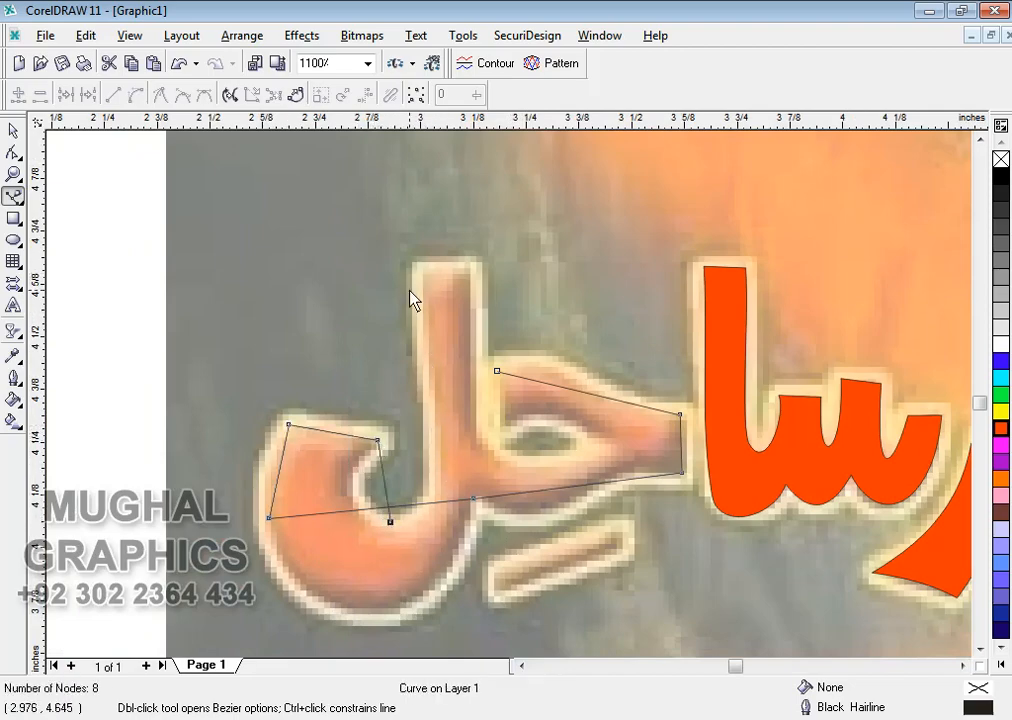
Step: Continue the Bezier outline around the tall stroke and the loop's inner eye, closing it at the starting node
{"action": "left_click", "coordinate": [430, 476]}
{"action": "left_click", "coordinate": [417, 271]}
{"action": "left_click", "coordinate": [466, 270]}
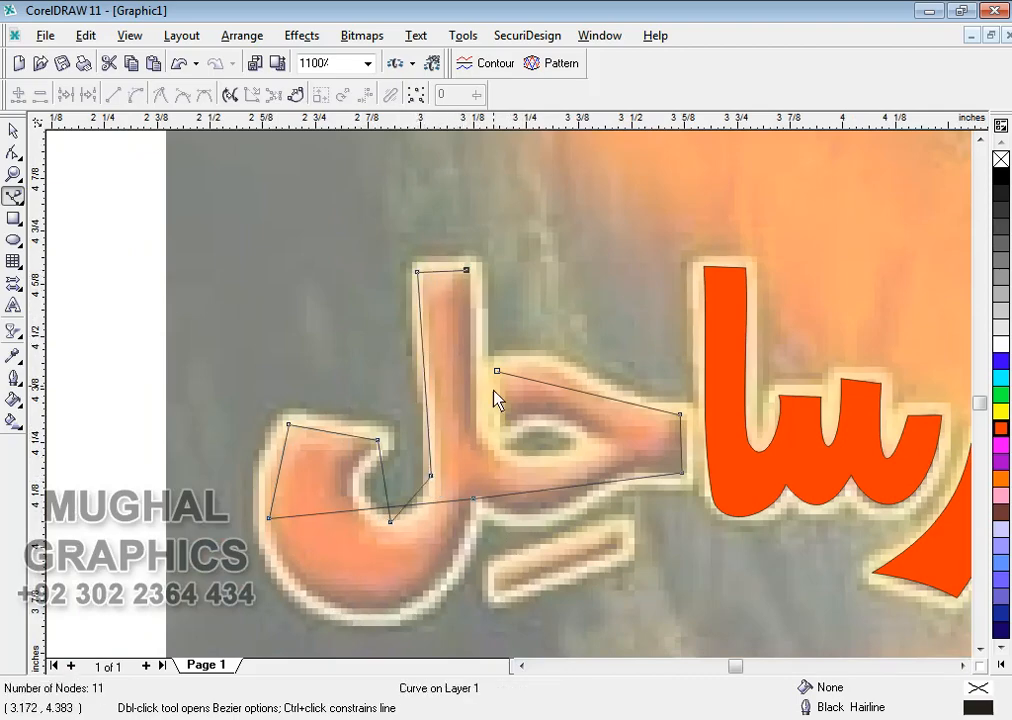
{"action": "left_click", "coordinate": [478, 438]}
{"action": "left_click", "coordinate": [605, 446]}
{"action": "left_click", "coordinate": [504, 429]}
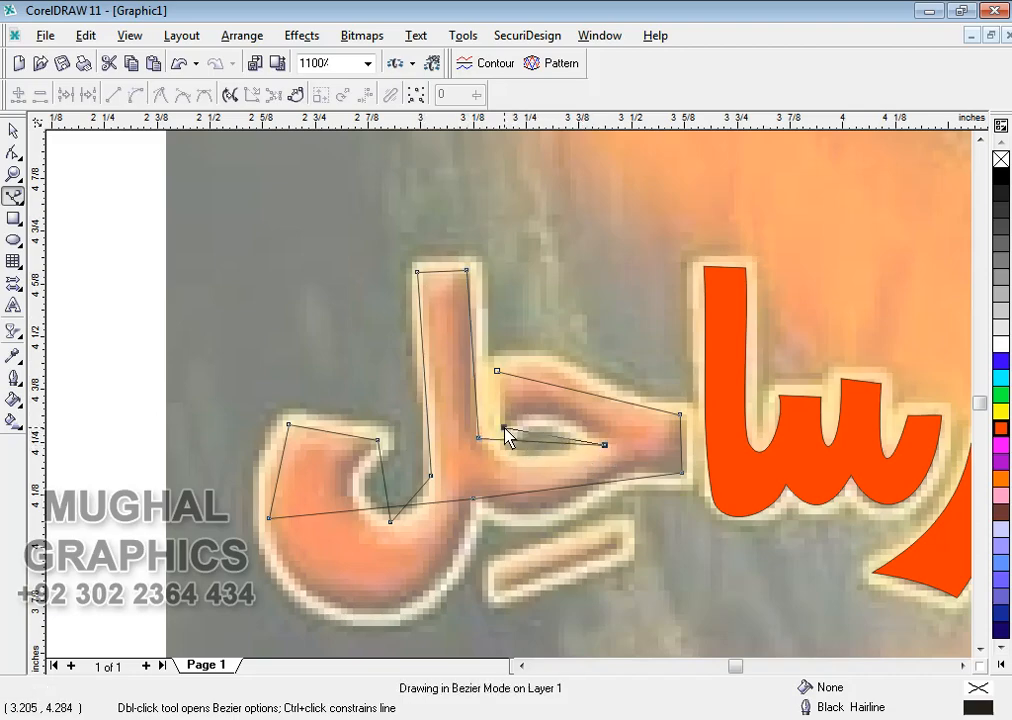
{"action": "left_click", "coordinate": [497, 372]}
Step: Select all nodes of the closed outline, convert its straight segments to curves, and deselect them
{"action": "key", "text": "F10"}
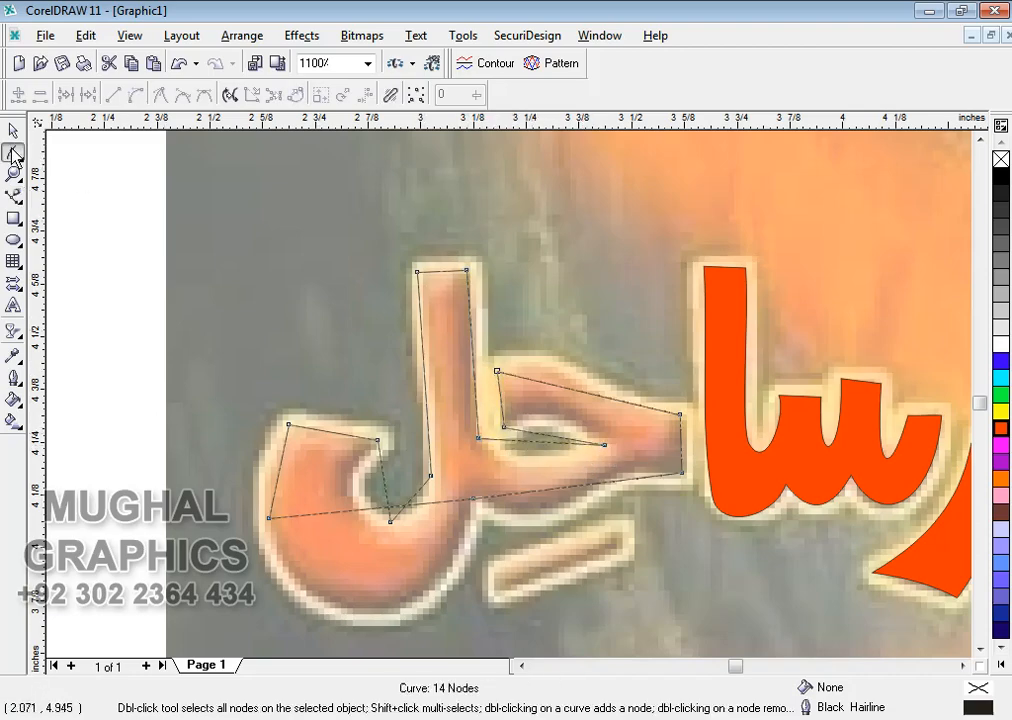
{"action": "left_click_drag", "start_coordinate": [704, 592], "coordinate": [718, 598]}
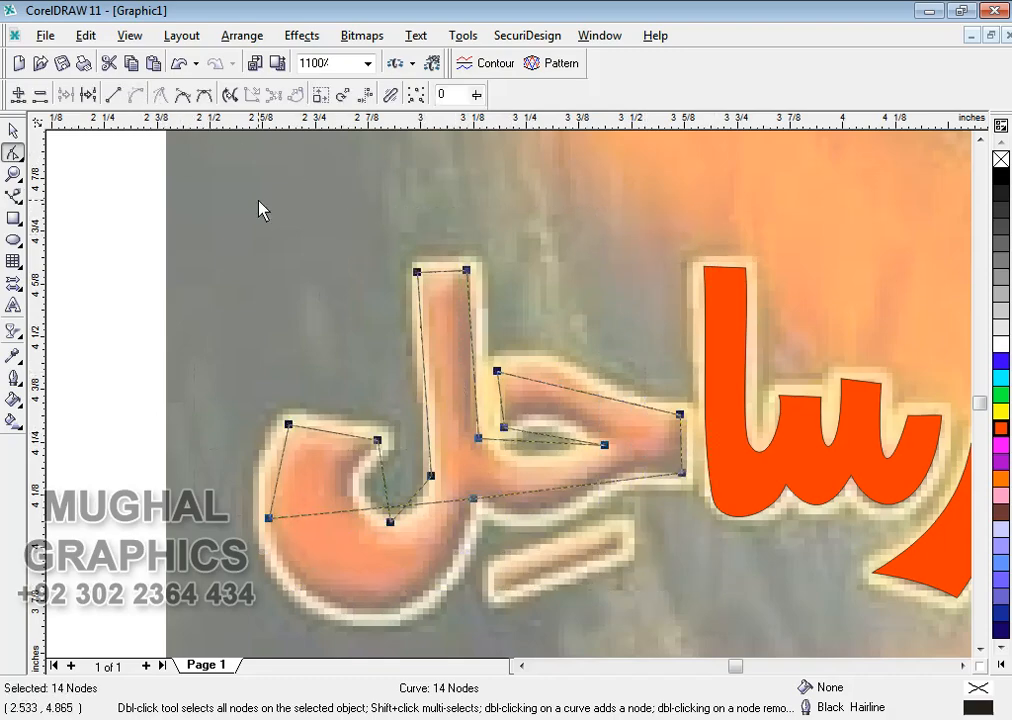
{"action": "left_click", "coordinate": [535, 360]}
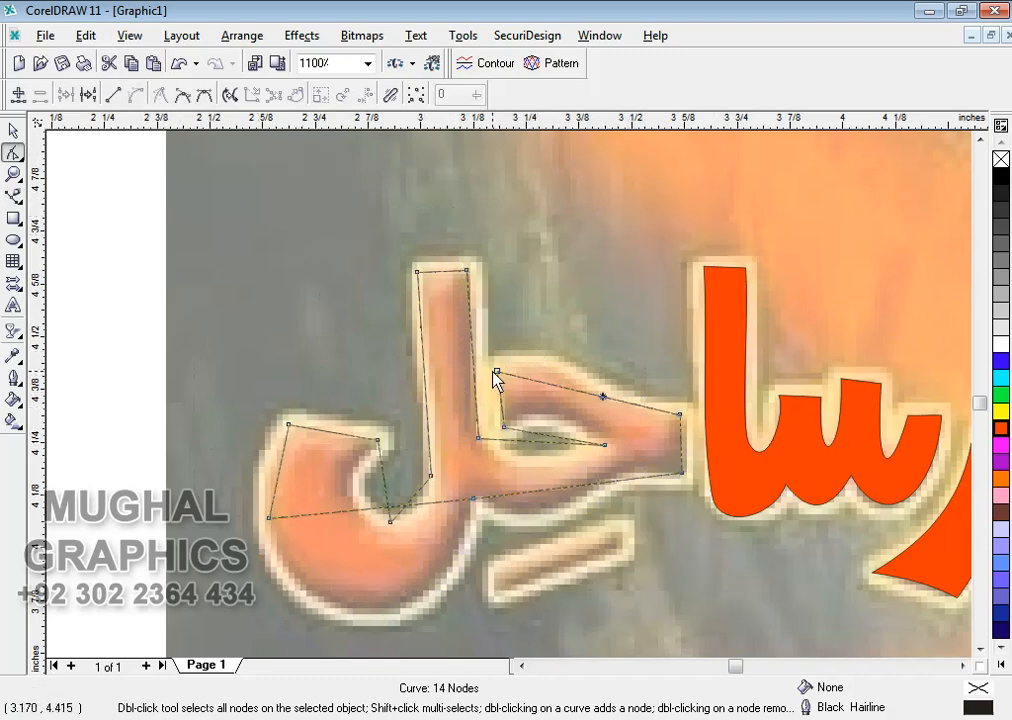
Step: Bend the loop's top edge into an S-curve and bow both edges of the inner eye to match the bitmap
{"action": "left_click", "coordinate": [495, 372]}
{"action": "left_click_drag", "start_coordinate": [561, 387], "coordinate": [560, 345]}
{"action": "left_click_drag", "start_coordinate": [620, 408], "coordinate": [614, 425]}
{"action": "left_click_drag", "start_coordinate": [554, 436], "coordinate": [545, 412]}
{"action": "scroll", "coordinate": [557, 422], "scroll_direction": "up", "scroll_amount": 1}
{"action": "left_click_drag", "start_coordinate": [607, 454], "coordinate": [607, 449]}
{"action": "left_click_drag", "start_coordinate": [543, 453], "coordinate": [540, 475]}
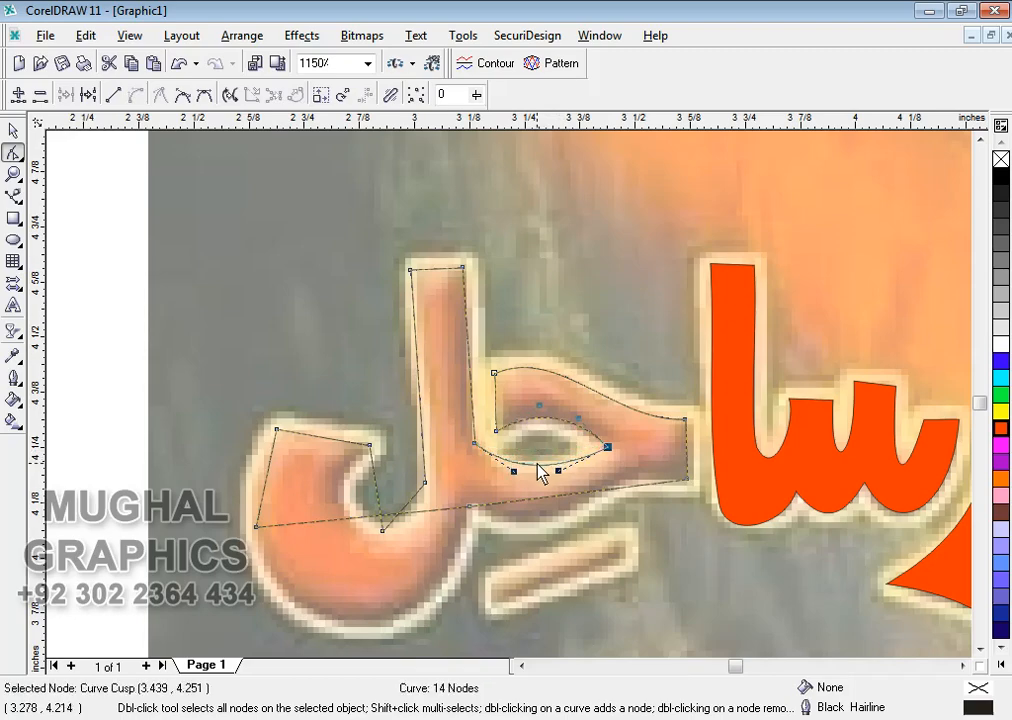
Step: Curve the tall stroke's left edge and round the bowl's inner edge up to its tip corner
{"action": "left_click_drag", "start_coordinate": [422, 436], "coordinate": [425, 435]}
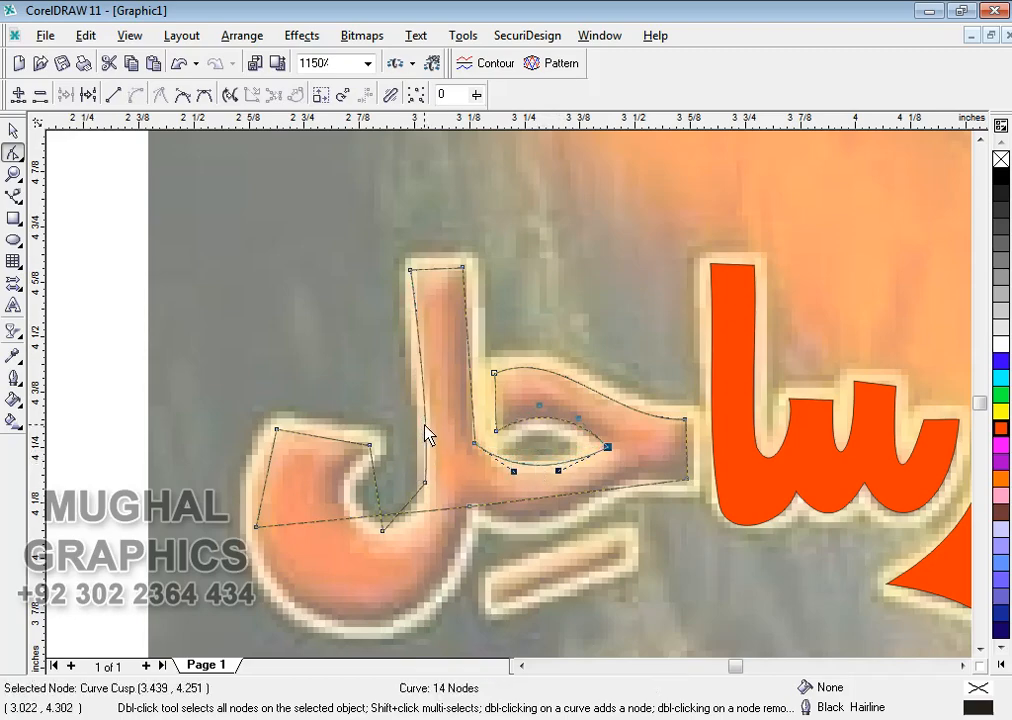
{"action": "left_click_drag", "start_coordinate": [412, 512], "coordinate": [419, 528]}
{"action": "left_click_drag", "start_coordinate": [376, 496], "coordinate": [350, 507]}
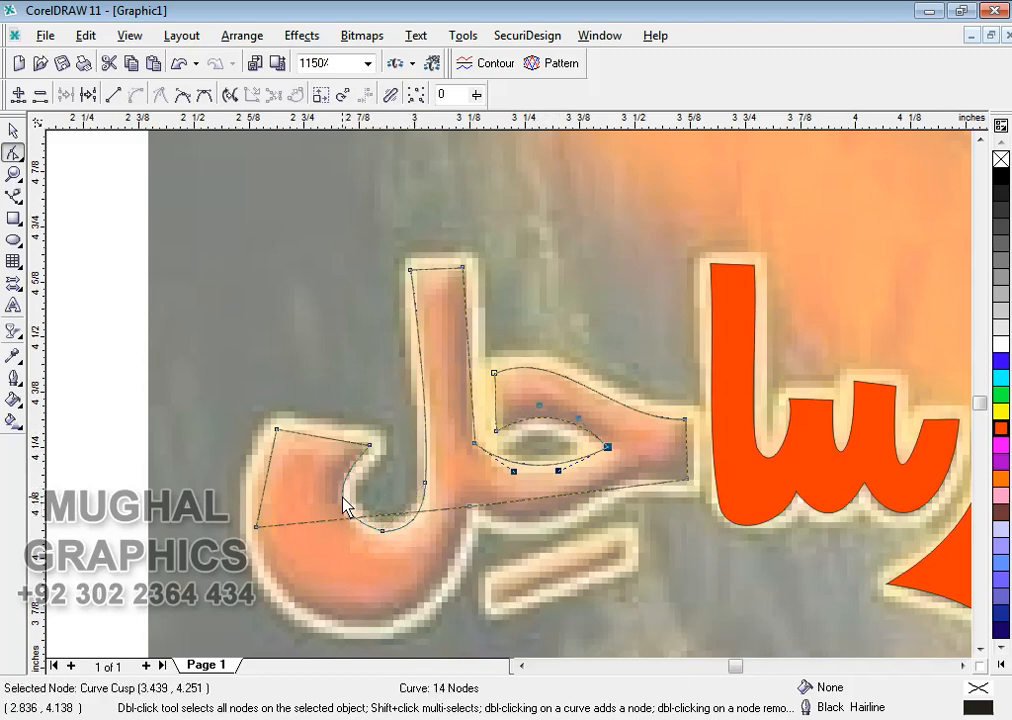
{"action": "left_click", "coordinate": [382, 531]}
{"action": "mouse_move", "coordinate": [338, 516]}
{"action": "left_mouse_down"}
{"action": "mouse_move", "coordinate": [332, 522]}
{"action": "mouse_move", "coordinate": [333, 498]}
{"action": "left_mouse_up"}
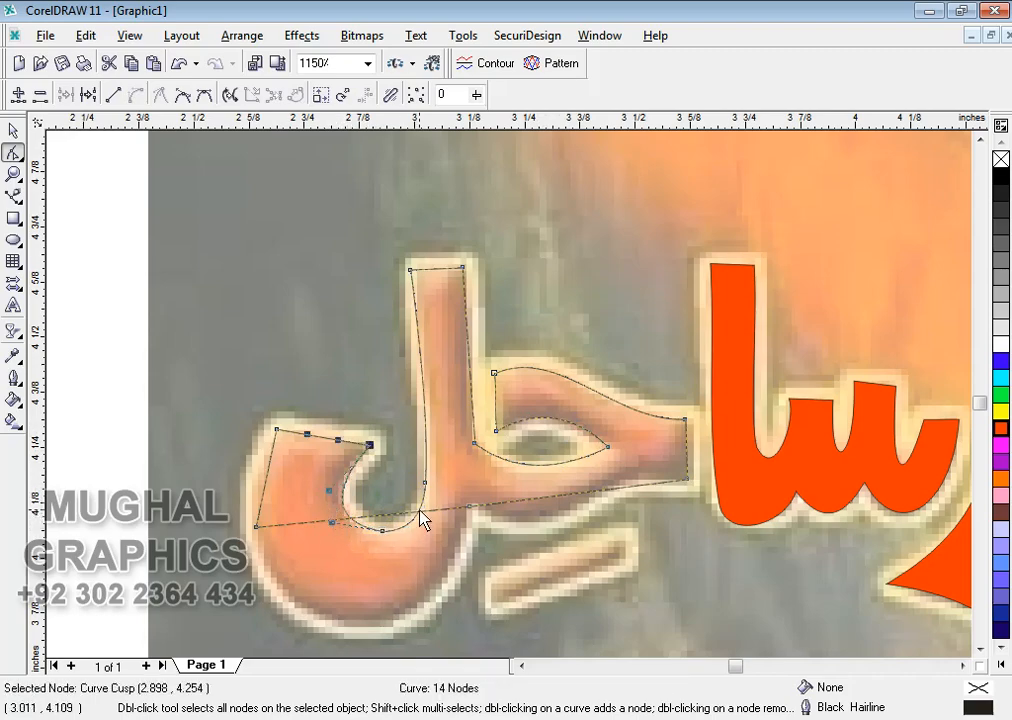
Step: Bow the bowl's outer underside downward and adjust its curve handle so it runs evenly into the tall stroke's base
{"action": "left_click", "coordinate": [368, 526]}
{"action": "left_click_drag", "start_coordinate": [352, 526], "coordinate": [370, 632]}
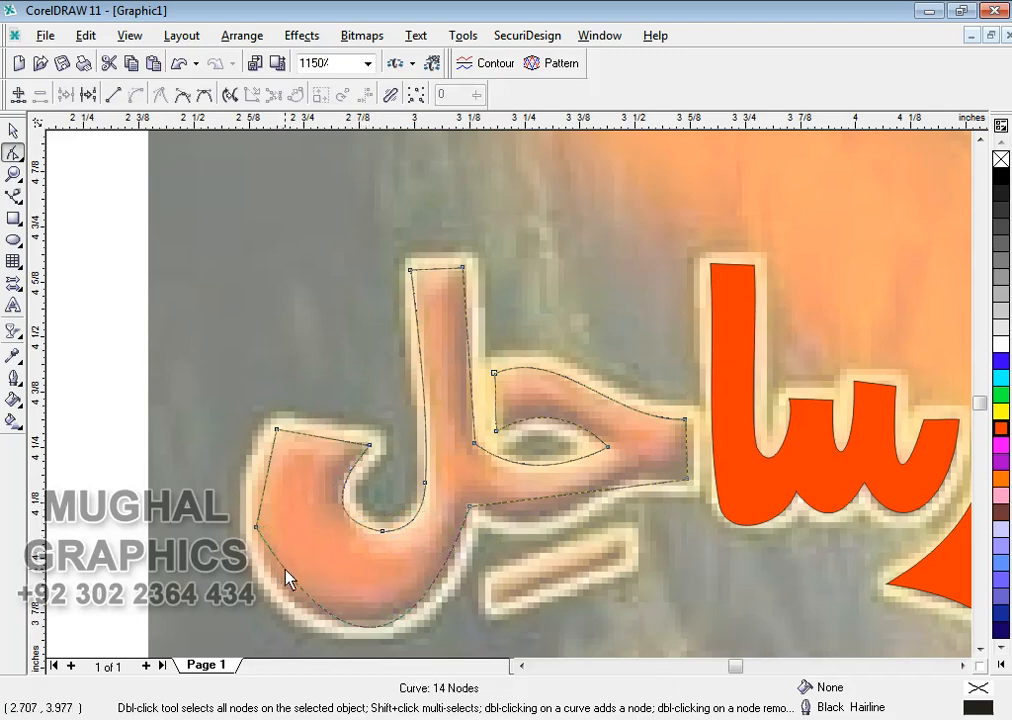
{"action": "left_click_drag", "start_coordinate": [287, 578], "coordinate": [325, 600]}
{"action": "left_click", "coordinate": [470, 508]}
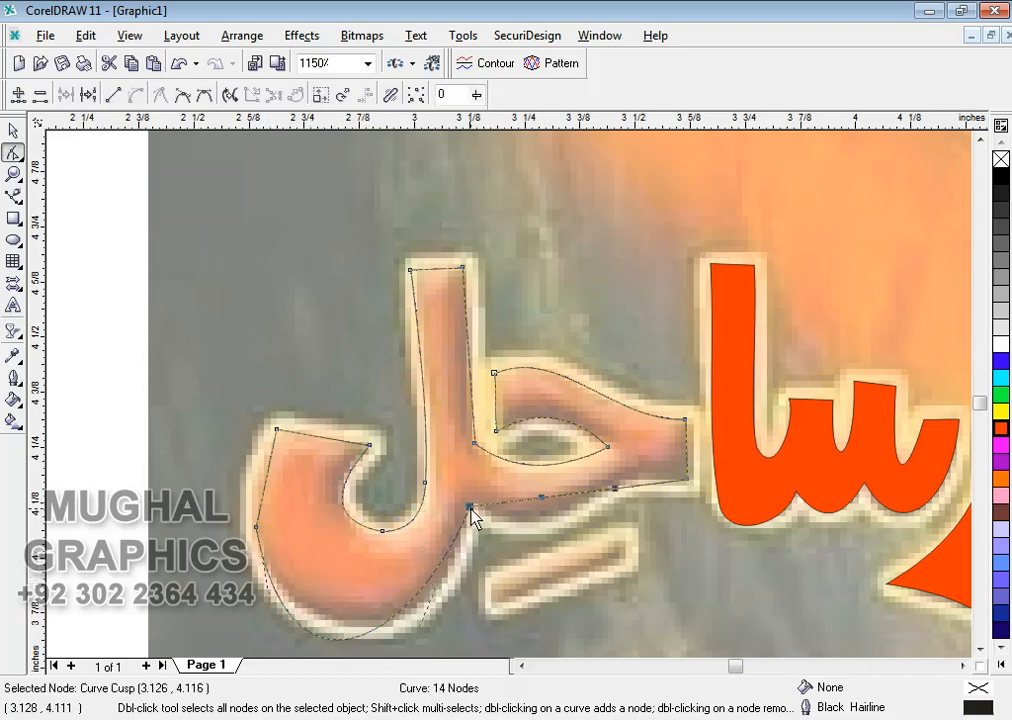
{"action": "left_click", "coordinate": [979, 648]}
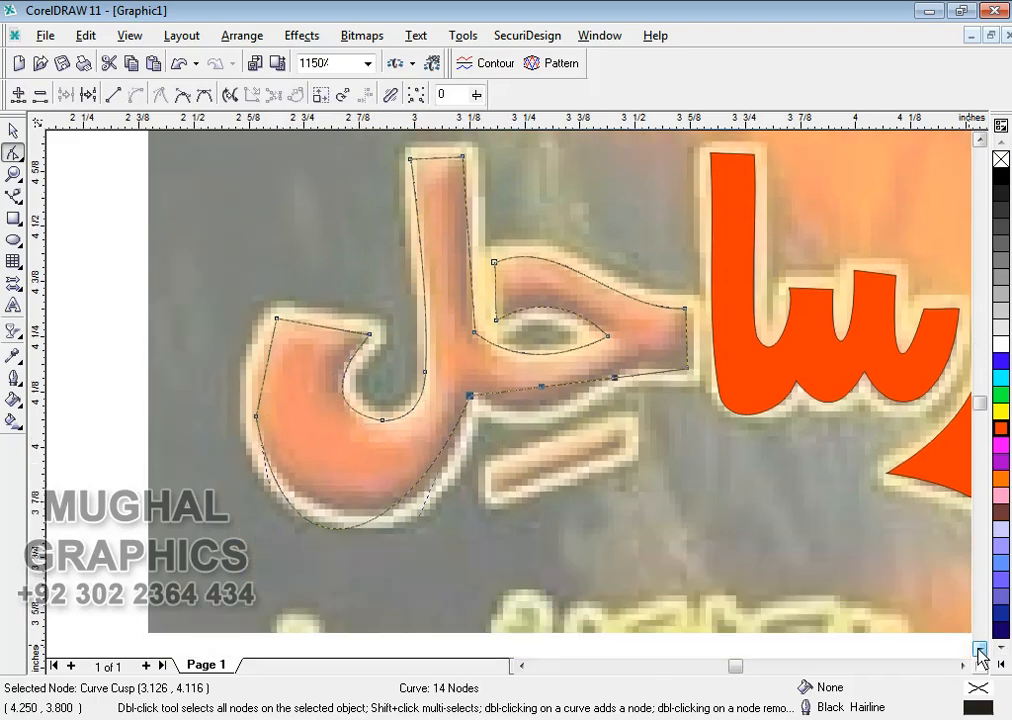
{"action": "left_click_drag", "start_coordinate": [415, 540], "coordinate": [478, 508]}
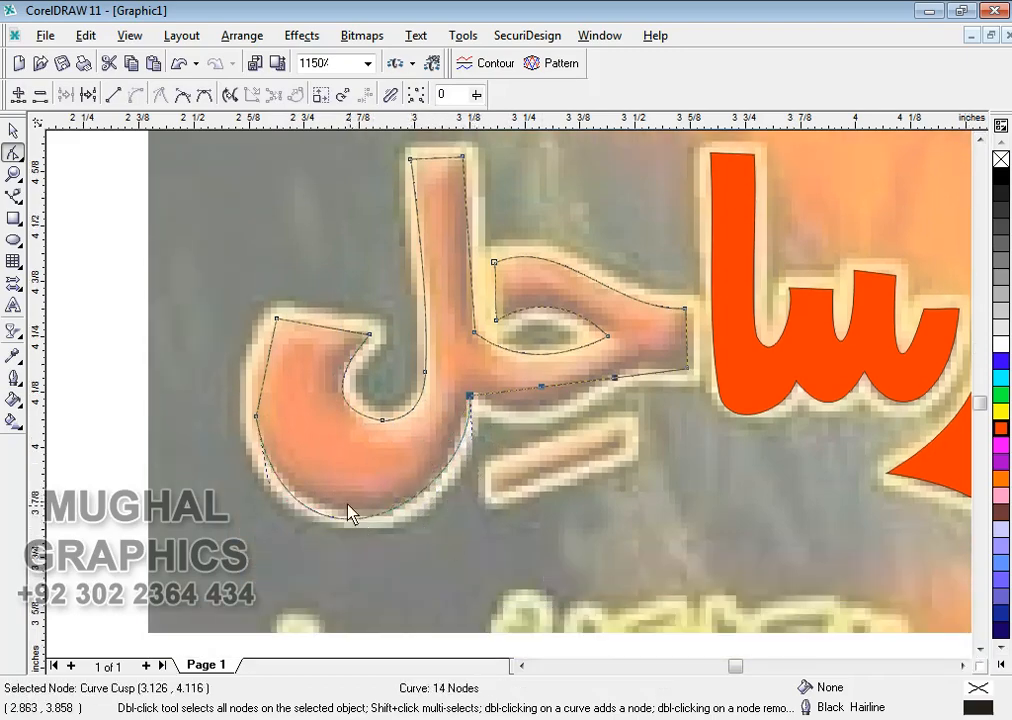
Step: Nudge the node on the bowl's left outer edge slightly outward
{"action": "scroll", "coordinate": [278, 551], "scroll_direction": "down", "scroll_amount": 2}
{"action": "scroll", "coordinate": [282, 578], "scroll_direction": "up", "scroll_amount": 3}
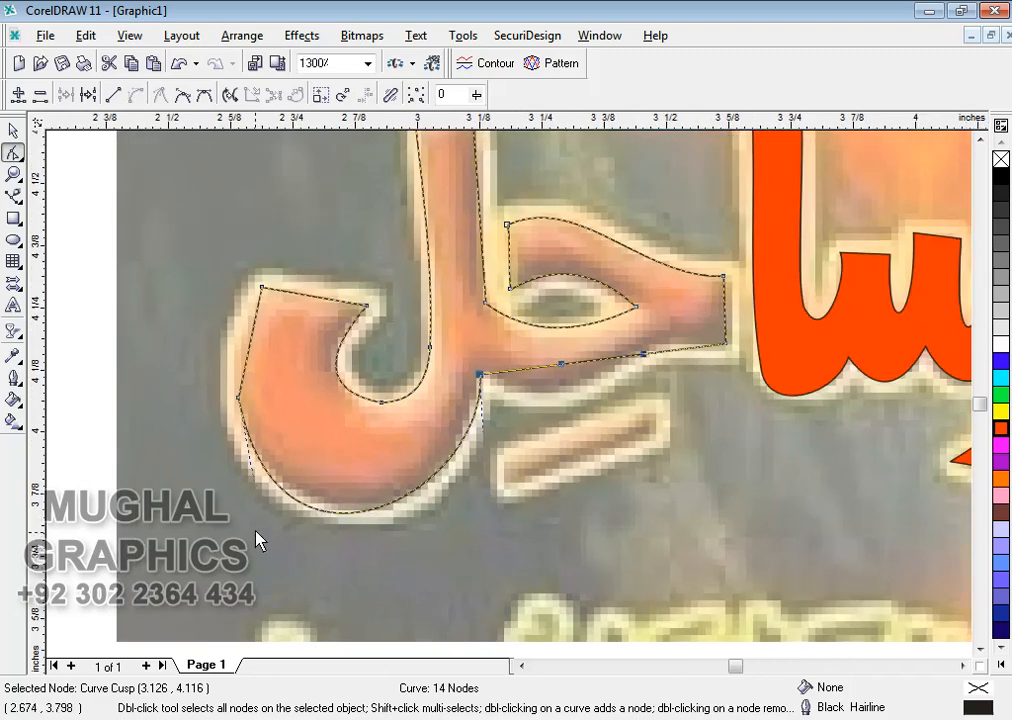
{"action": "left_click", "coordinate": [238, 399]}
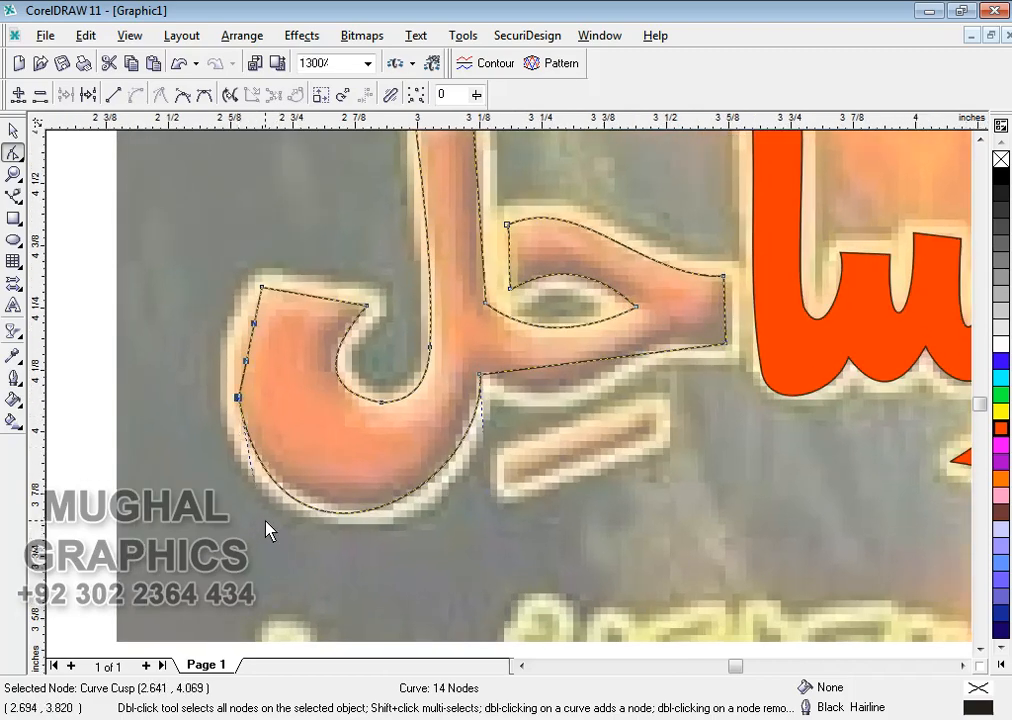
{"action": "left_click", "coordinate": [255, 465]}
{"action": "left_click", "coordinate": [238, 399]}
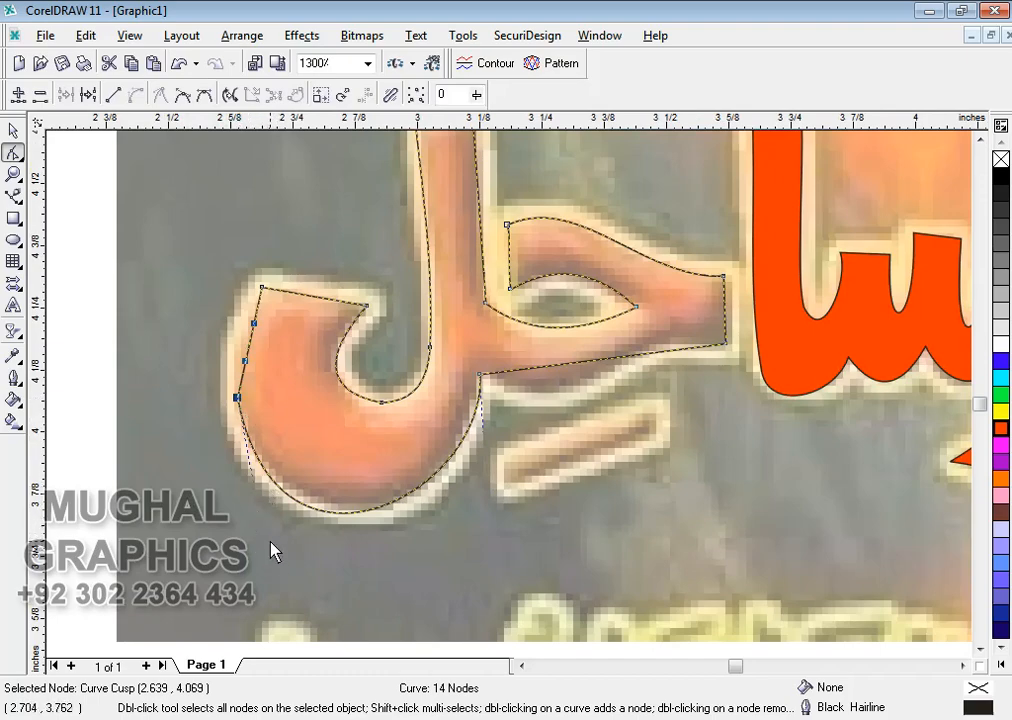
Step: Unlock the background bitmap and set its uniform transparency to 68
{"action": "key", "text": "space"}
{"action": "right_click", "coordinate": [183, 217]}
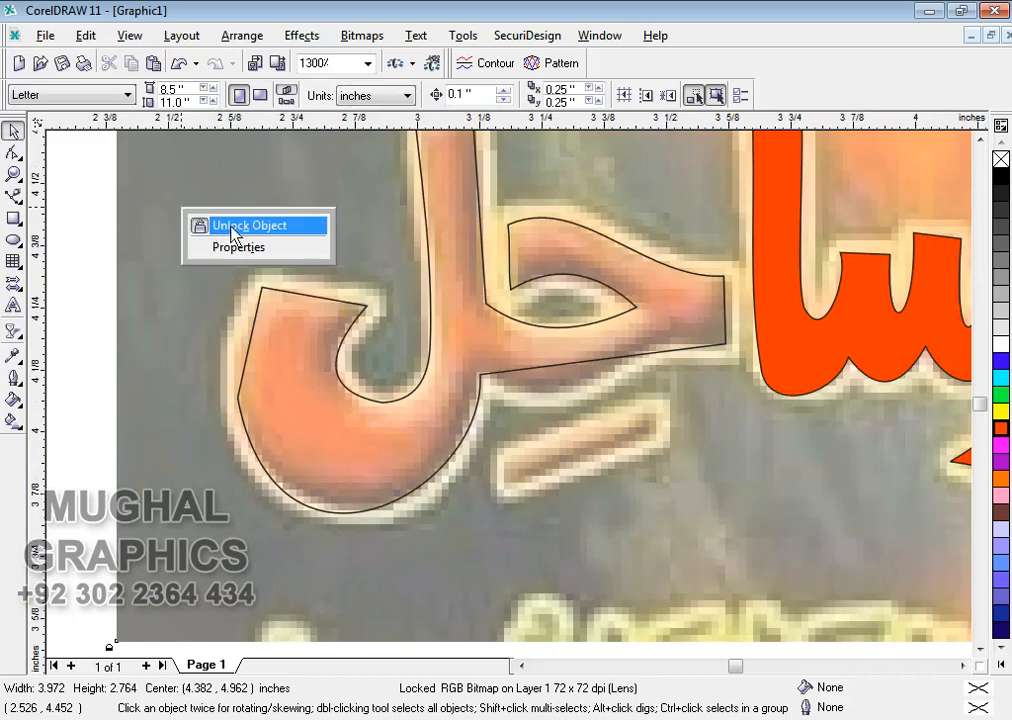
{"action": "left_click", "coordinate": [199, 228]}
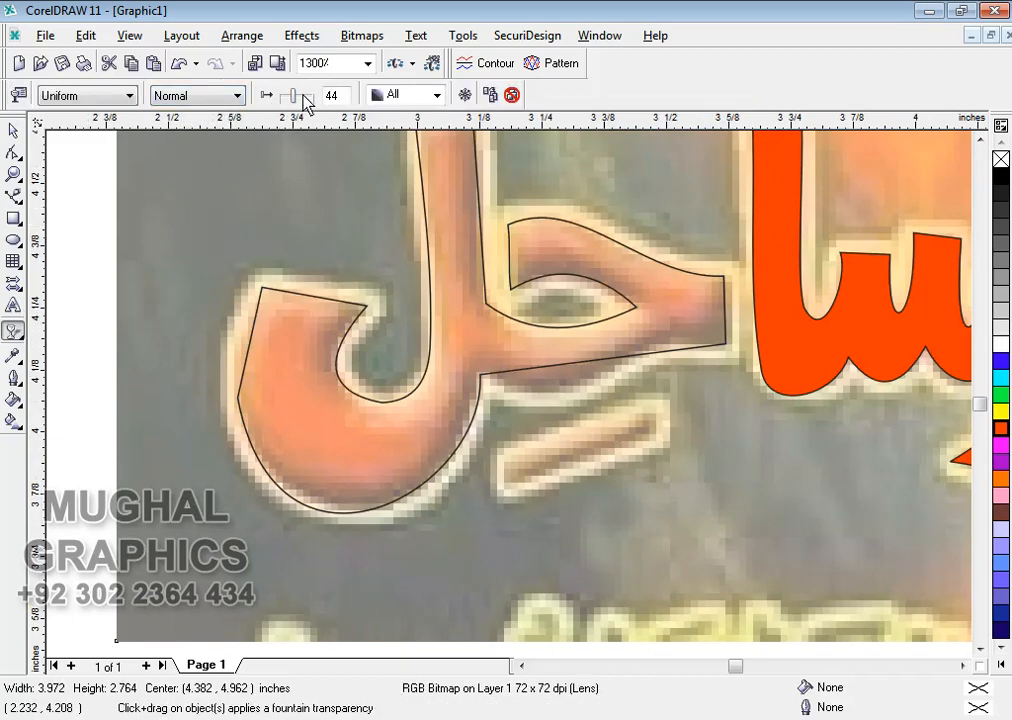
{"action": "left_click_drag", "start_coordinate": [300, 97], "coordinate": [305, 103]}
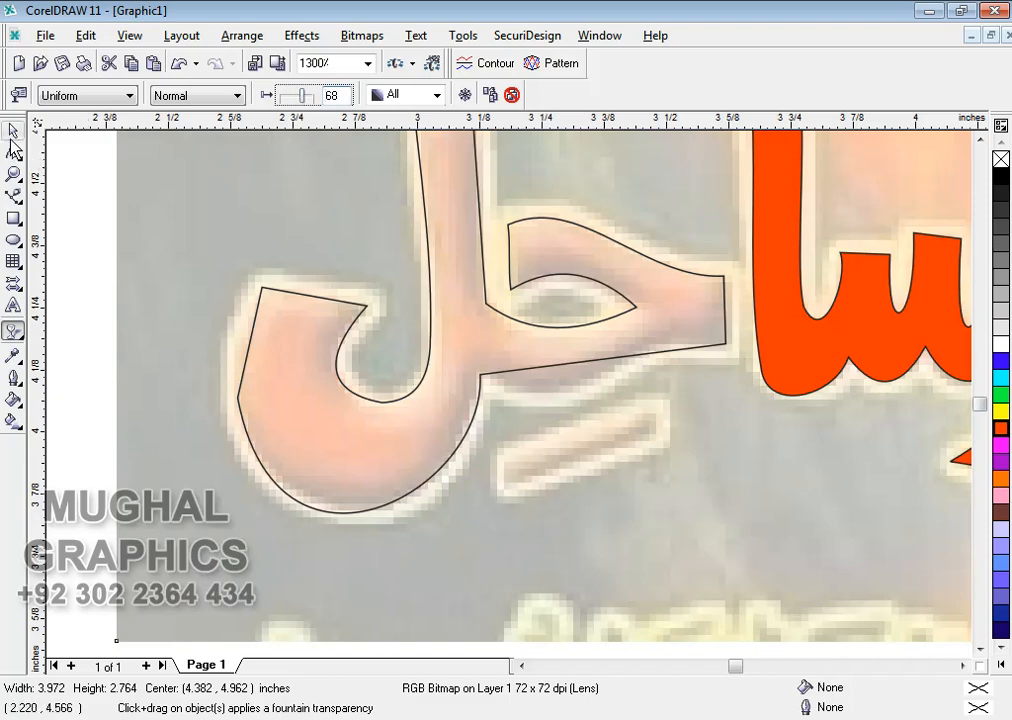
{"action": "left_click", "coordinate": [13, 133]}
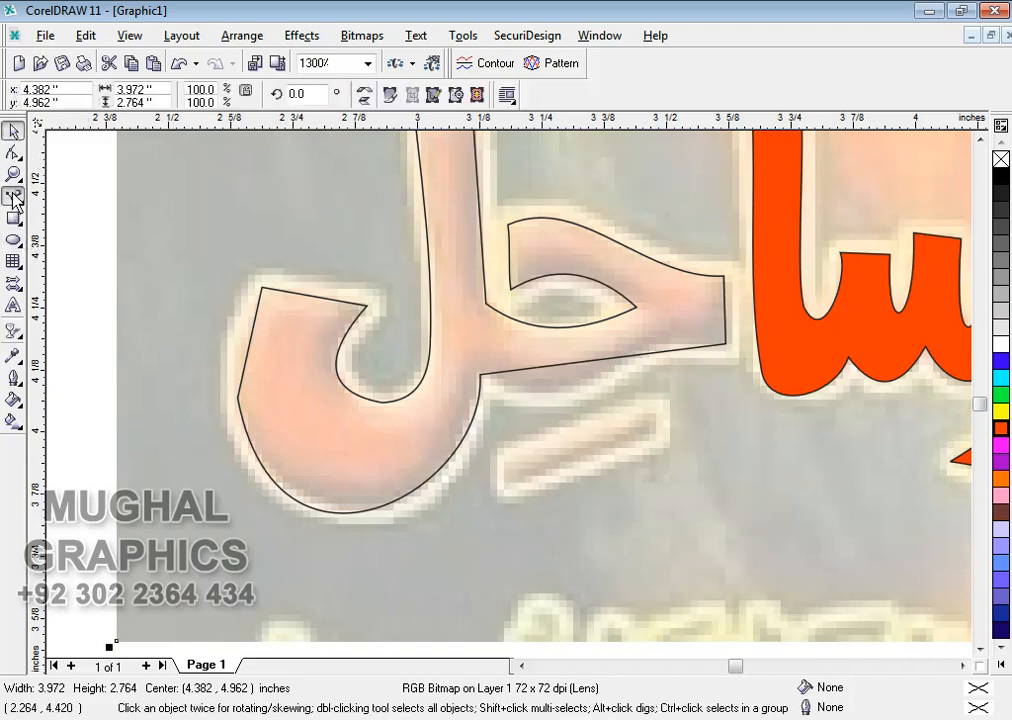
Step: Reselect the bowl outline for node editing, reshape its lower curve with the left node's handle, and bow the left edge outward
{"action": "left_click", "coordinate": [13, 196]}
{"action": "left_click", "coordinate": [13, 152]}
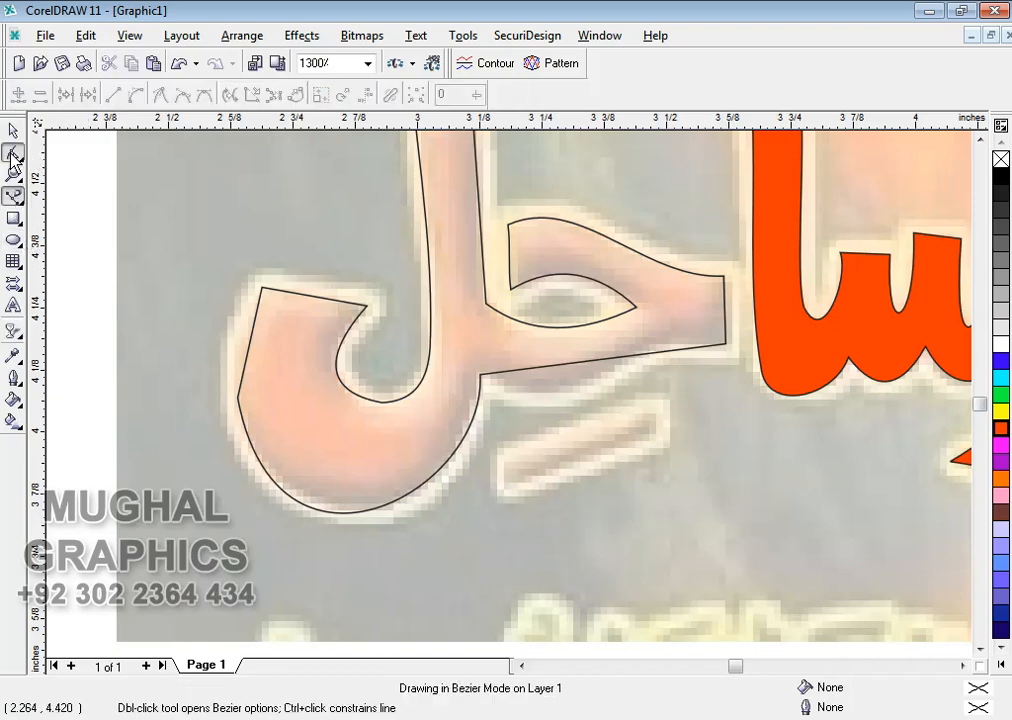
{"action": "left_click", "coordinate": [240, 418]}
{"action": "left_click", "coordinate": [237, 398]}
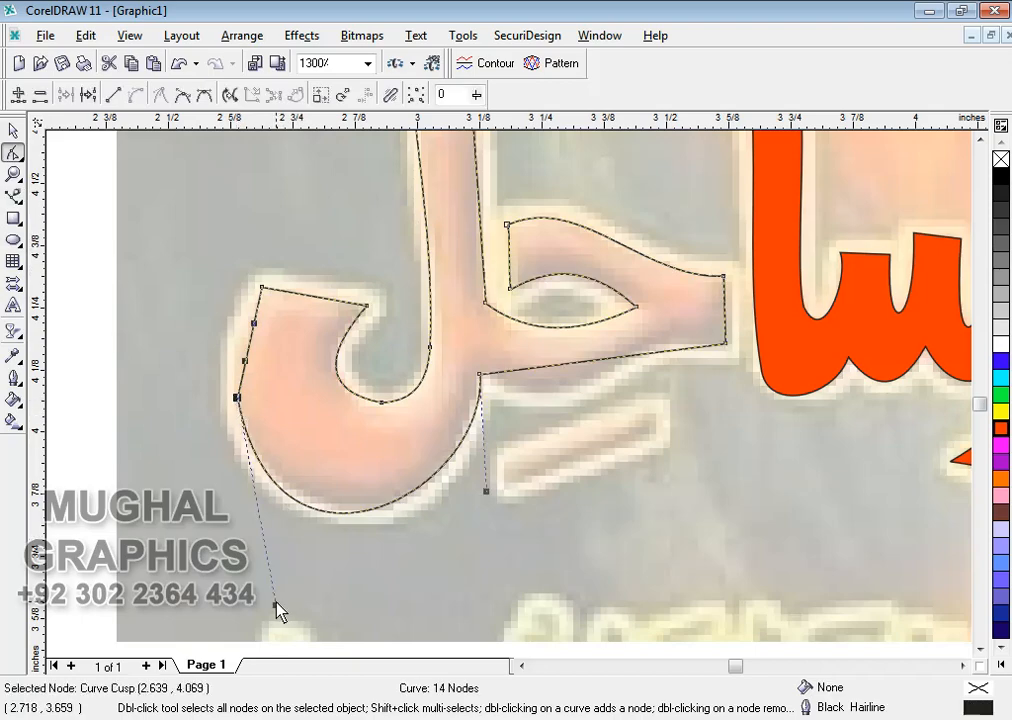
{"action": "left_click_drag", "start_coordinate": [276, 607], "coordinate": [289, 585]}
{"action": "scroll", "coordinate": [258, 350], "scroll_direction": "up", "scroll_amount": 1}
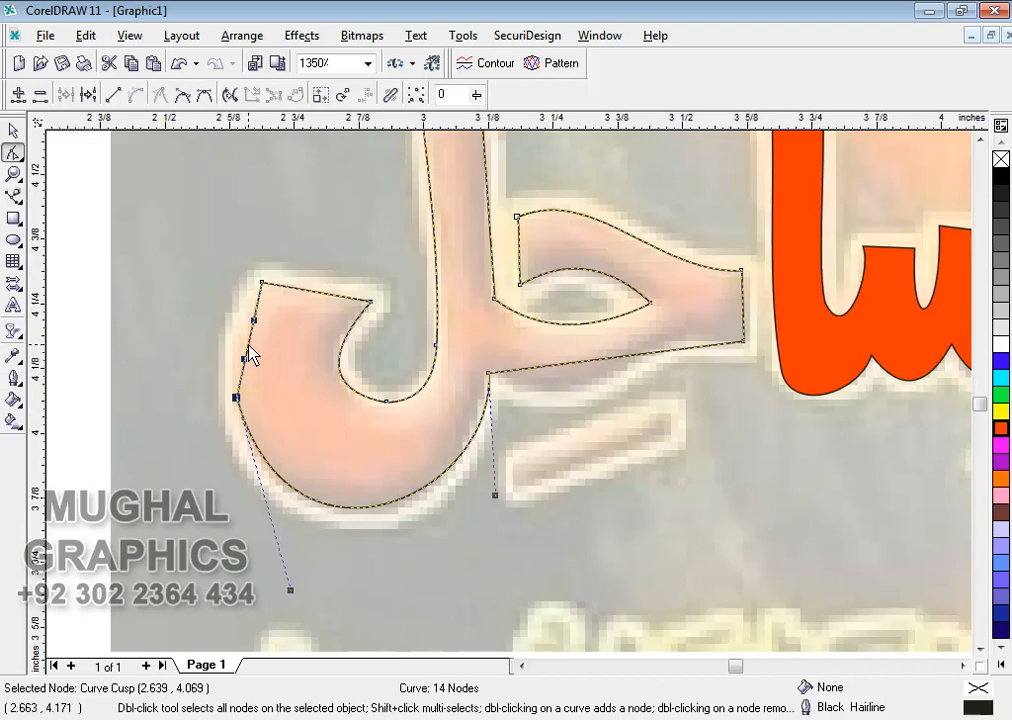
{"action": "left_click_drag", "start_coordinate": [250, 355], "coordinate": [240, 349]}
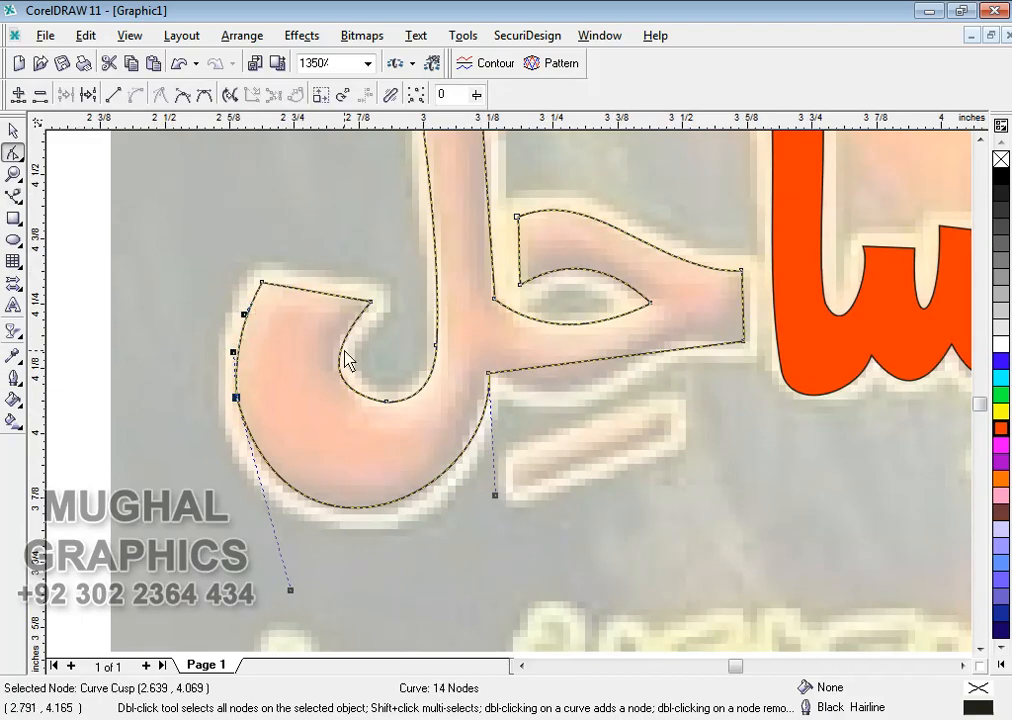
Step: Shift the bowl's inner tip corner slightly left and level the inner base node's handle to even the inner curve
{"action": "left_click_drag", "start_coordinate": [373, 306], "coordinate": [367, 304]}
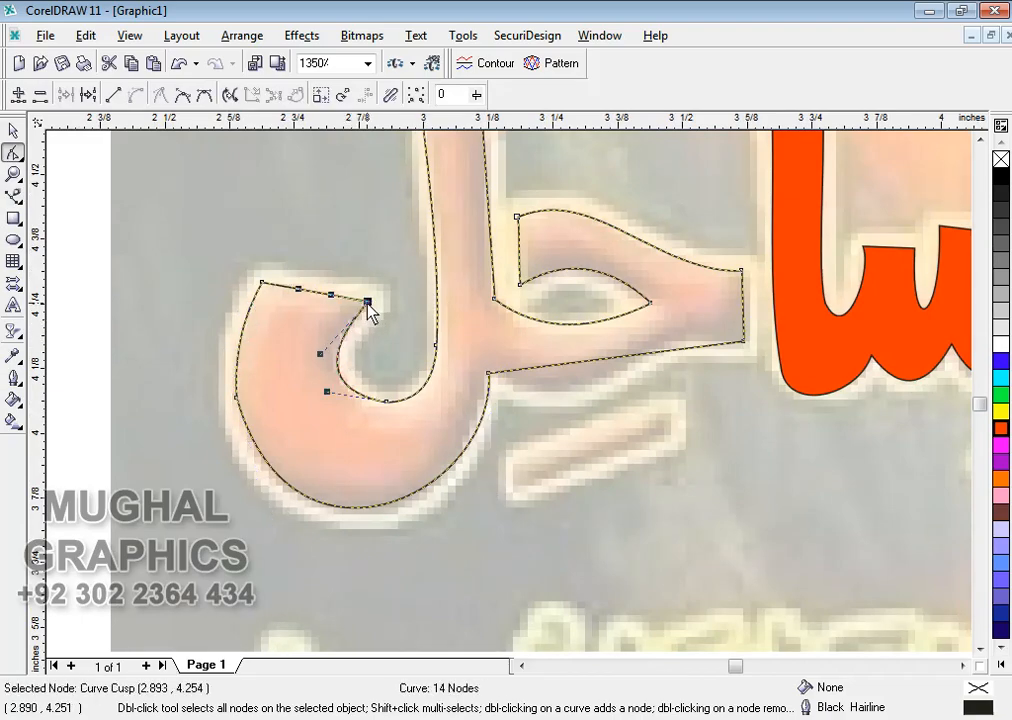
{"action": "left_click_drag", "start_coordinate": [329, 392], "coordinate": [331, 400]}
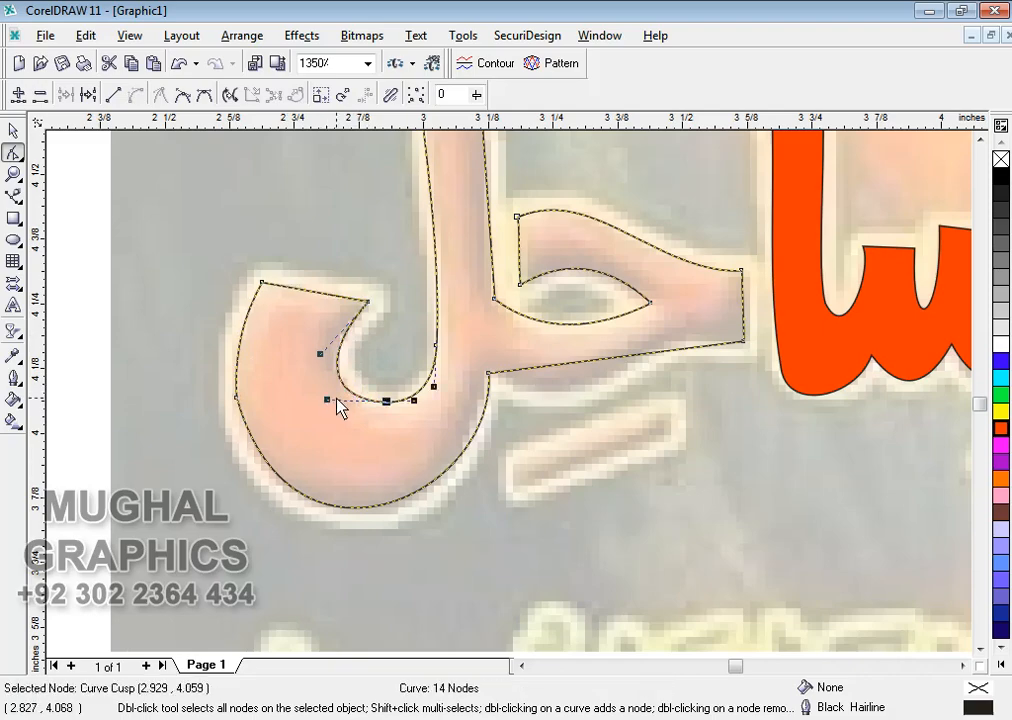
{"action": "scroll", "coordinate": [405, 459], "scroll_direction": "down", "scroll_amount": 1}
{"action": "scroll", "coordinate": [500, 375], "scroll_direction": "down", "scroll_amount": 1}
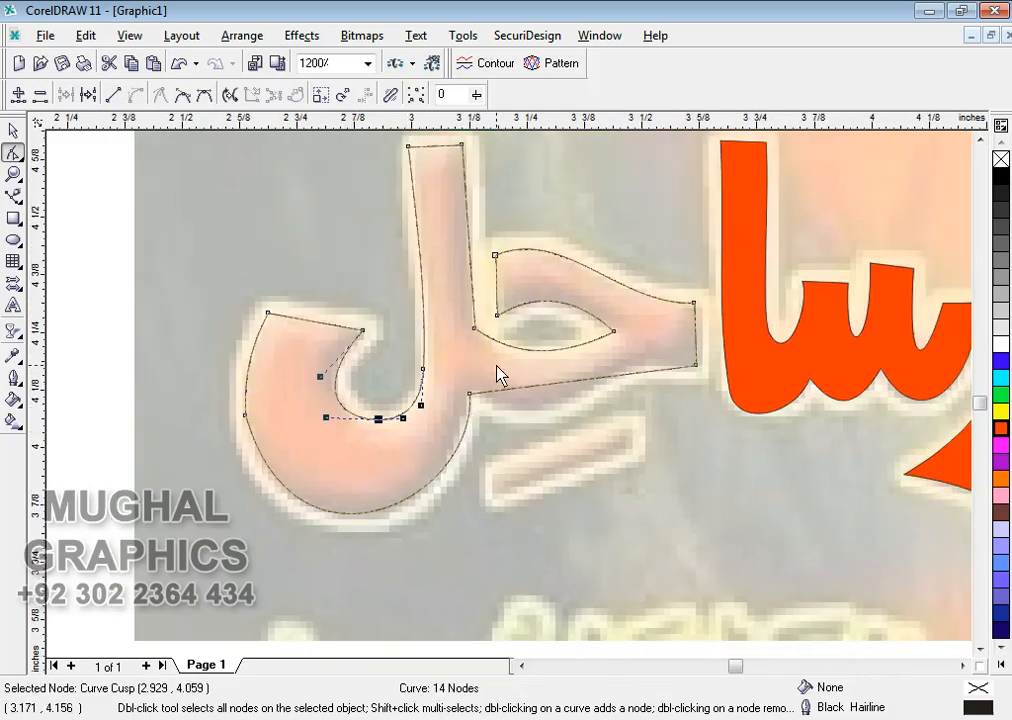
{"action": "left_click_drag", "start_coordinate": [522, 351], "coordinate": [523, 352]}
Step: Fill the finished letter group outline with red and deselect it
{"action": "left_click", "coordinate": [1001, 429]}
{"action": "scroll", "coordinate": [470, 388], "scroll_direction": "down", "scroll_amount": 6}
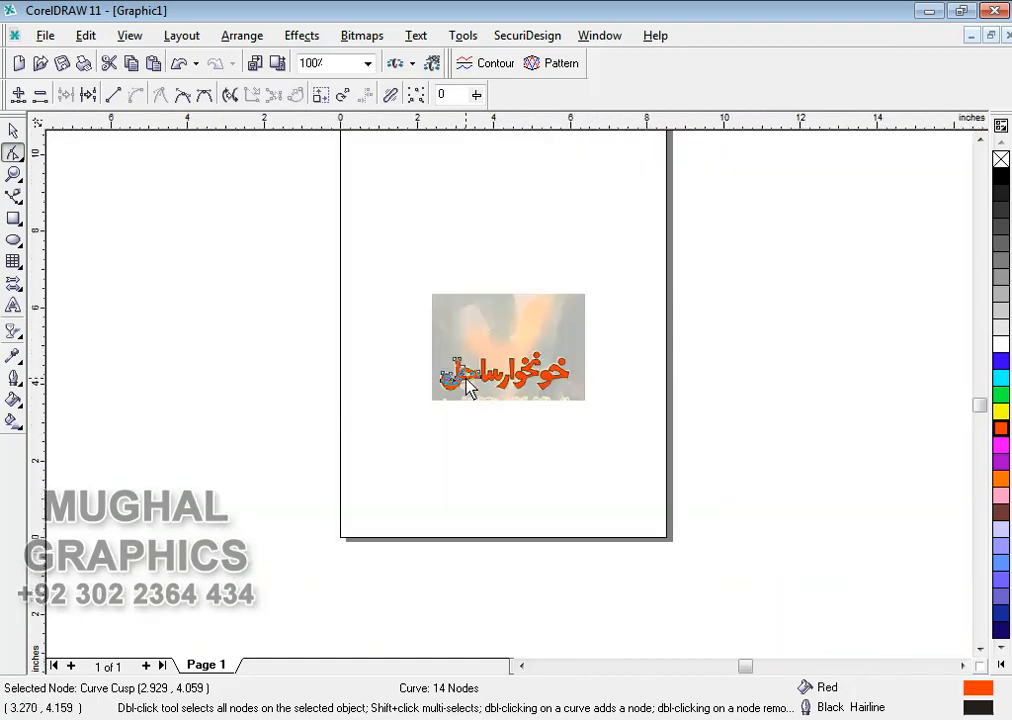
{"action": "scroll", "coordinate": [470, 388], "scroll_direction": "up", "scroll_amount": 4}
{"action": "left_click", "coordinate": [13, 131]}
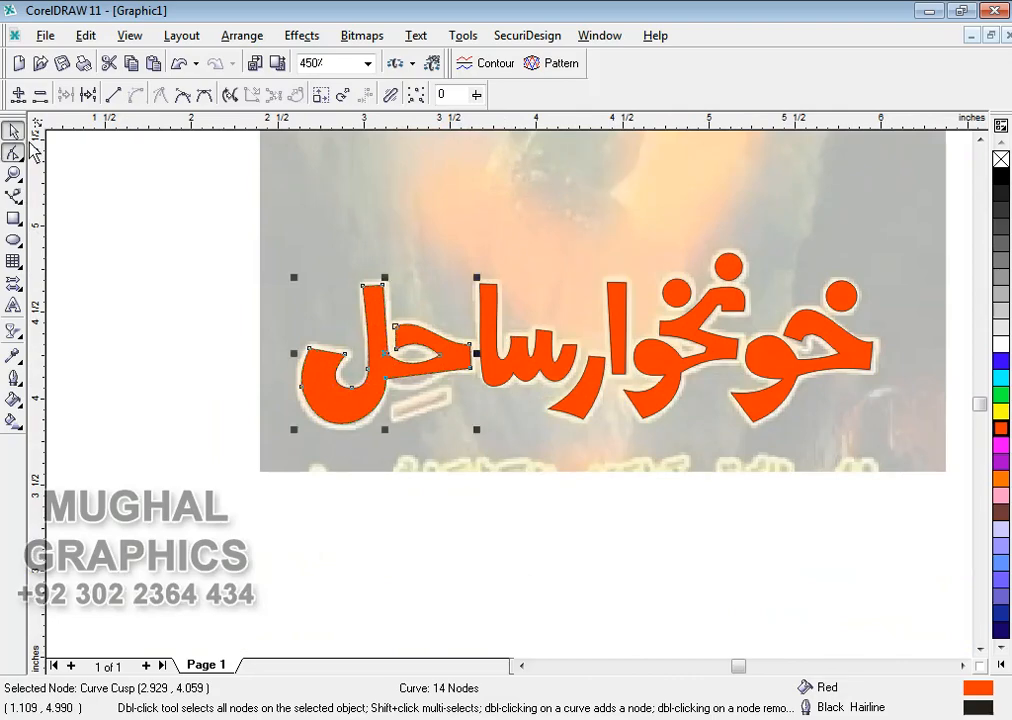
{"action": "left_click", "coordinate": [158, 260]}
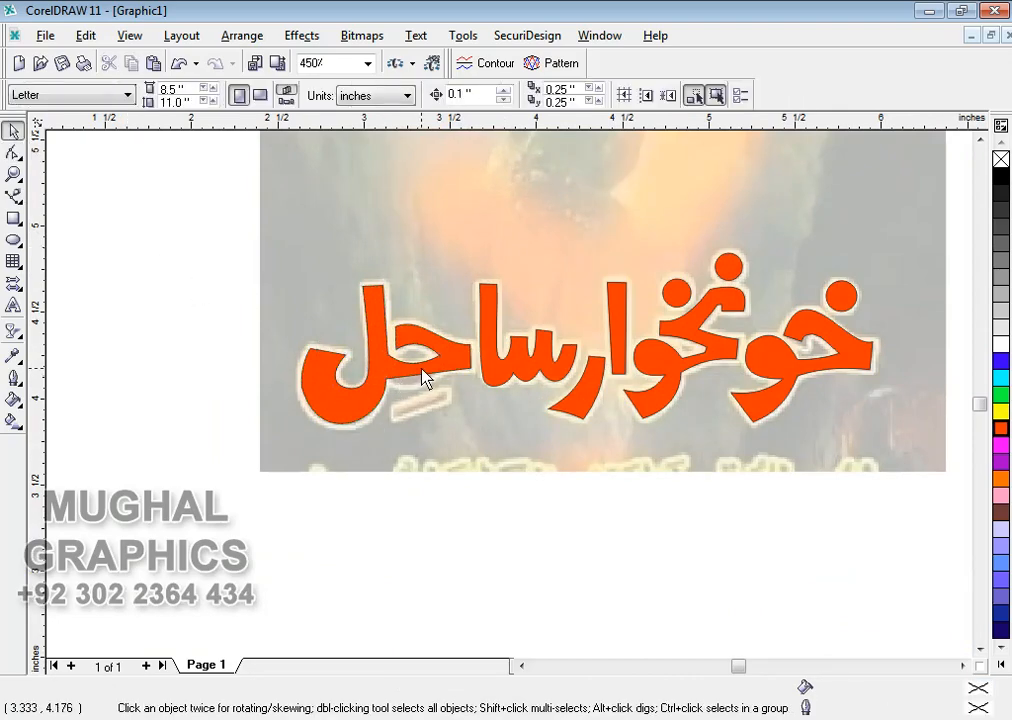
Step: Reopen the red letter group for node editing and bow the loop's underside downward, refining the handles at both ends
{"action": "key", "text": "F10"}
{"action": "scroll", "coordinate": [422, 376], "scroll_direction": "up", "scroll_amount": 2}
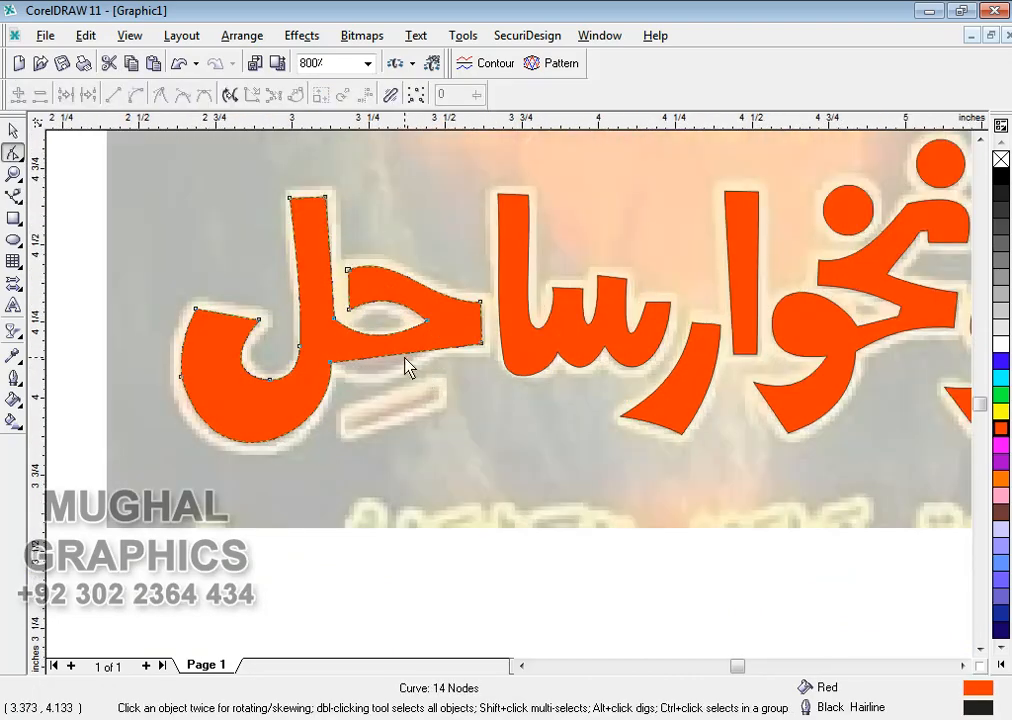
{"action": "left_click_drag", "start_coordinate": [395, 360], "coordinate": [381, 392]}
{"action": "left_click", "coordinate": [331, 362]}
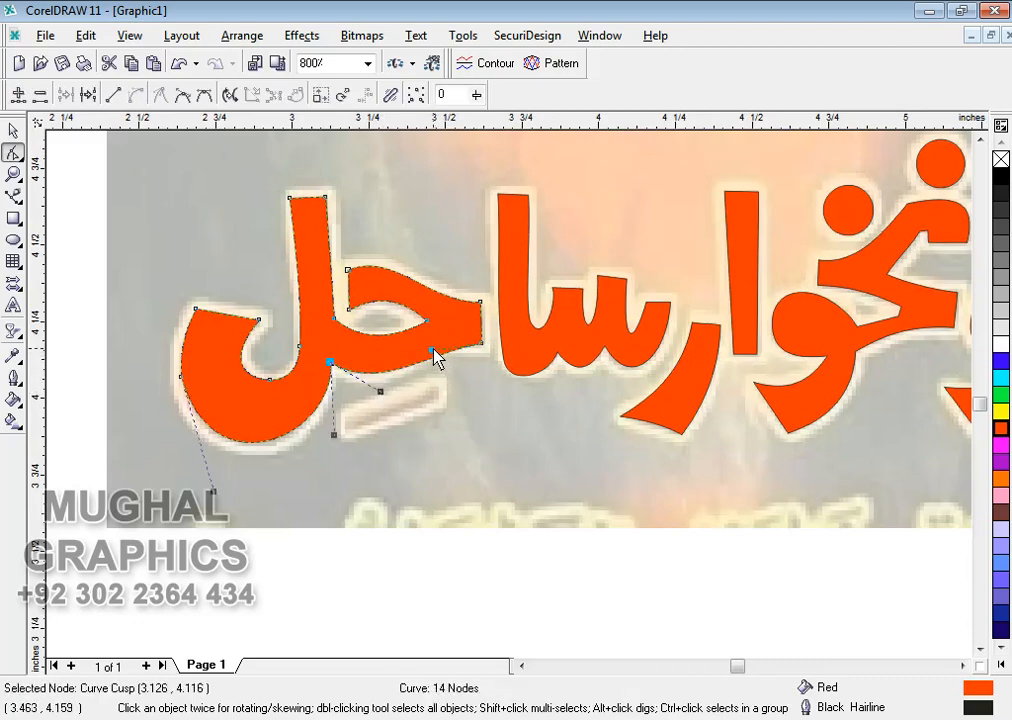
{"action": "left_click_drag", "start_coordinate": [437, 358], "coordinate": [429, 350]}
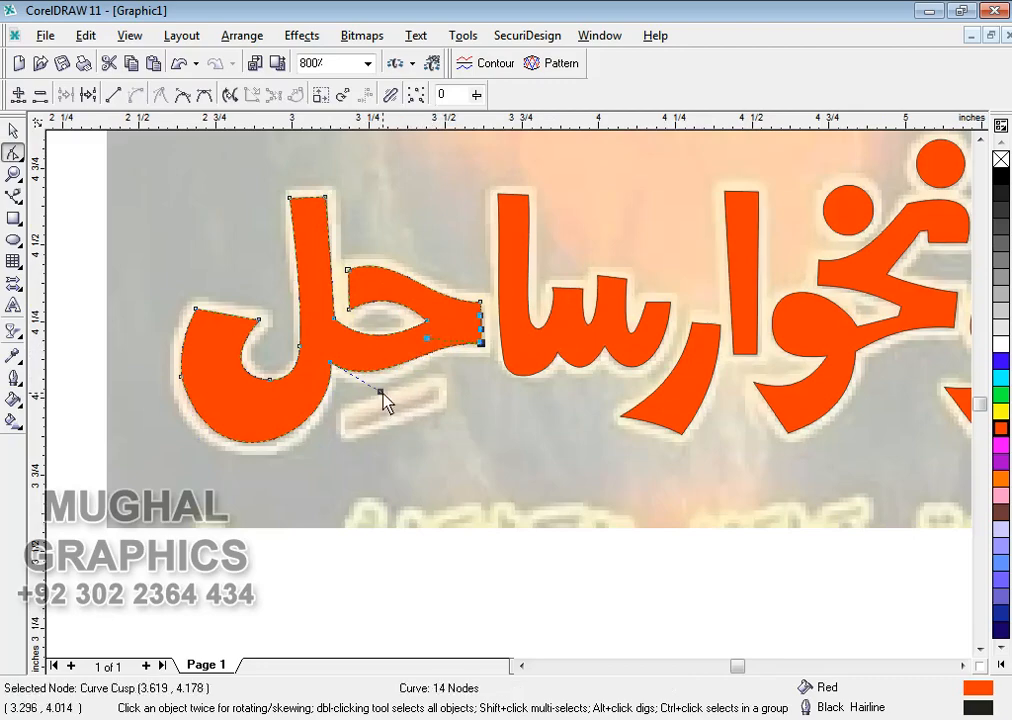
{"action": "left_click_drag", "start_coordinate": [382, 392], "coordinate": [380, 402]}
{"action": "scroll", "coordinate": [434, 420], "scroll_direction": "down", "scroll_amount": 2}
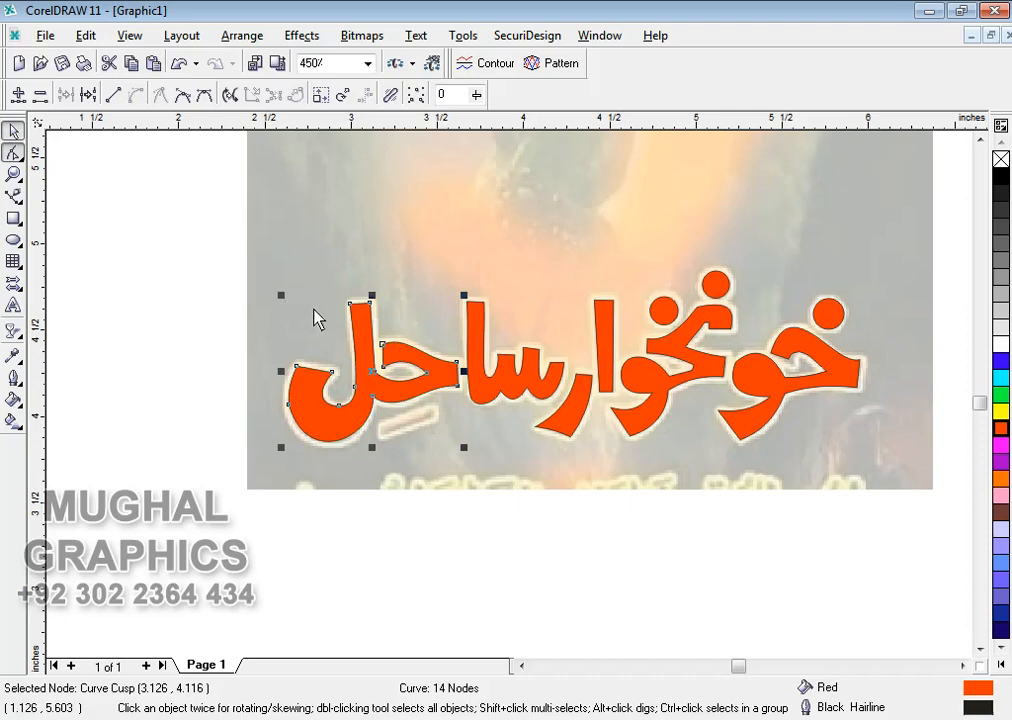
Step: Select all nine traced lettering shapes and move them together onto the blank area just below the faded bitmap
{"action": "key", "text": "space"}
{"action": "left_click_drag", "start_coordinate": [160, 248], "coordinate": [915, 476]}
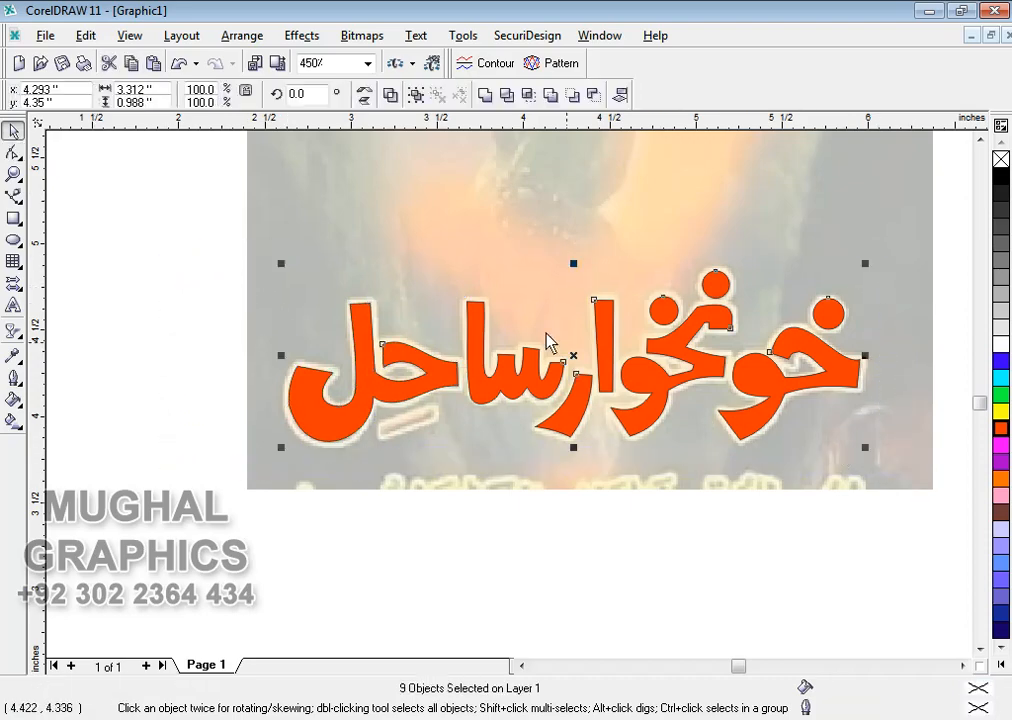
{"action": "left_click_drag", "start_coordinate": [575, 370], "coordinate": [547, 574]}
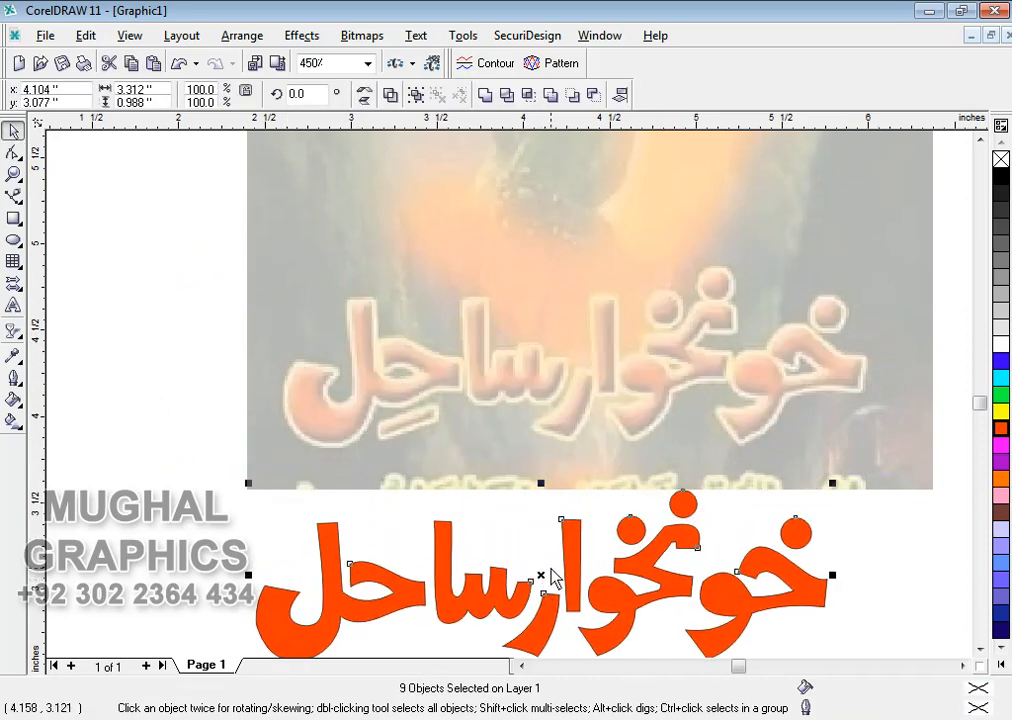
{"action": "scroll", "coordinate": [968, 637], "scroll_direction": "down", "scroll_amount": 1}
{"action": "left_click_drag", "start_coordinate": [804, 500], "coordinate": [800, 517]}
Step: Try purple, red, blue and black fills in turn on the whole traced lettering, and deselect it
{"action": "left_click", "coordinate": [1000, 460]}
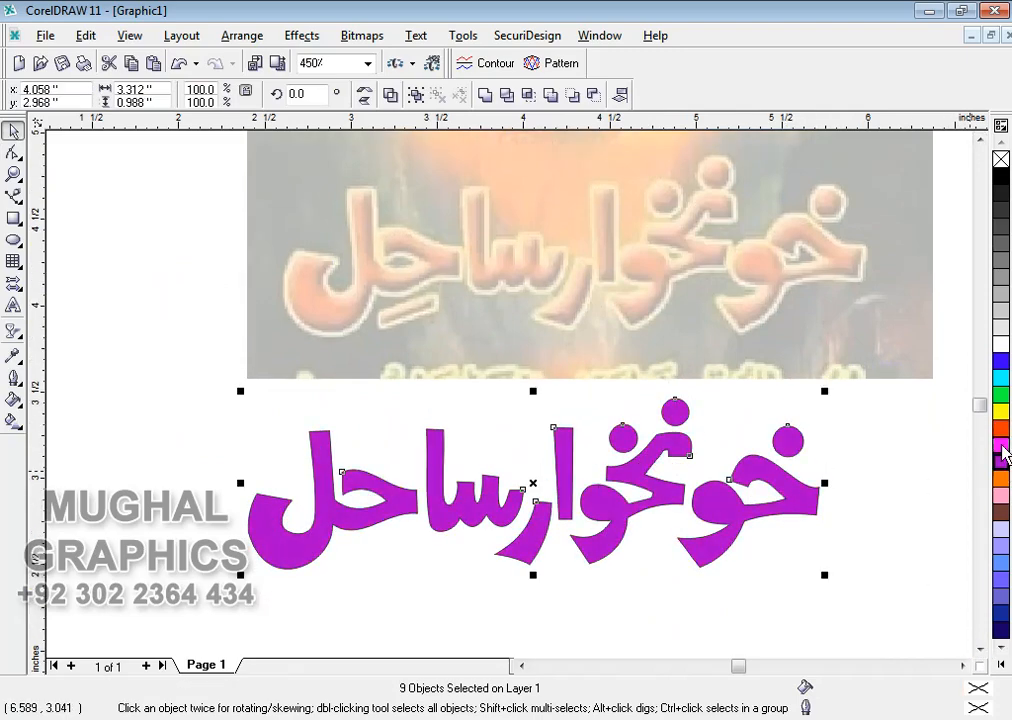
{"action": "left_click", "coordinate": [1000, 428]}
{"action": "left_click", "coordinate": [1000, 360]}
{"action": "left_click", "coordinate": [1000, 176]}
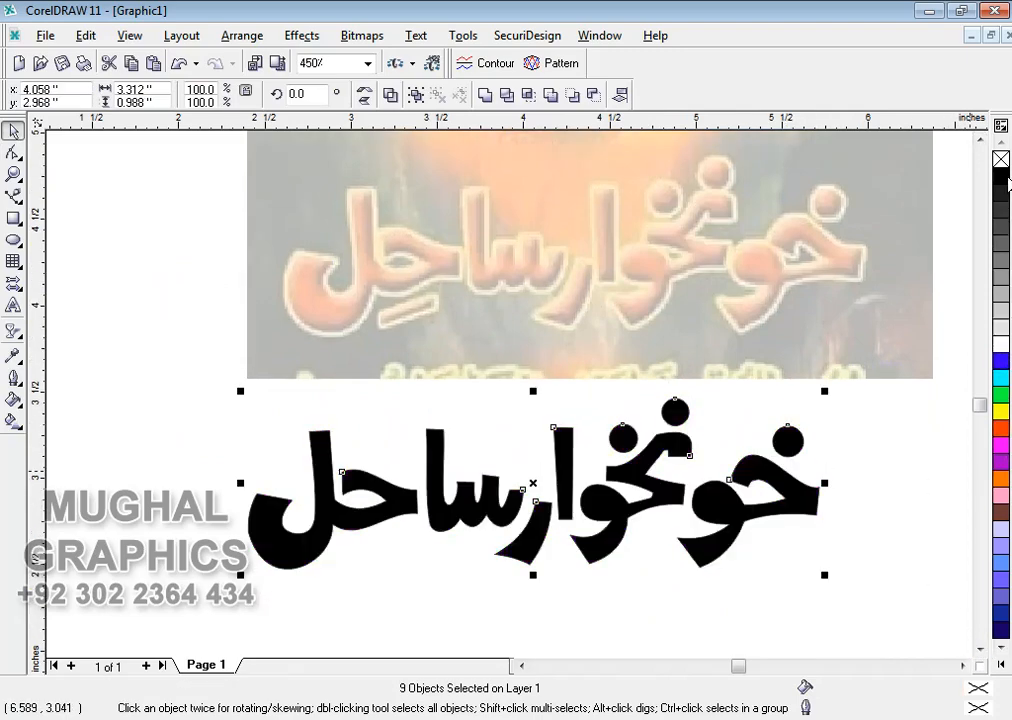
{"action": "left_click", "coordinate": [883, 471]}
Step: Try moving the black letter groups apart to show each one as a separate shape
{"action": "left_click", "coordinate": [794, 486]}
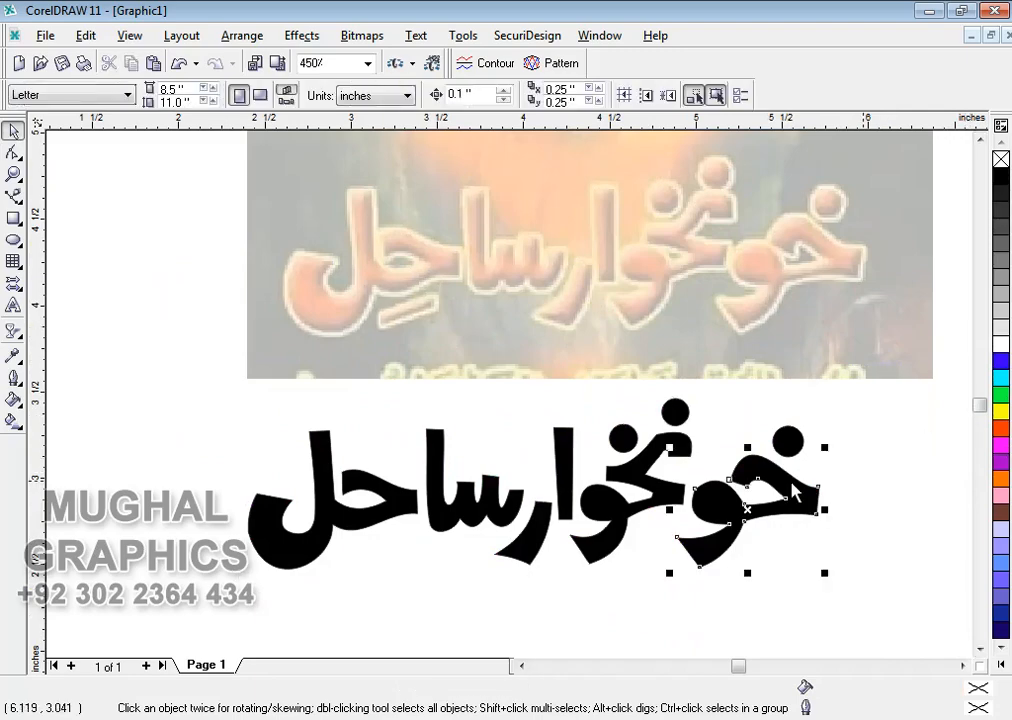
{"action": "left_click", "coordinate": [913, 498]}
{"action": "left_click_drag", "start_coordinate": [795, 499], "coordinate": [845, 525]}
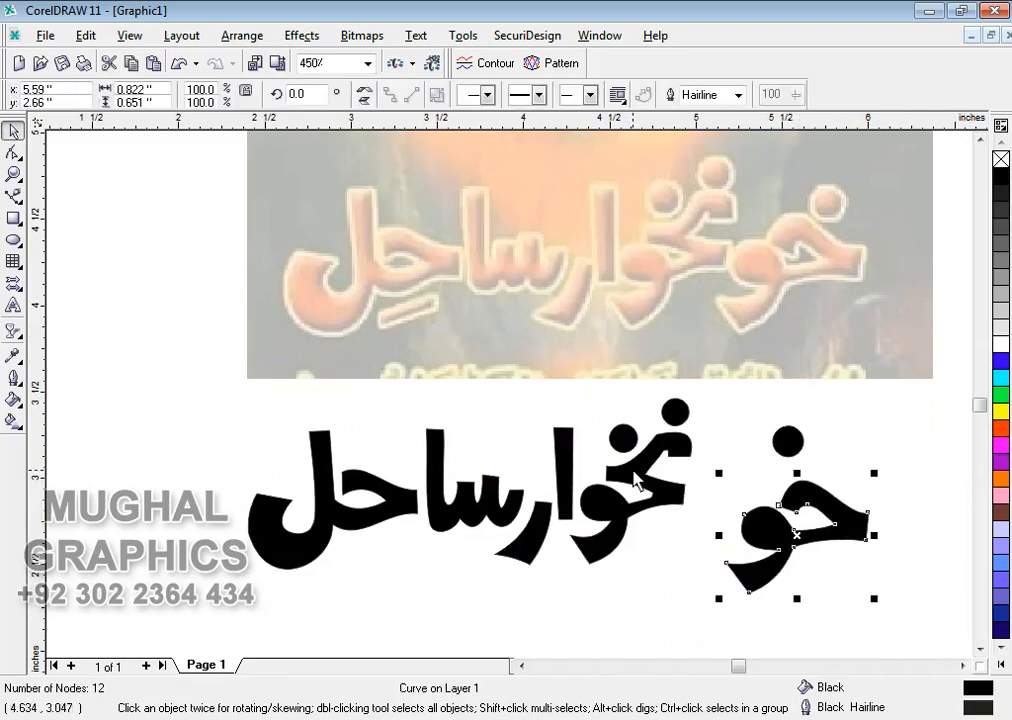
{"action": "left_click_drag", "start_coordinate": [633, 470], "coordinate": [745, 399]}
{"action": "left_click_drag", "start_coordinate": [563, 479], "coordinate": [573, 379]}
{"action": "left_click_drag", "start_coordinate": [468, 497], "coordinate": [426, 367]}
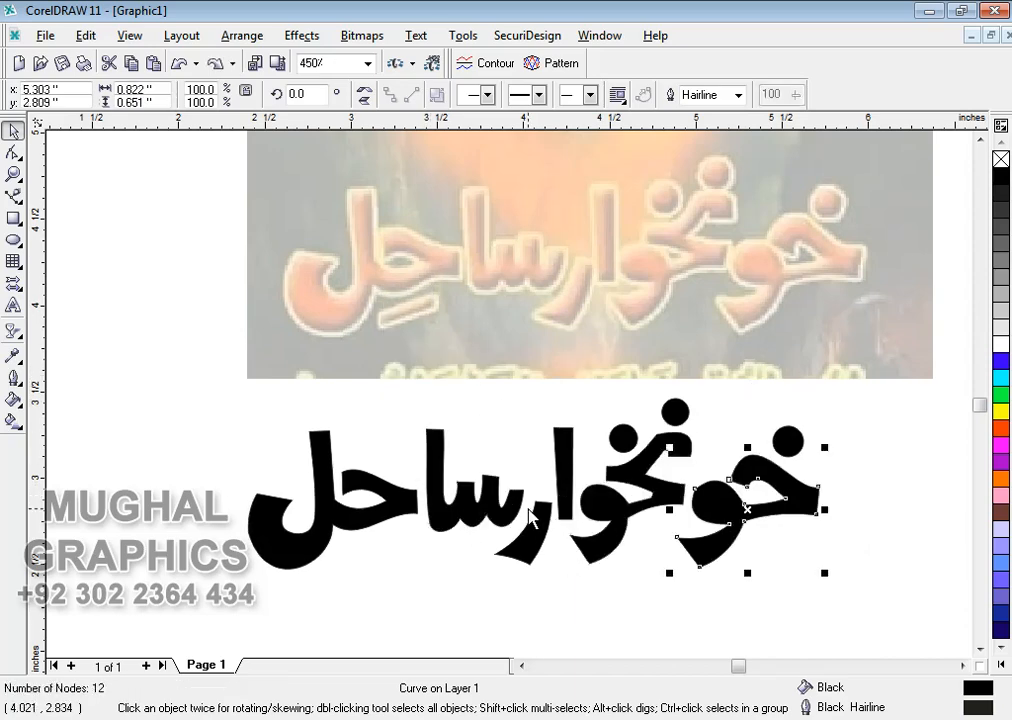
Step: Fill the rightmost letter group with red, undo the trial fills back to the all-red lettering, and deselect it
{"action": "left_click", "coordinate": [1000, 428]}
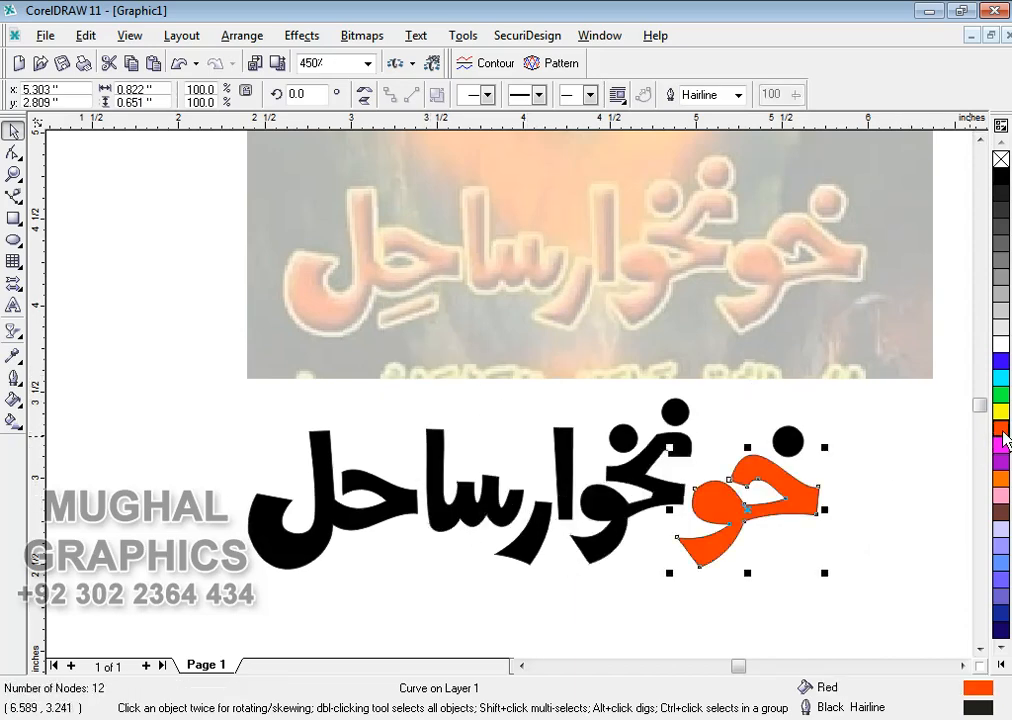
{"action": "key", "text": "ctrl+z"}
{"action": "key", "text": "ctrl+z"}
{"action": "key", "text": "ctrl+z"}
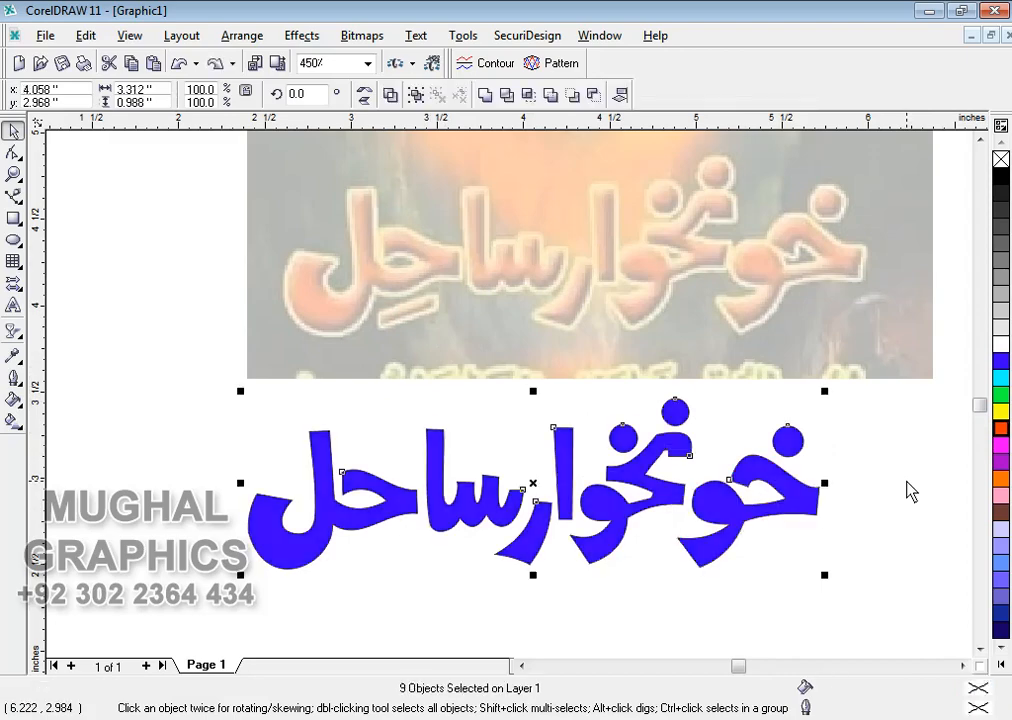
{"action": "left_click", "coordinate": [910, 490]}
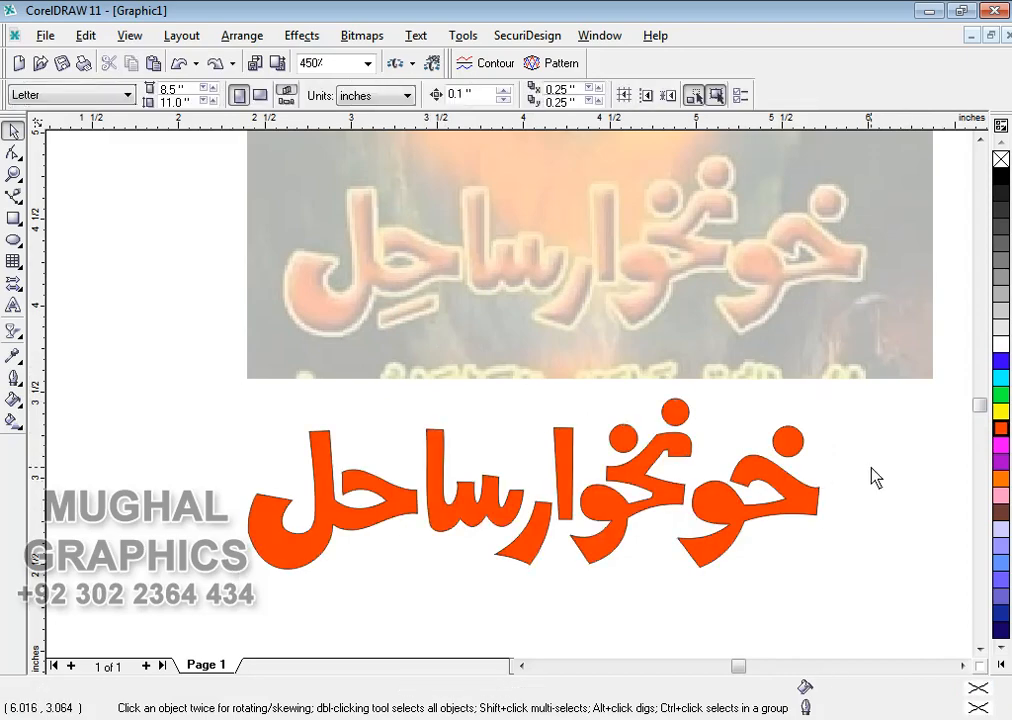